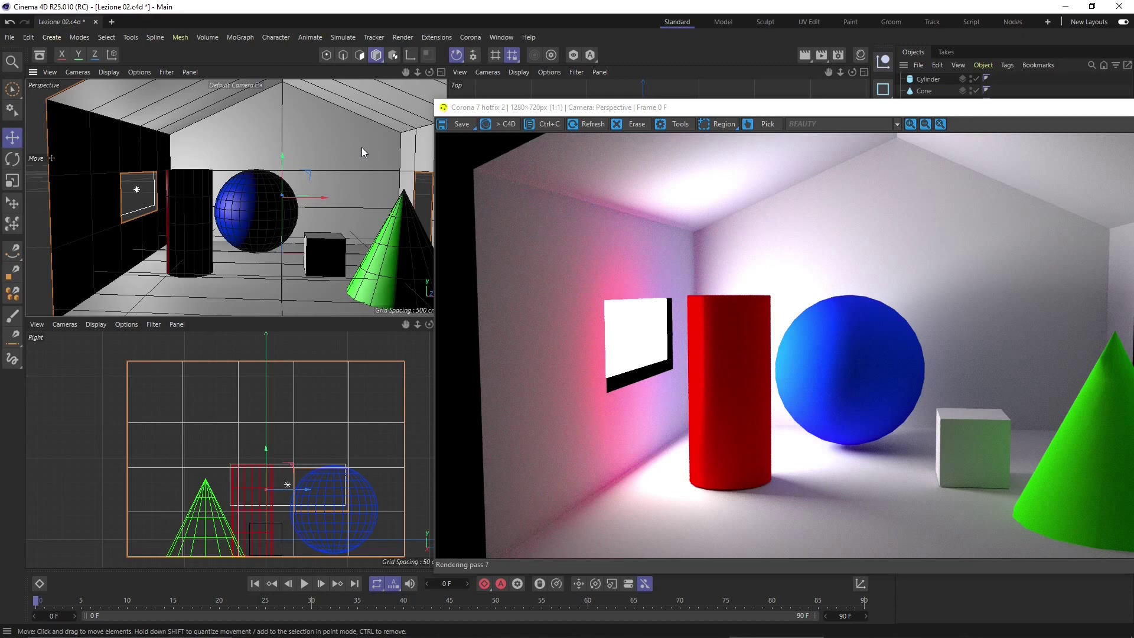
Slide the Corona VFB left until its Stats panel shows, then stop the render
click(708, 108)
drag(708, 110, 553, 98)
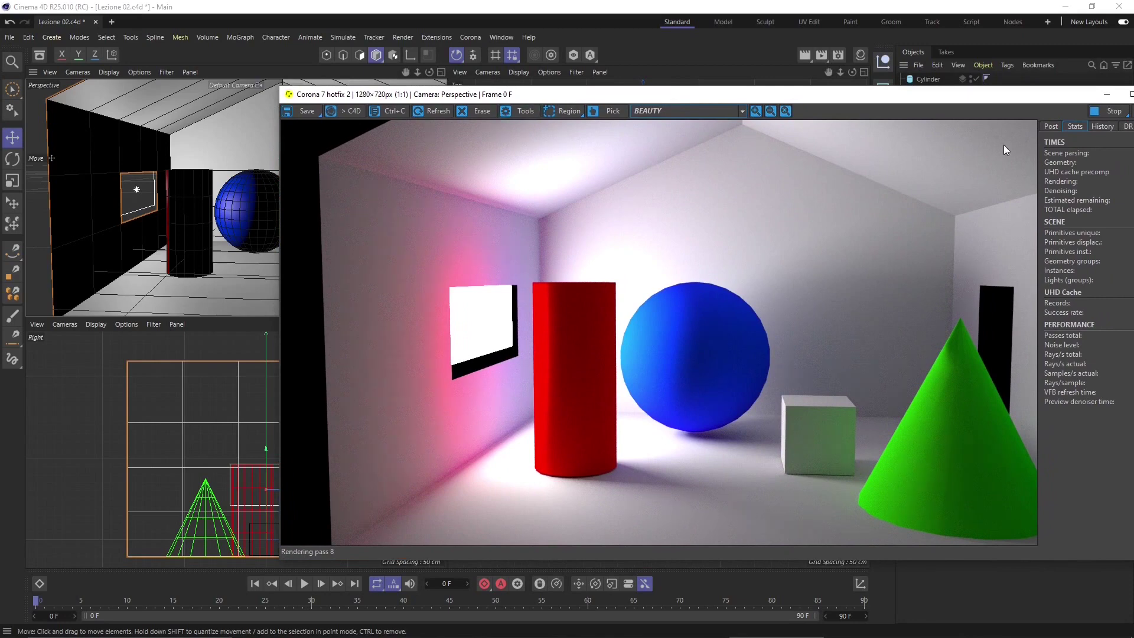
drag(1010, 103, 872, 92)
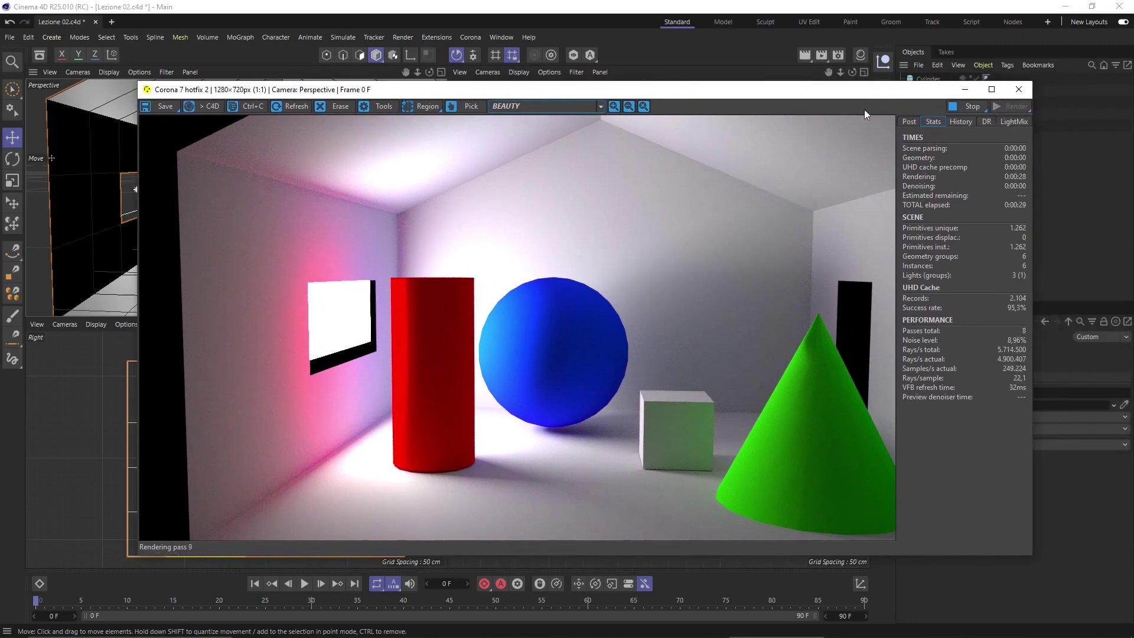
click(954, 110)
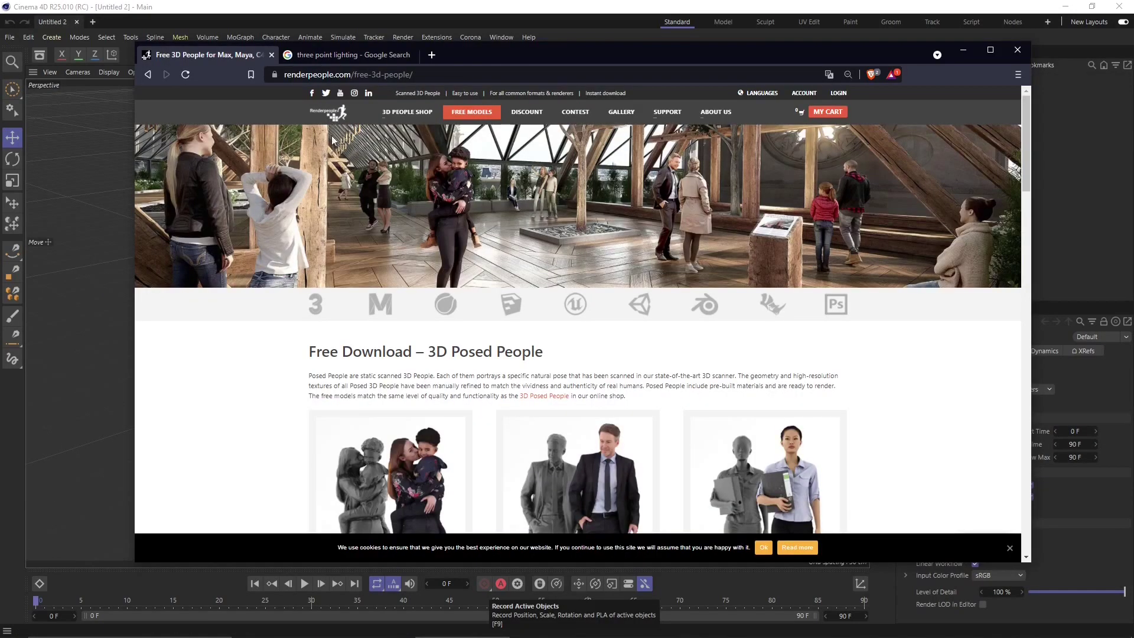
Scroll to the free Animated People cards and open the middle model's download formats
mouse_move(387, 107)
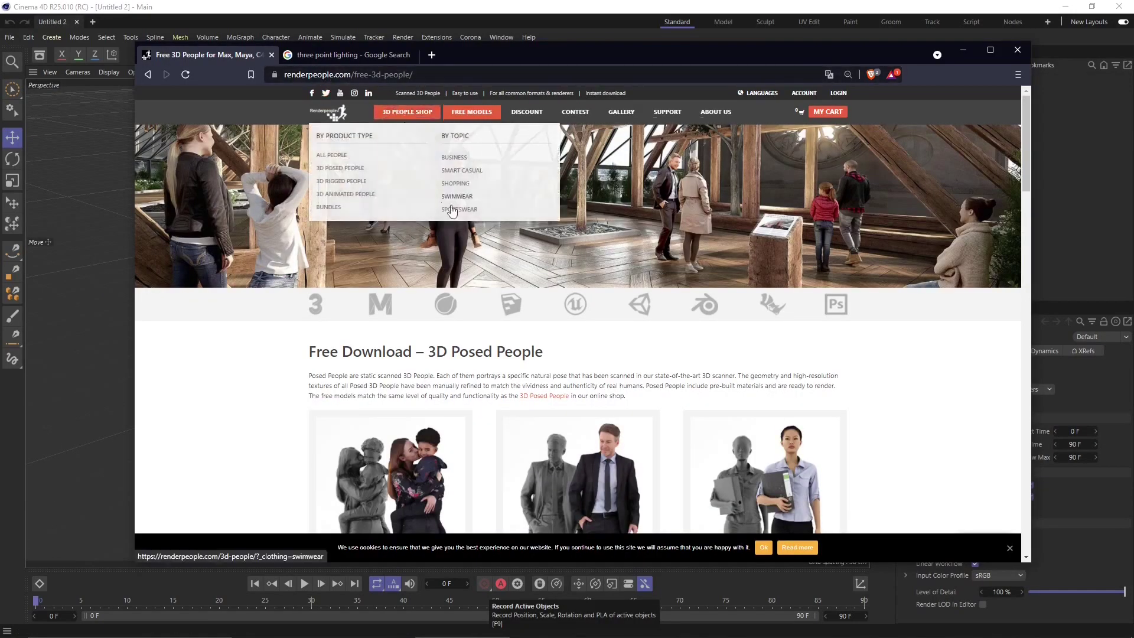
click(488, 184)
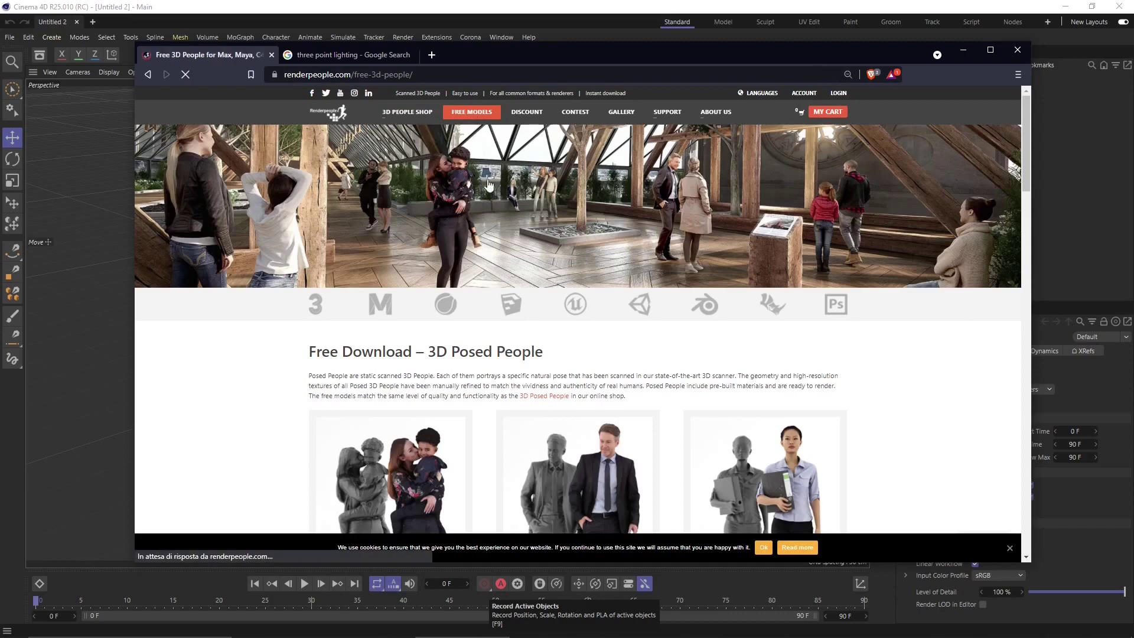
scroll(529, 221, down, 15)
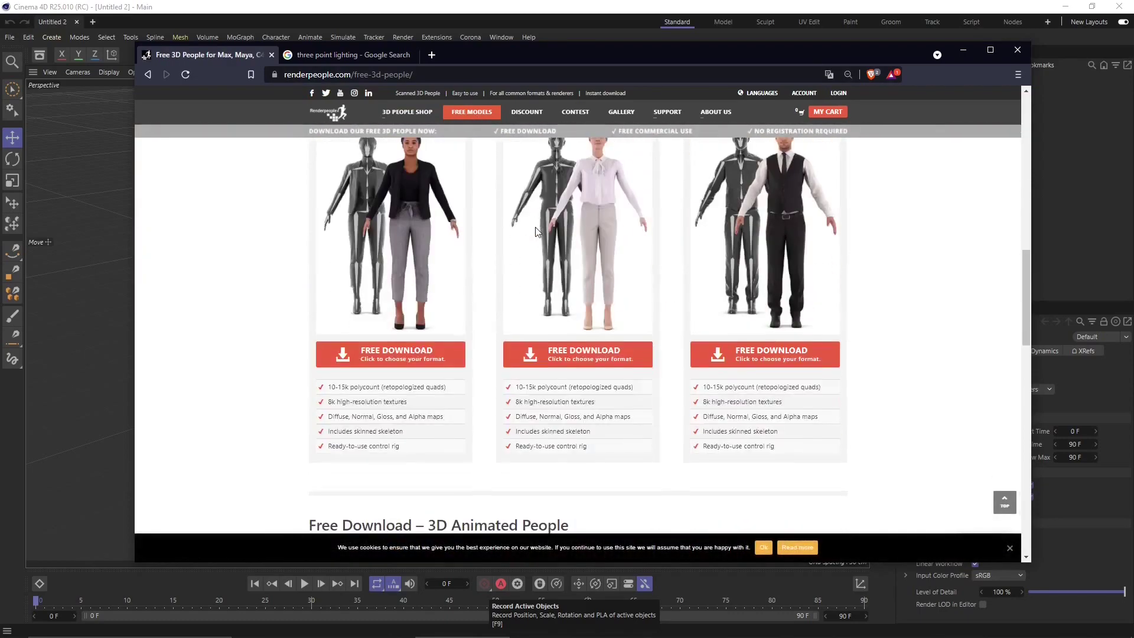
scroll(538, 232, down, 12)
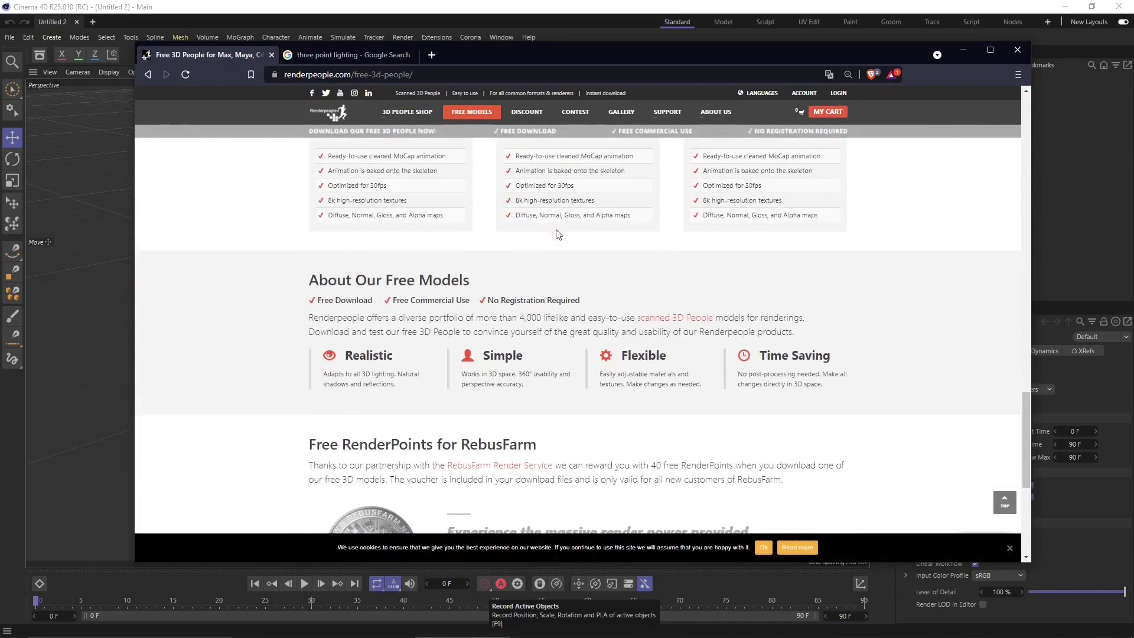
scroll(558, 234, down, 3)
scroll(600, 371, up, 5)
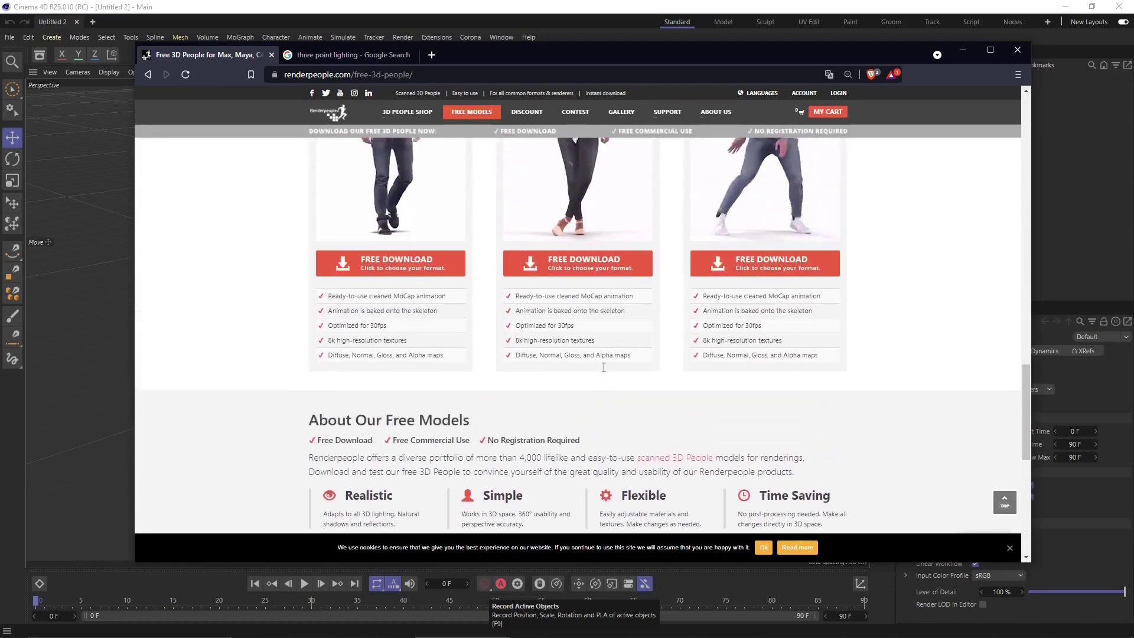
scroll(603, 367, up, 3)
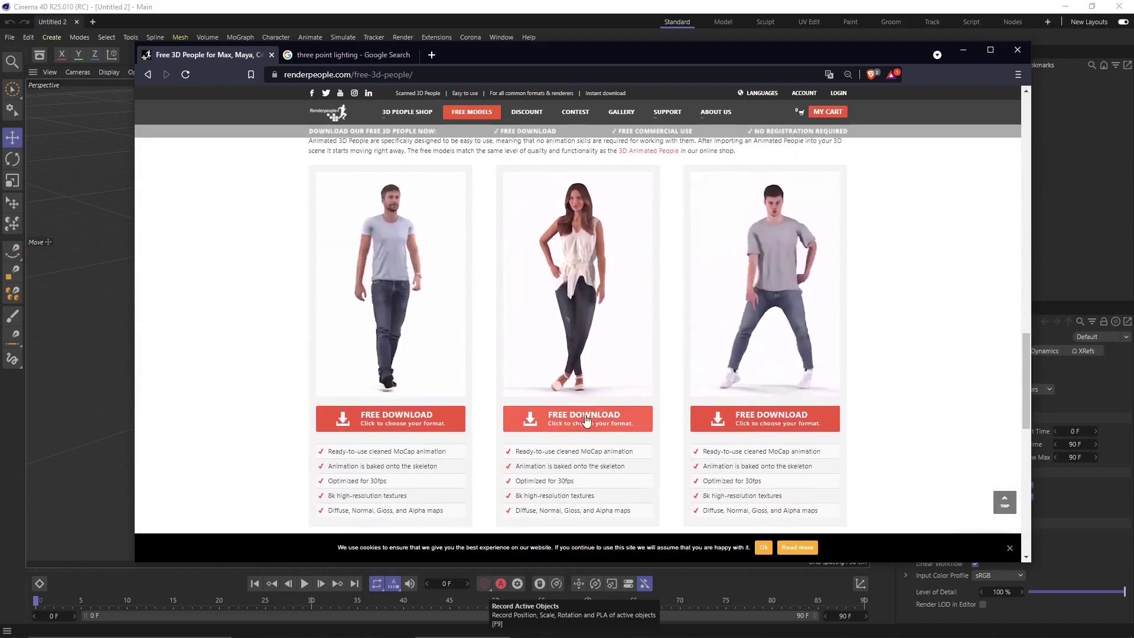
click(586, 417)
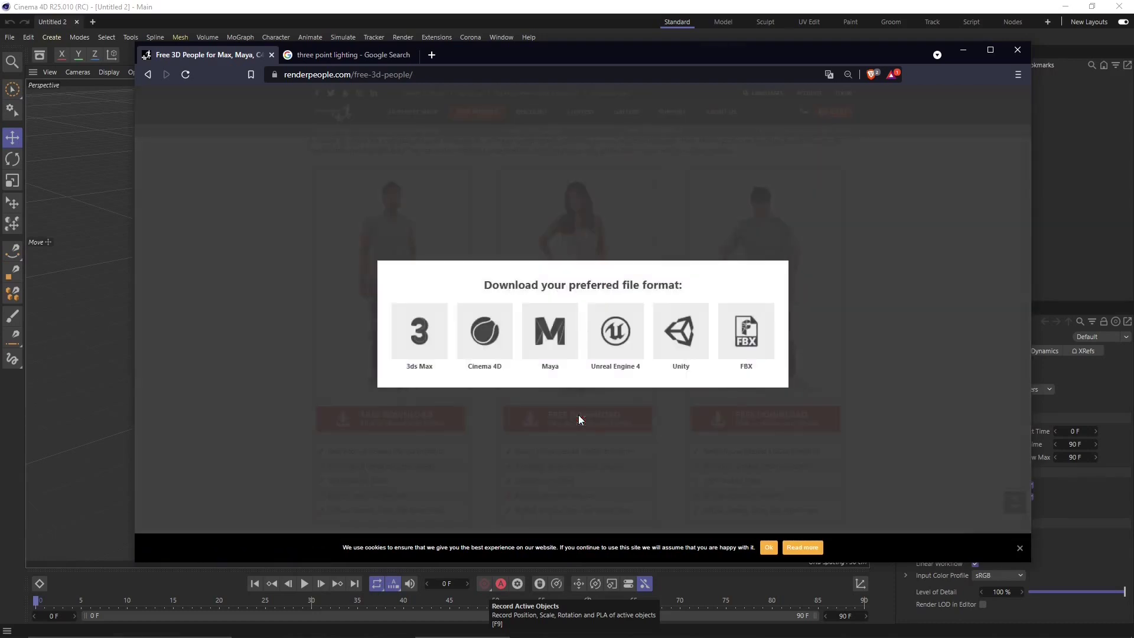
Save rp_sophia_animated_003_idling_C4D.zip to the RenderPeople Free folder and close the format popup
click(485, 331)
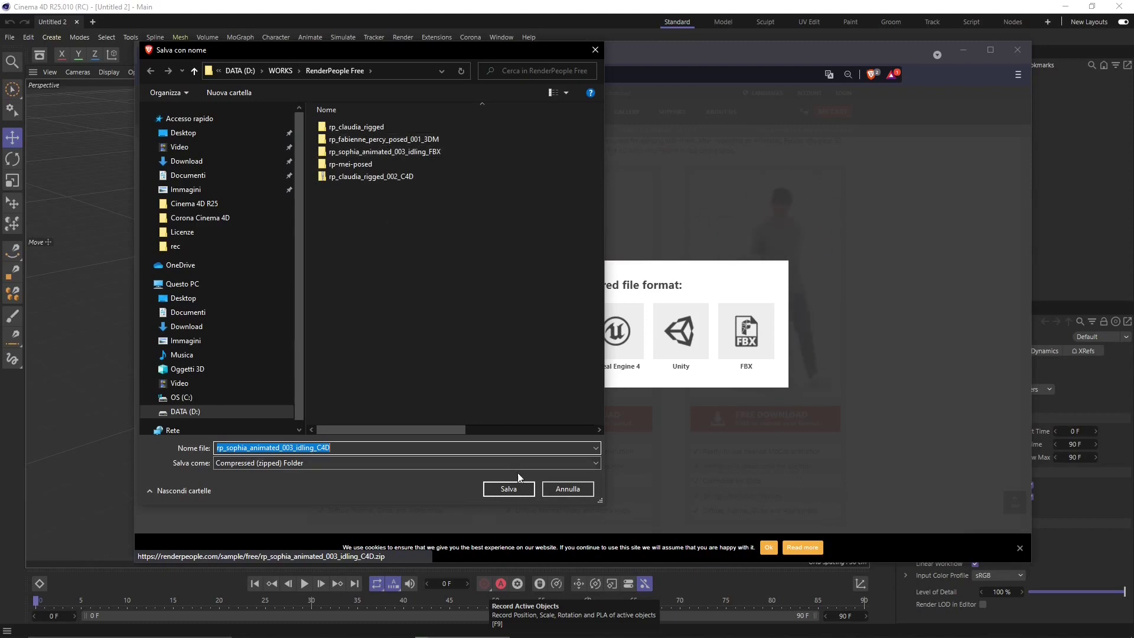
click(519, 490)
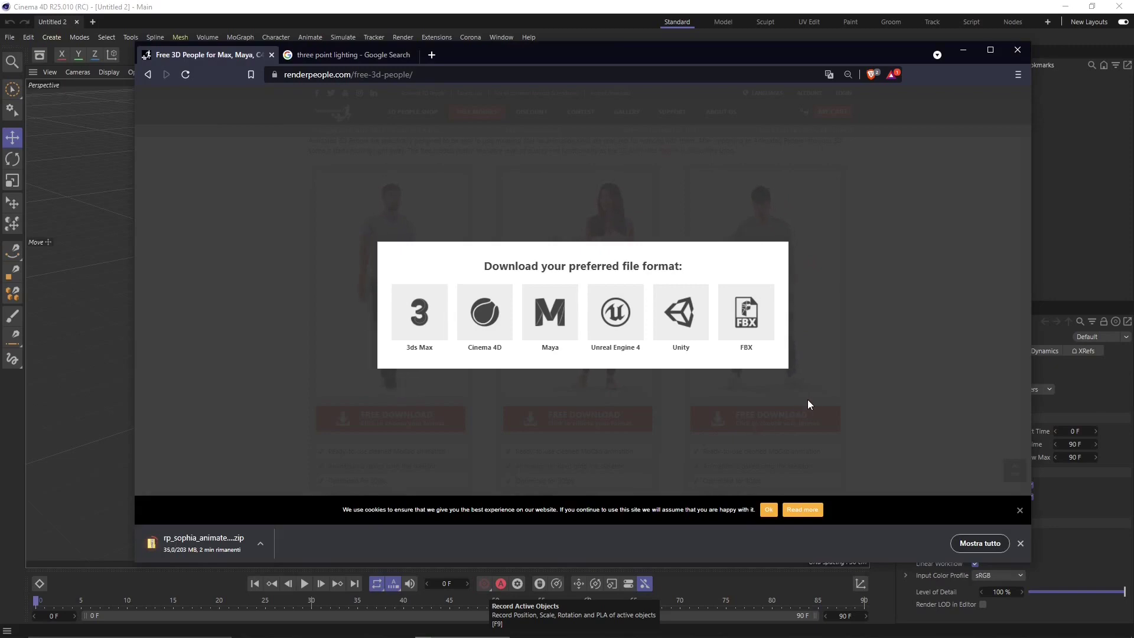
click(360, 314)
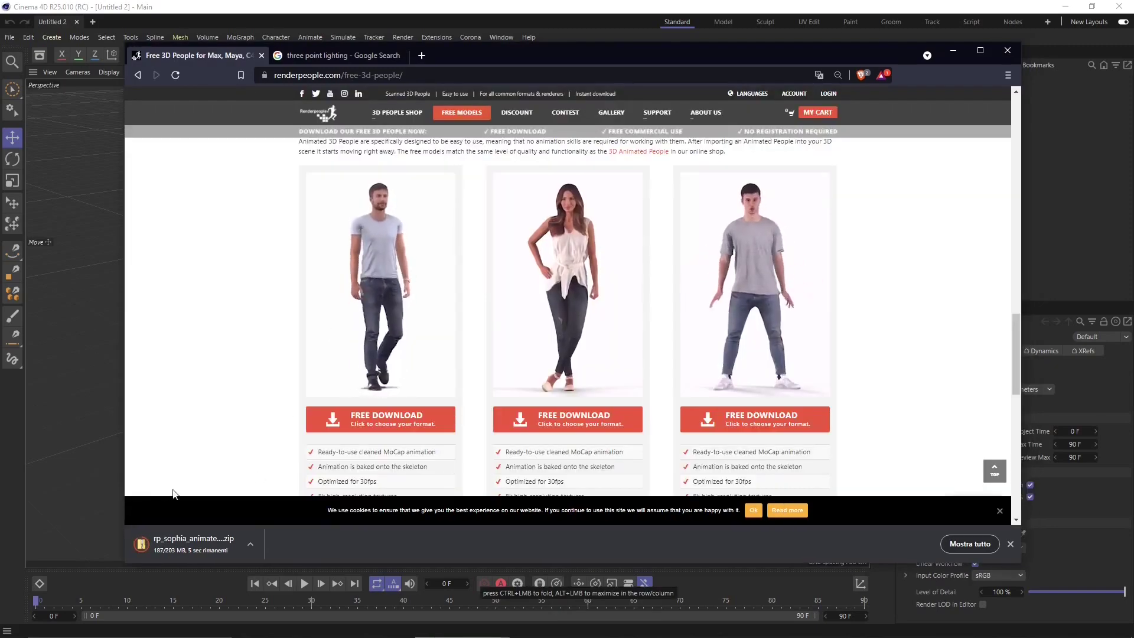
Check the Three-point lighting Wikipedia article, then show Google image results for the search
click(317, 56)
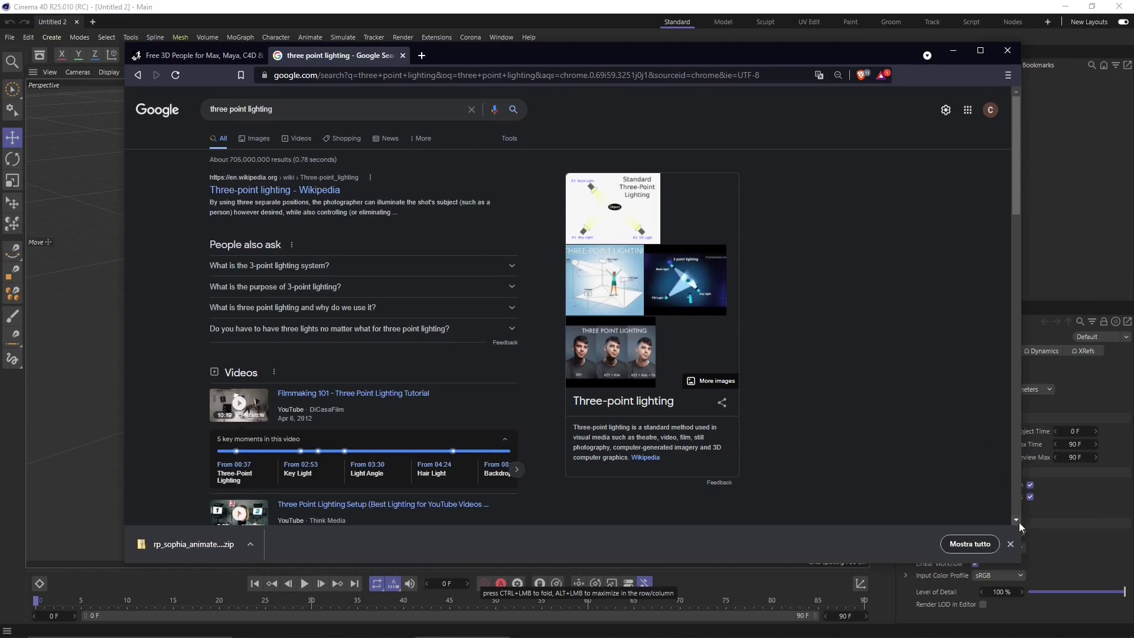
click(1010, 543)
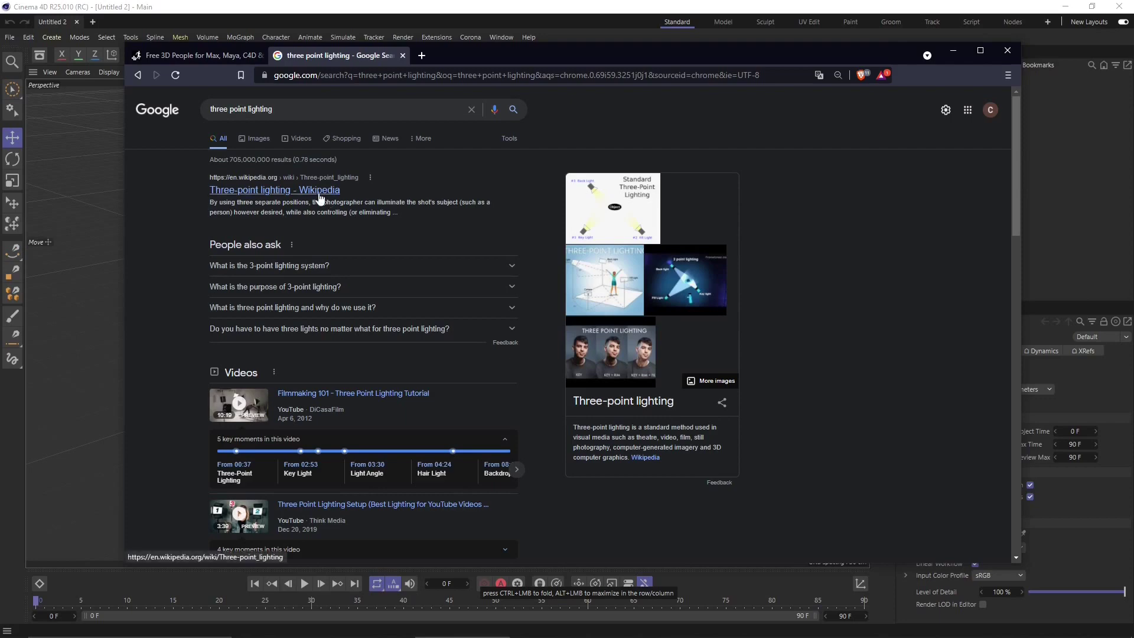
click(248, 193)
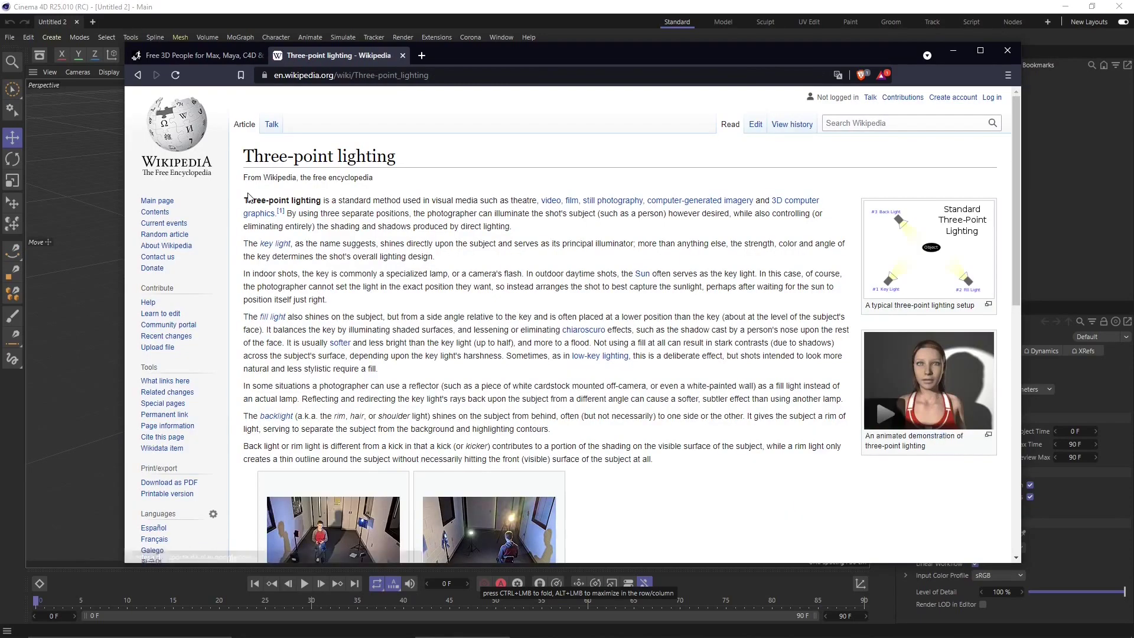
key(alt+Left)
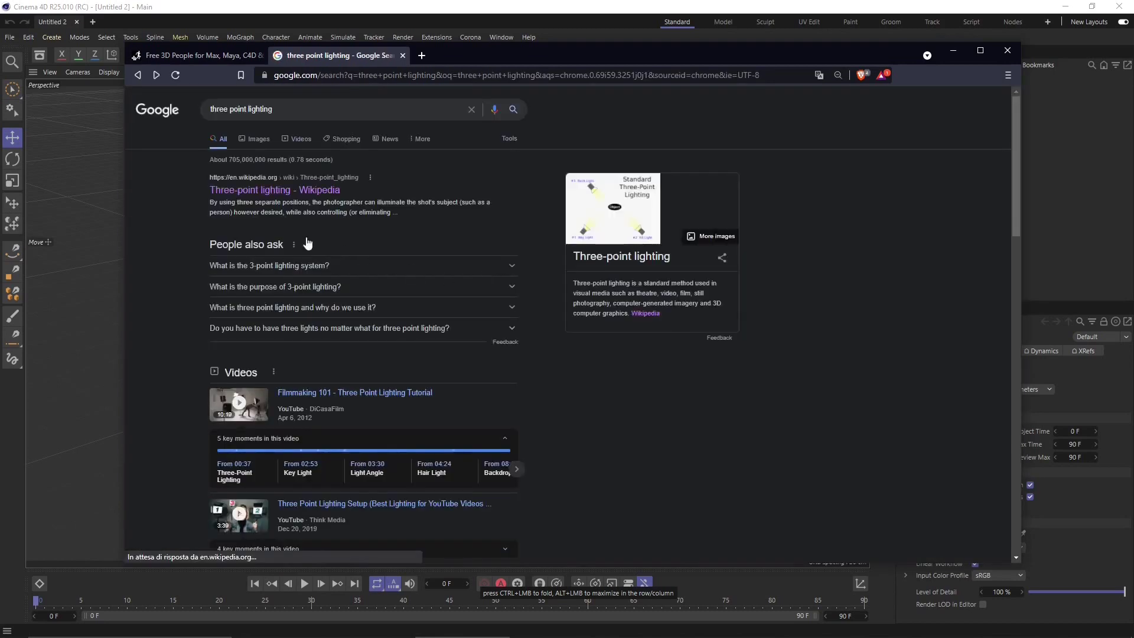
click(258, 142)
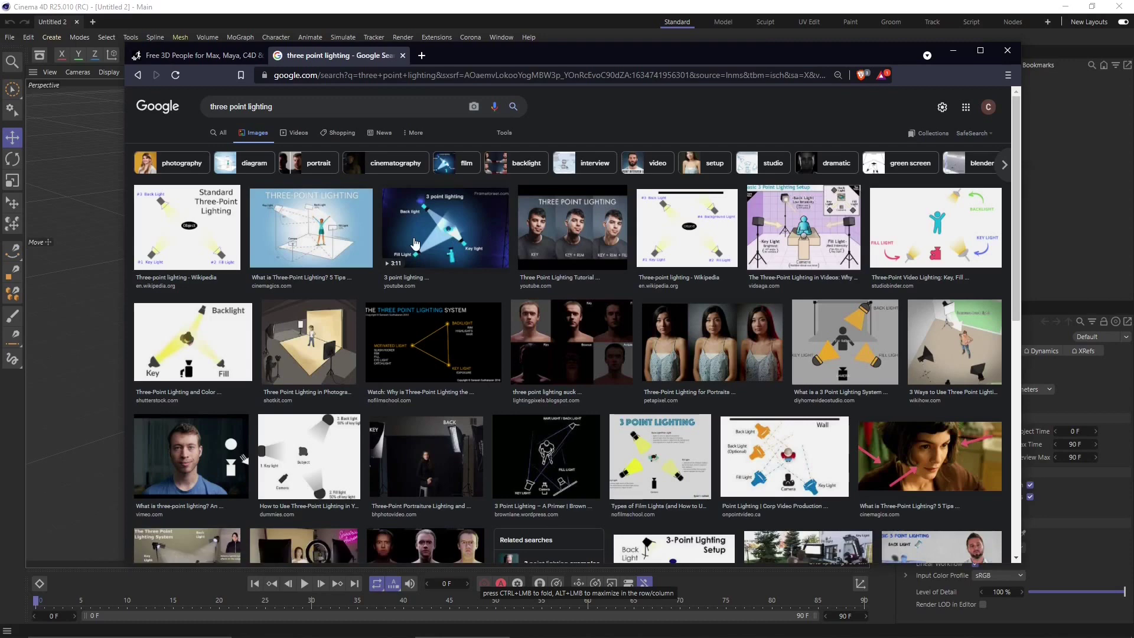
drag(546, 58, 531, 60)
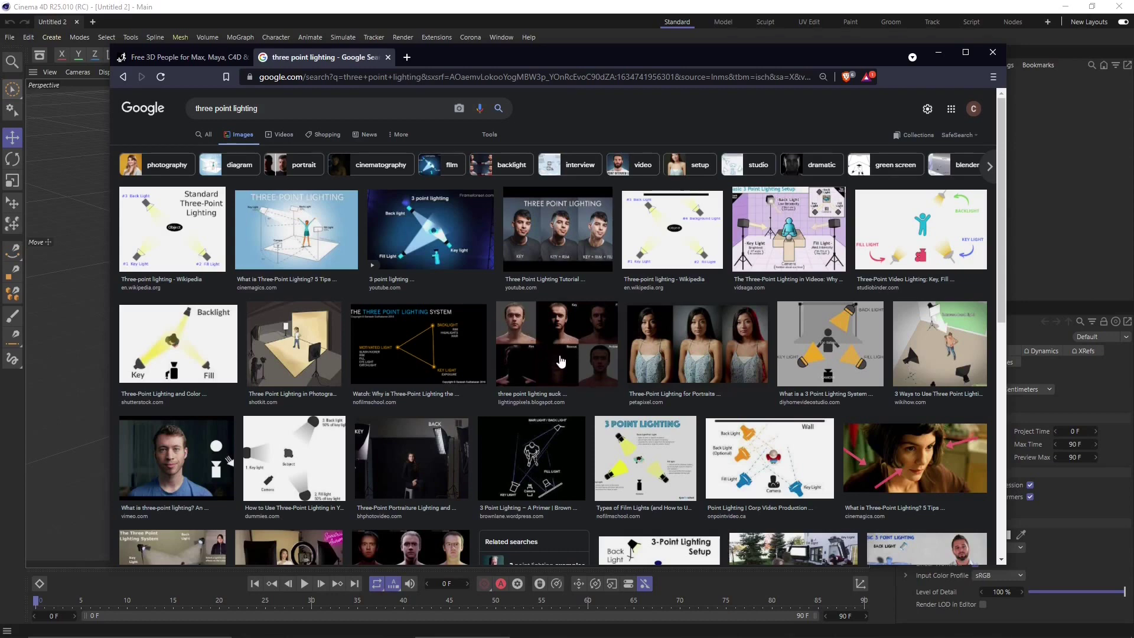
Scroll through the three point lighting image results for lighting diagram references
scroll(560, 361, down, 1)
scroll(914, 417, down, 1)
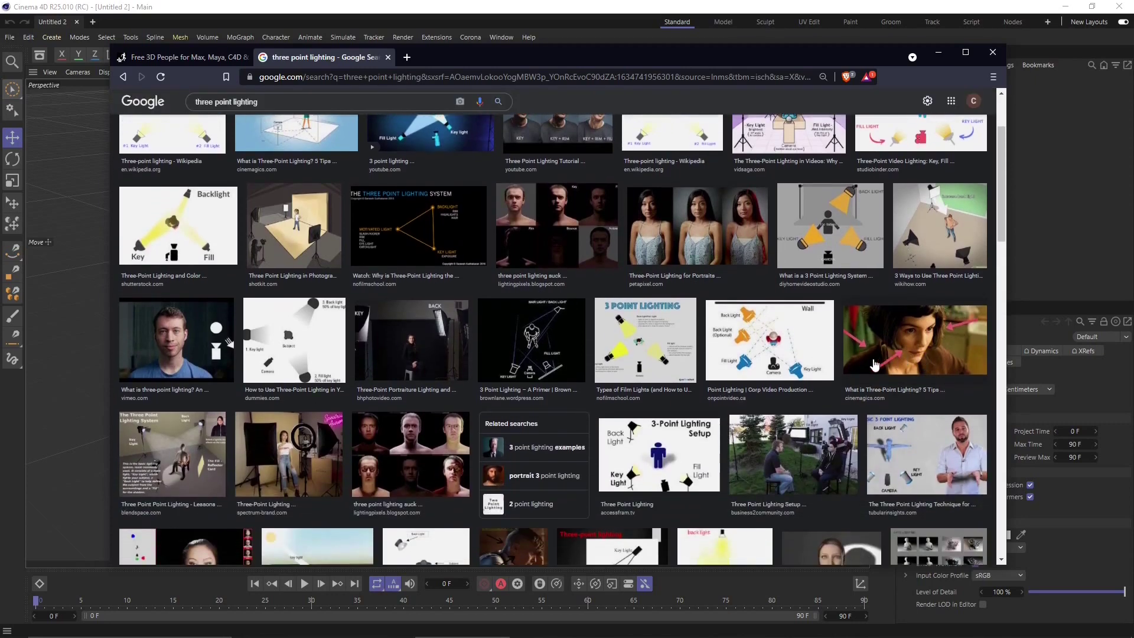
scroll(852, 388, down, 1)
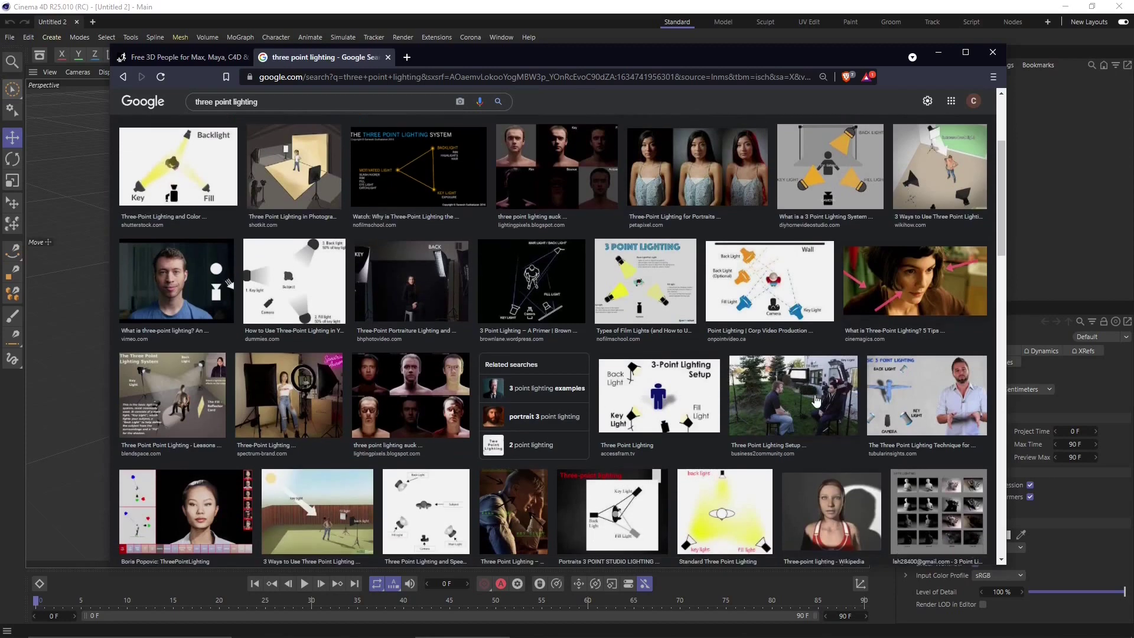
scroll(814, 392, down, 1)
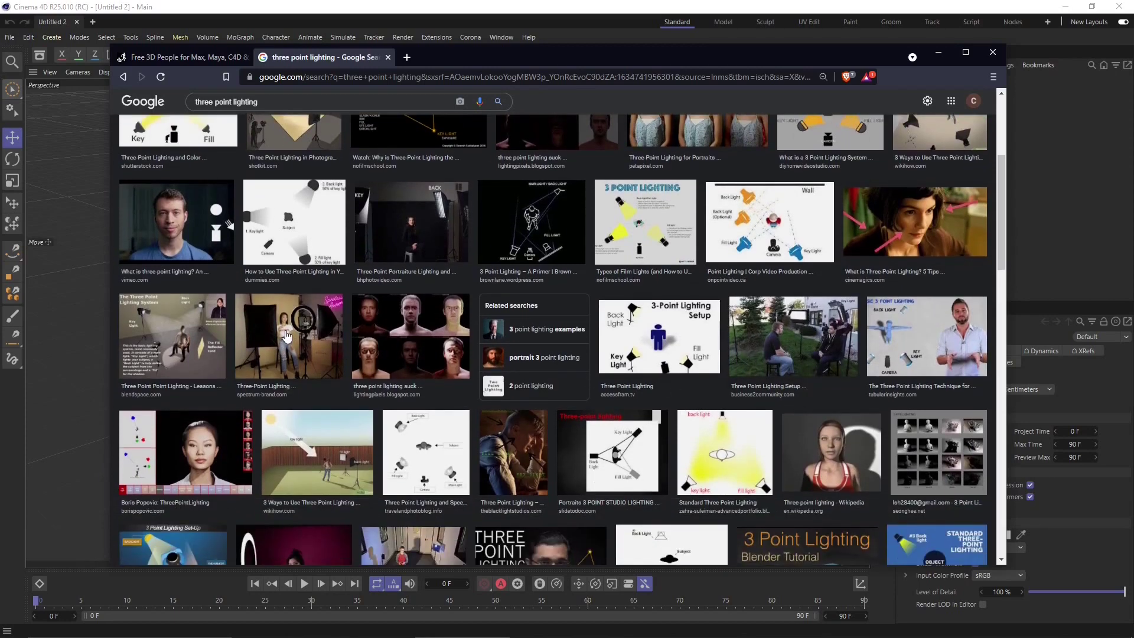
scroll(376, 361, down, 2)
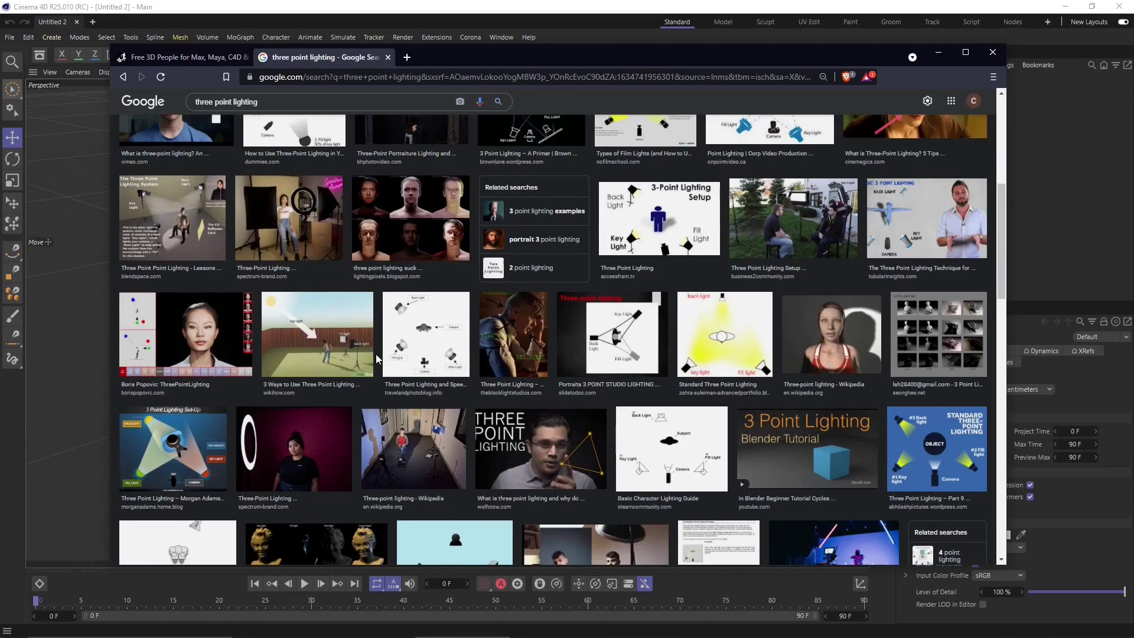
scroll(425, 349, down, 4)
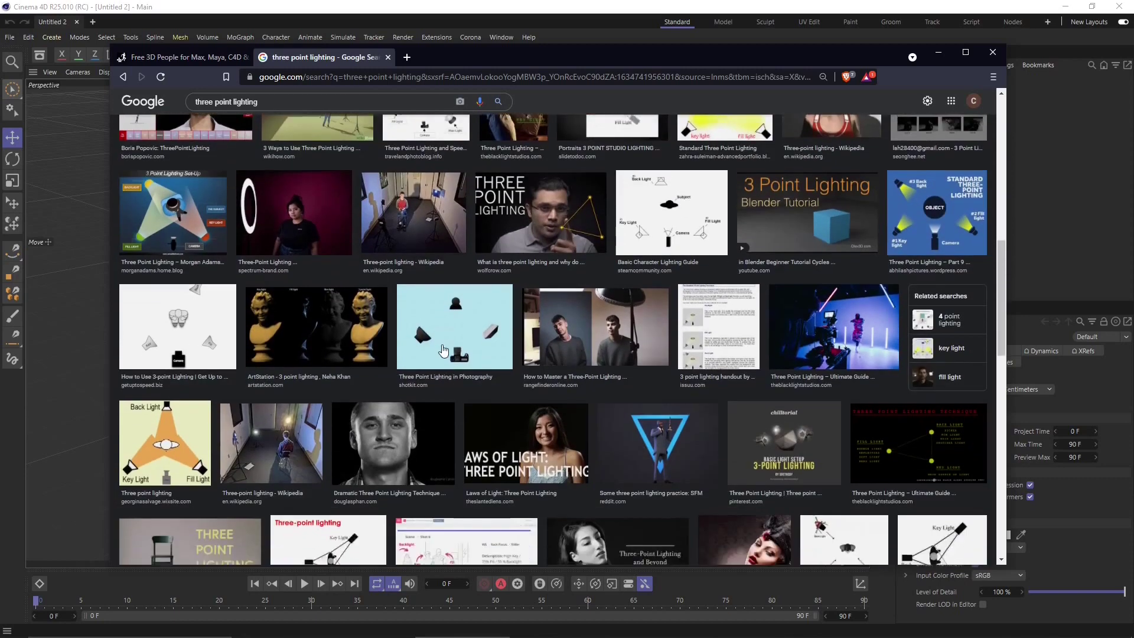
scroll(437, 352, down, 2)
scroll(407, 355, down, 1)
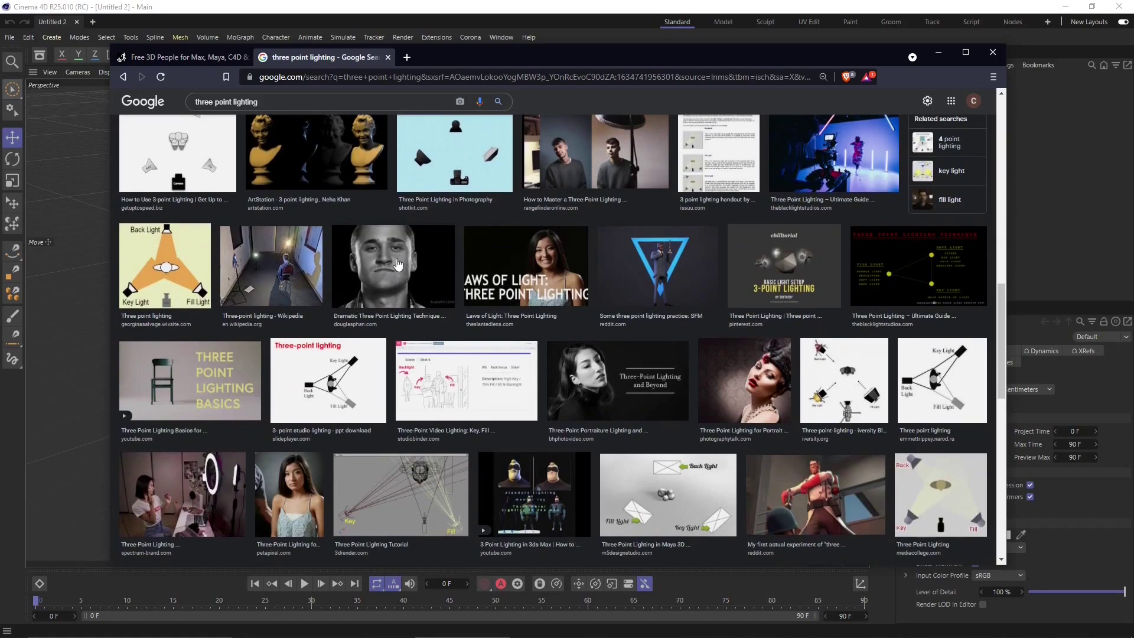
scroll(400, 267, down, 1)
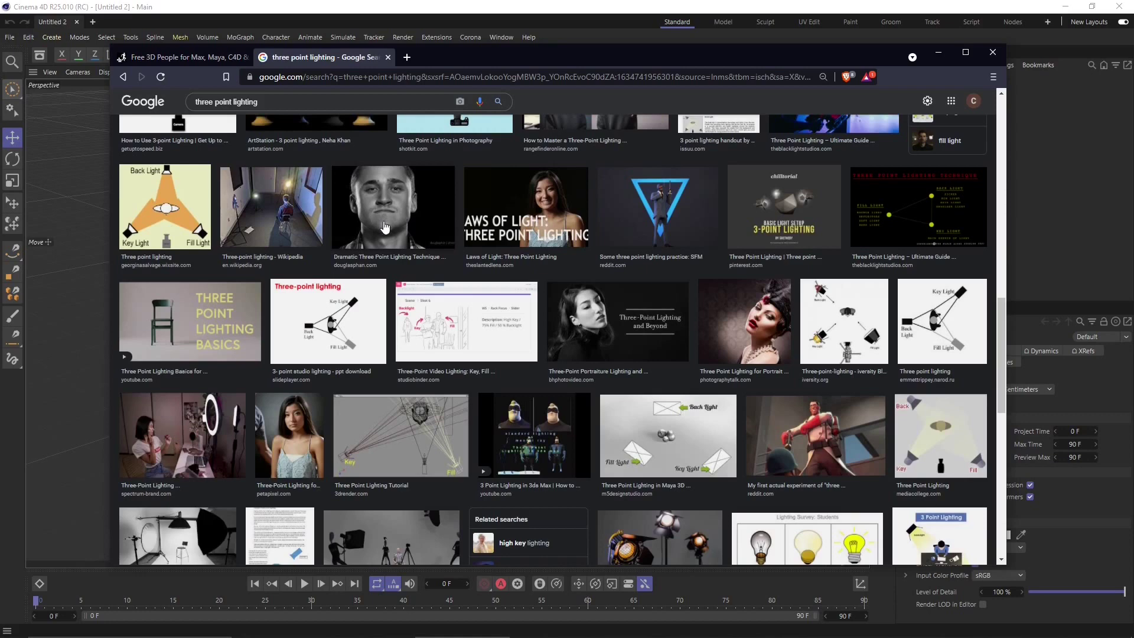
scroll(385, 226, down, 2)
scroll(391, 223, down, 2)
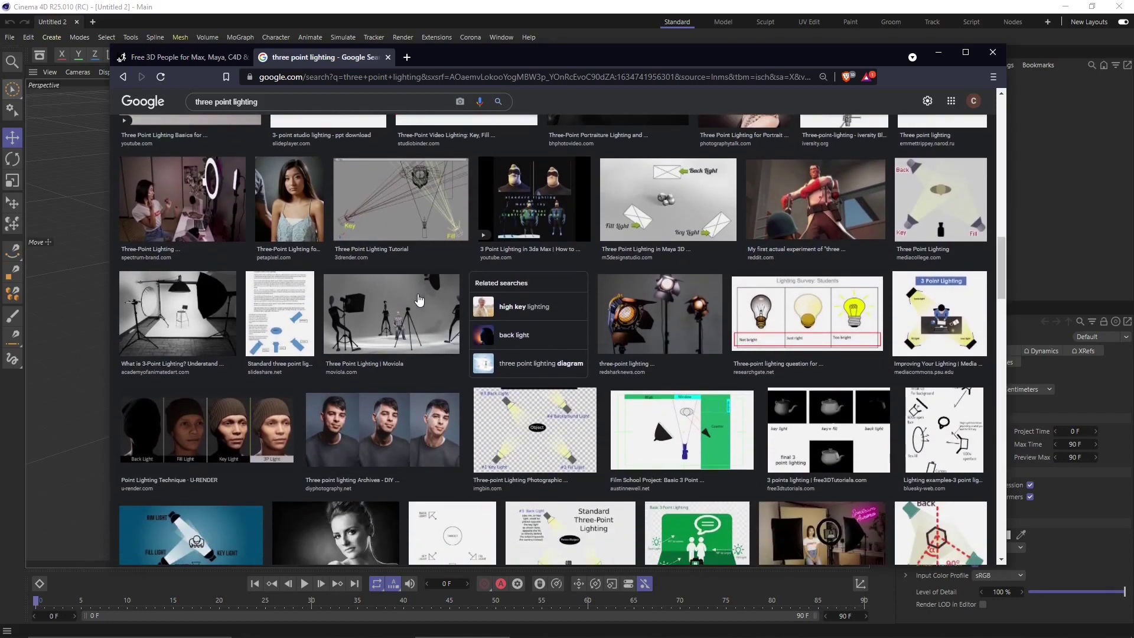
scroll(420, 300, down, 1)
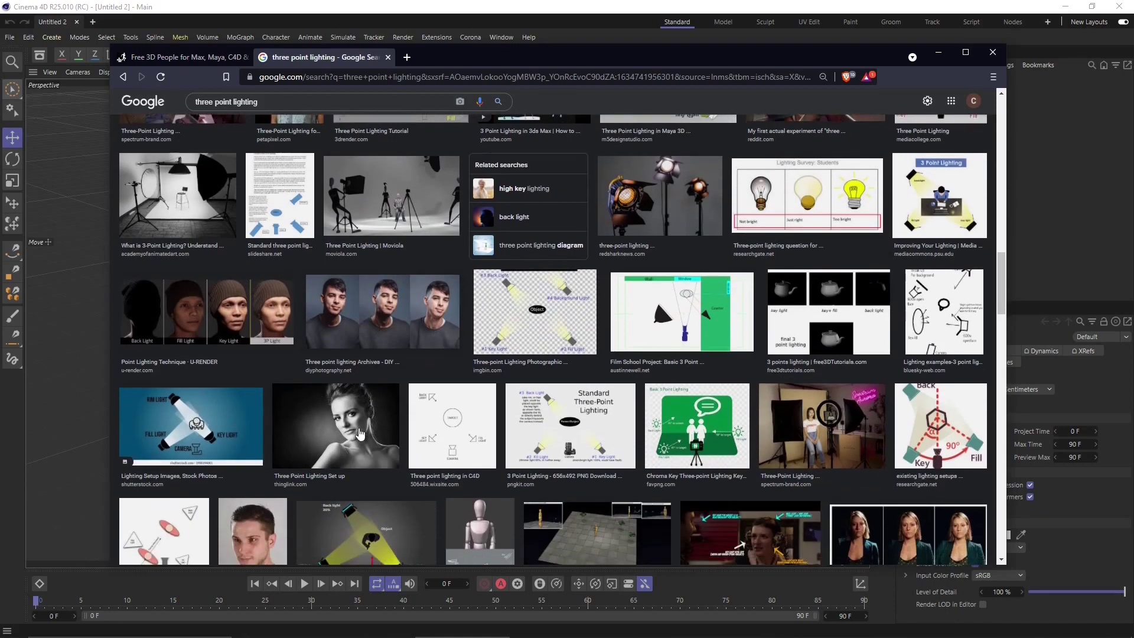
scroll(365, 434, down, 4)
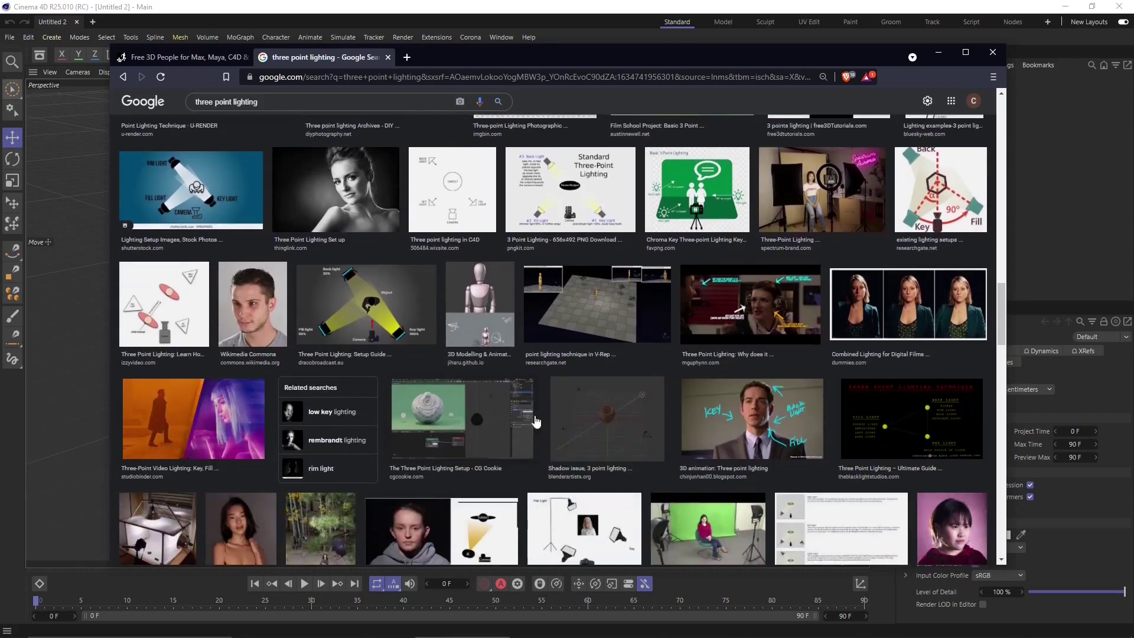
scroll(773, 312, down, 2)
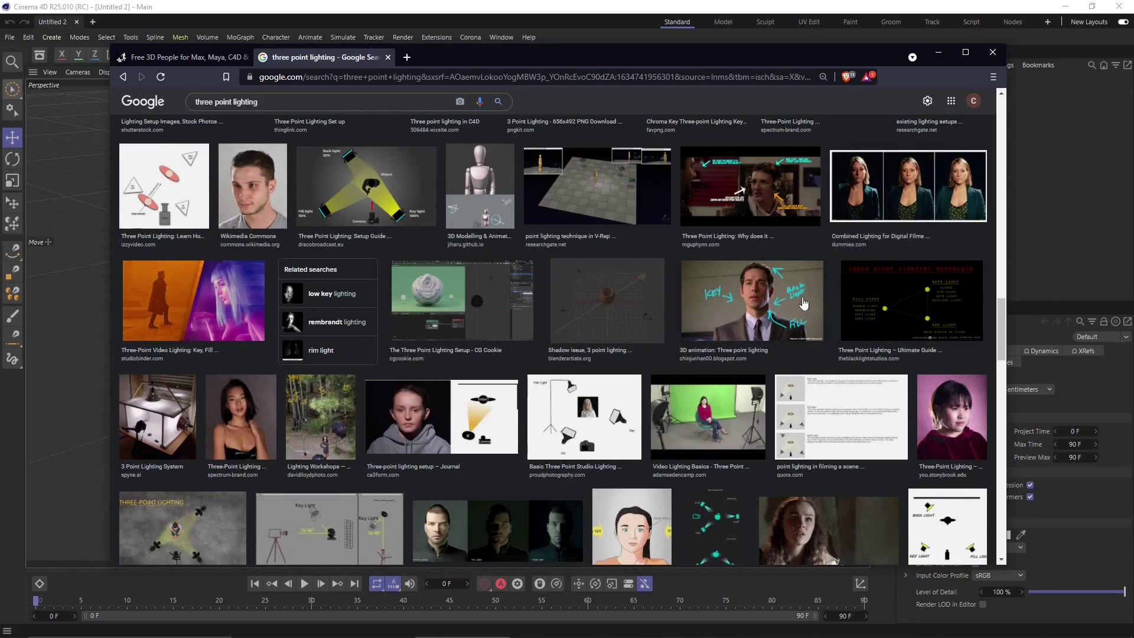
scroll(793, 315, down, 1)
scroll(793, 315, down, 3)
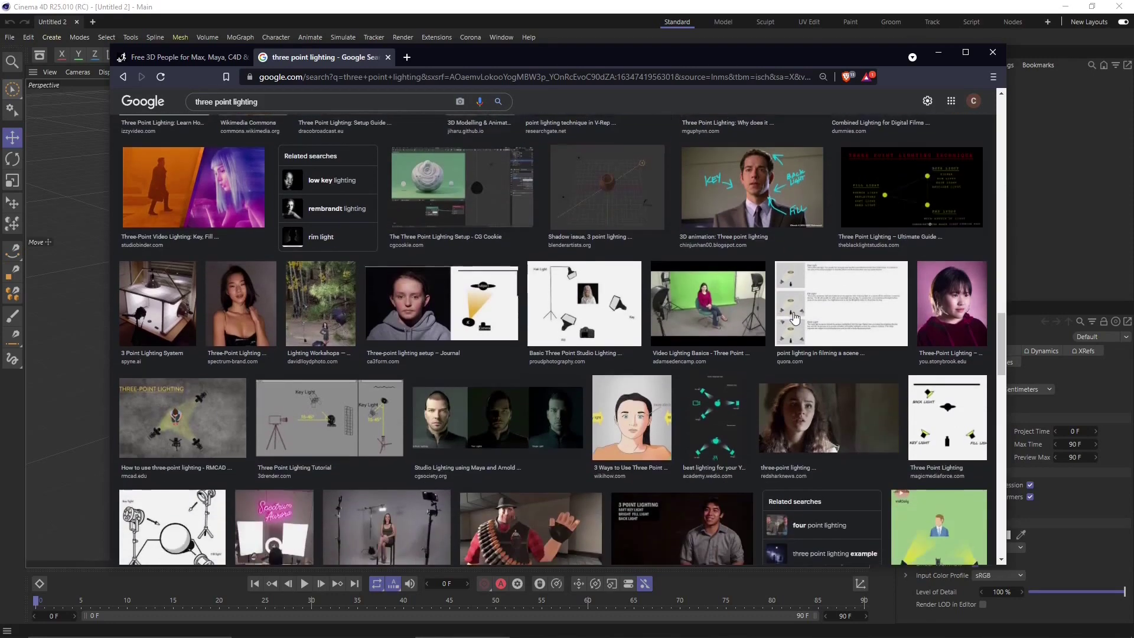
scroll(670, 371, down, 3)
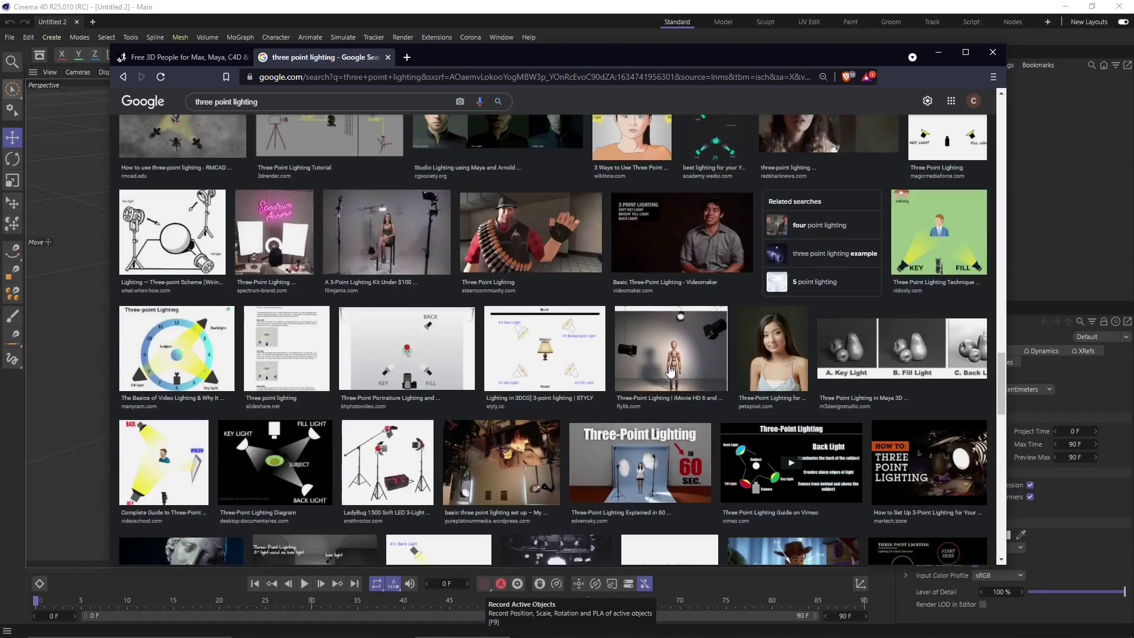
scroll(664, 367, down, 1)
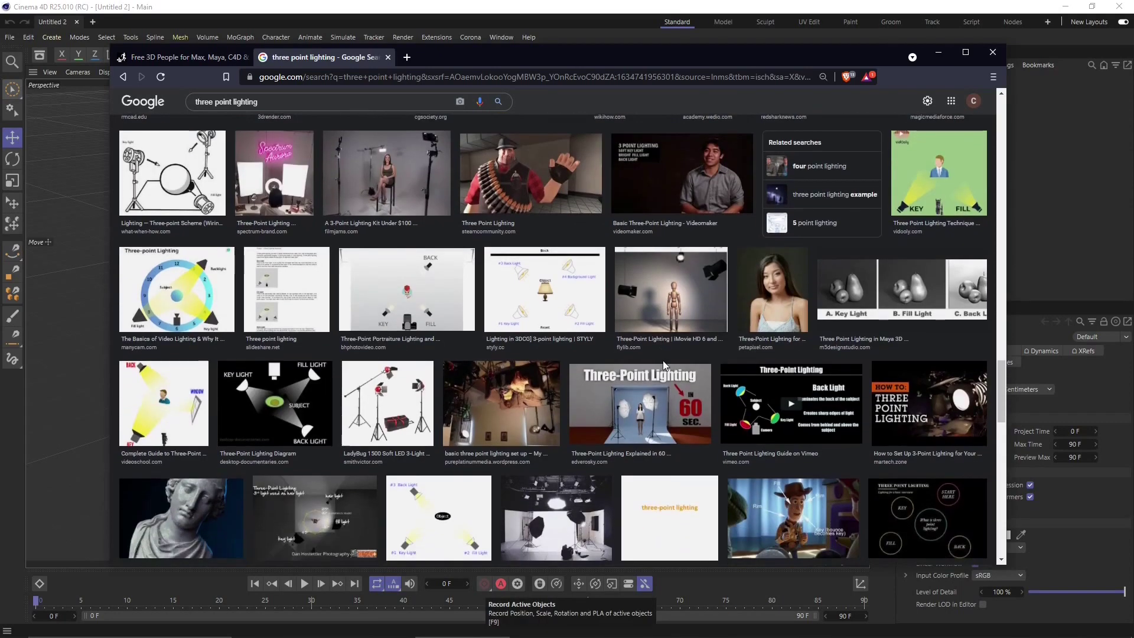
scroll(663, 372, down, 1)
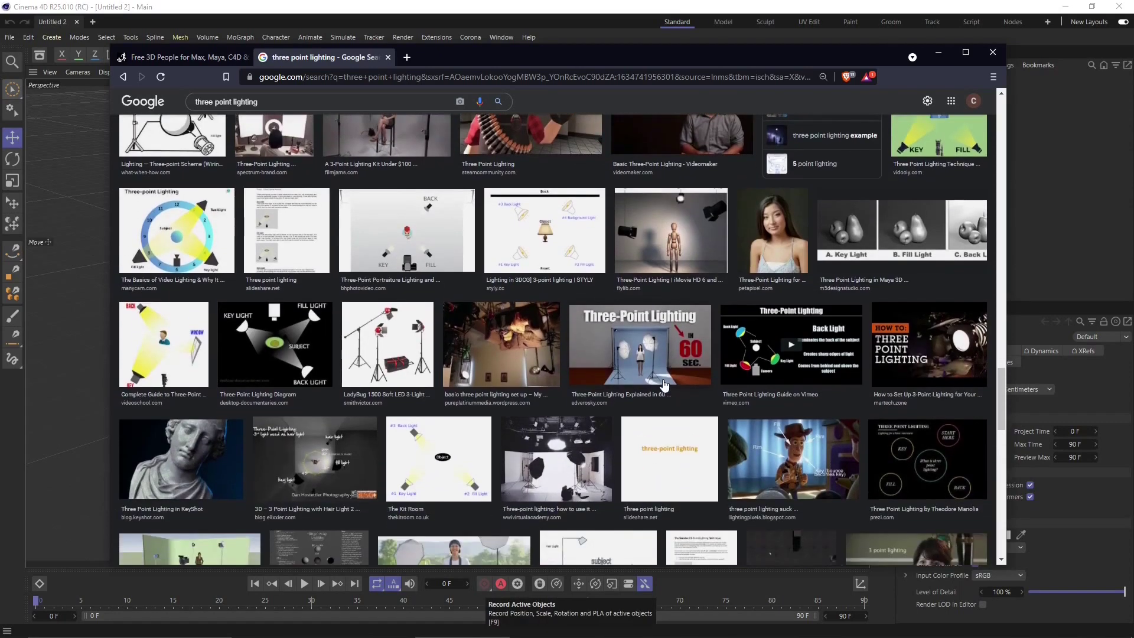
scroll(663, 386, down, 1)
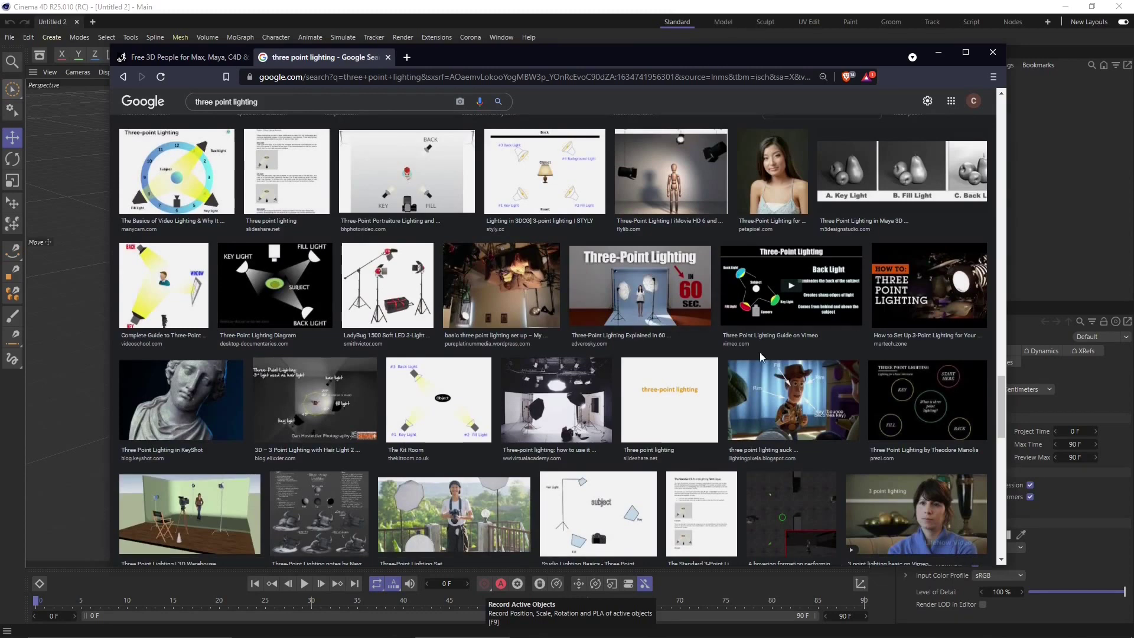
scroll(731, 407, down, 2)
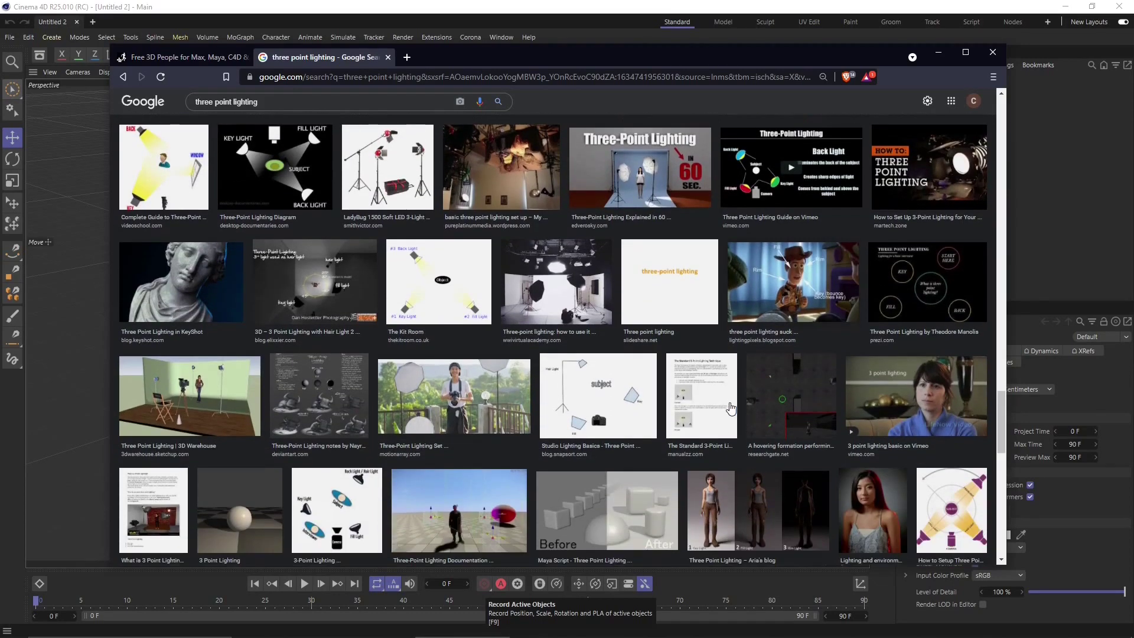
scroll(731, 407, down, 1)
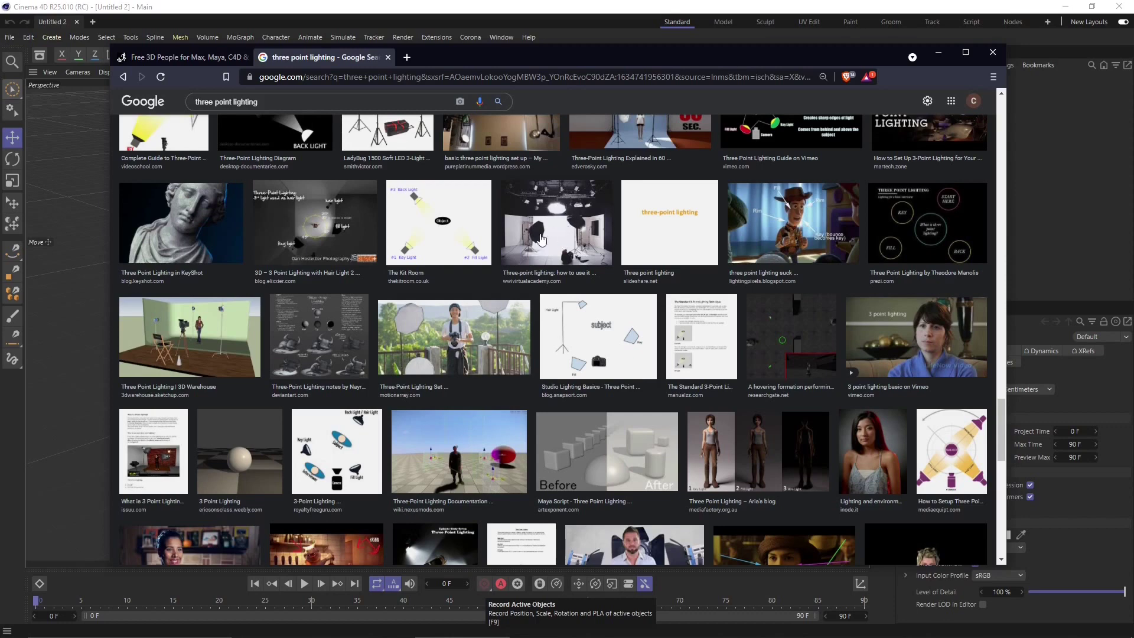
scroll(536, 236, down, 4)
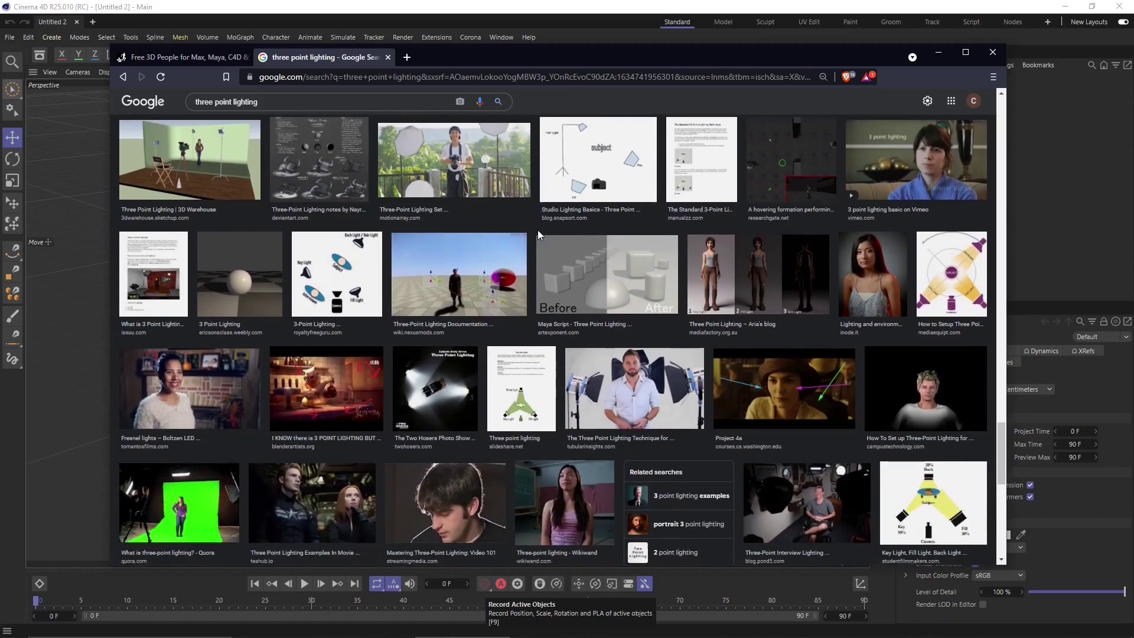
scroll(505, 319, down, 2)
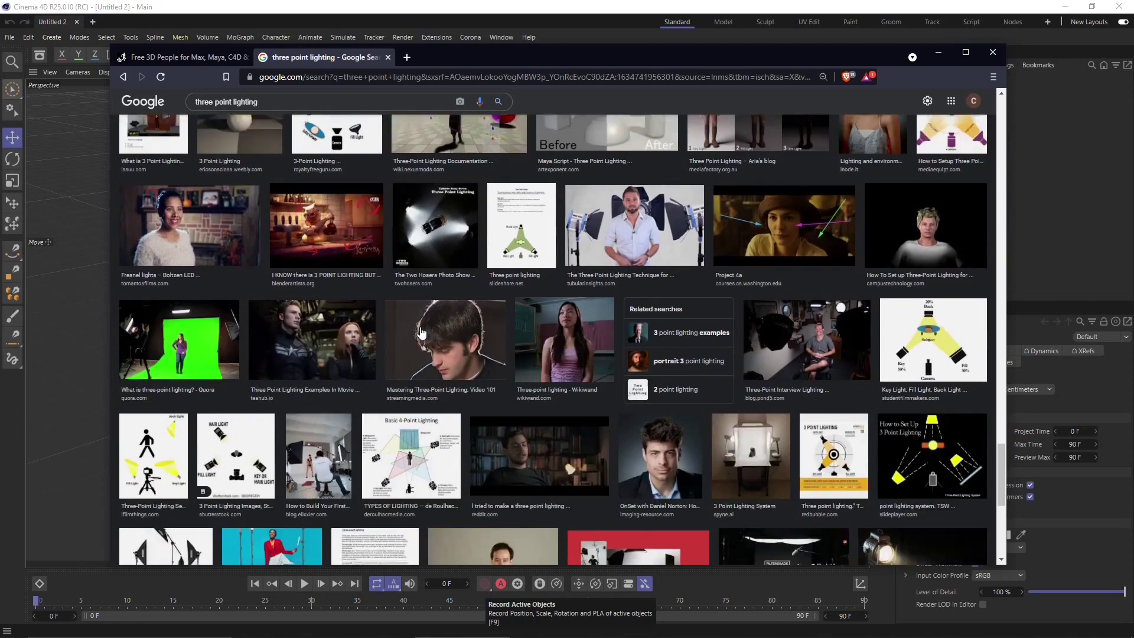
scroll(509, 314, down, 2)
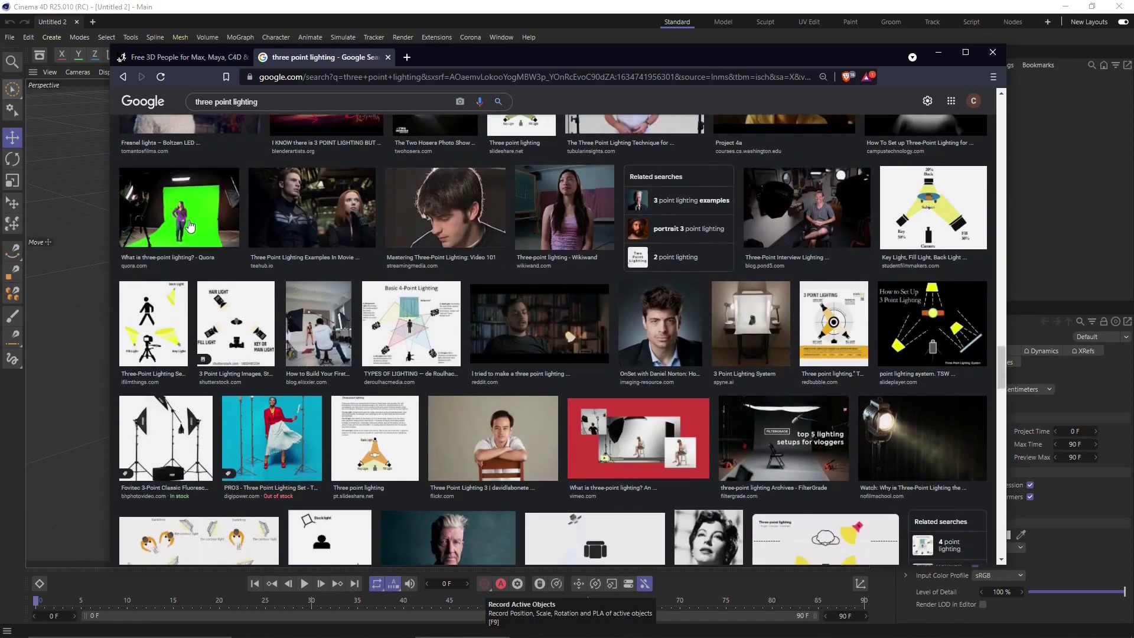
scroll(614, 342, down, 1)
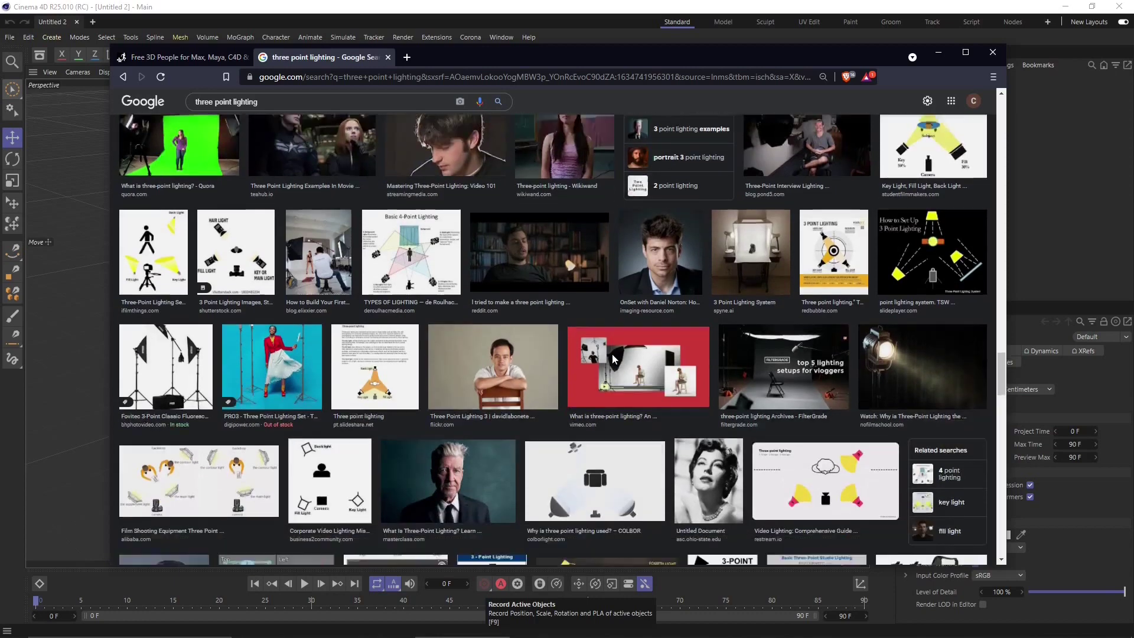
scroll(612, 353, down, 1)
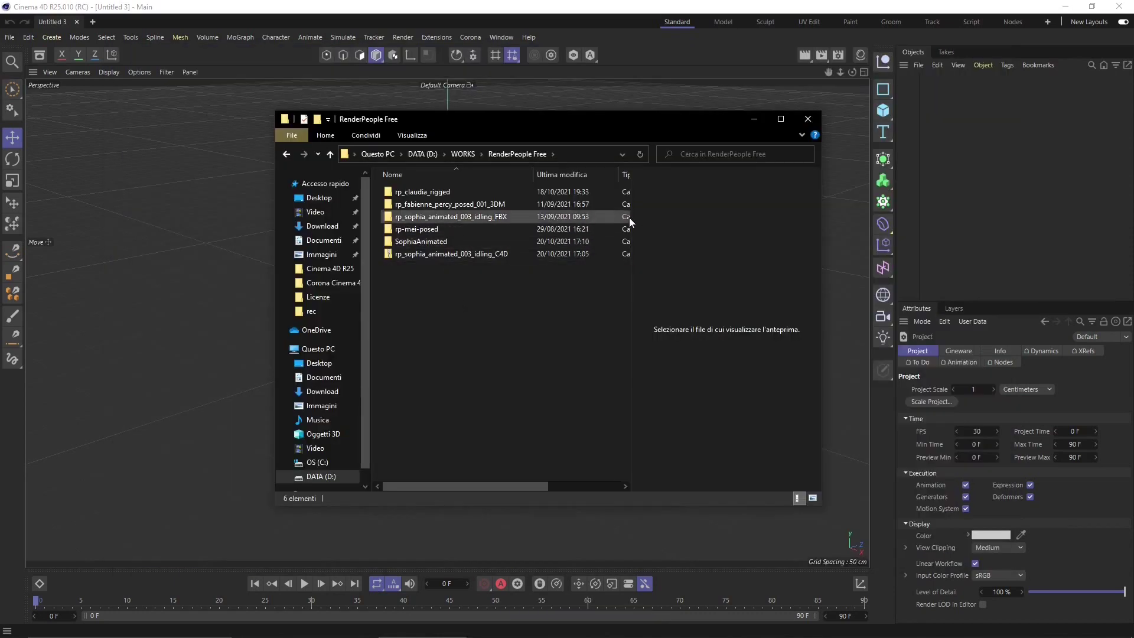
Inspect the idling C4D folder's files with a wider name column, then return to RenderPeople Free
double_click(484, 254)
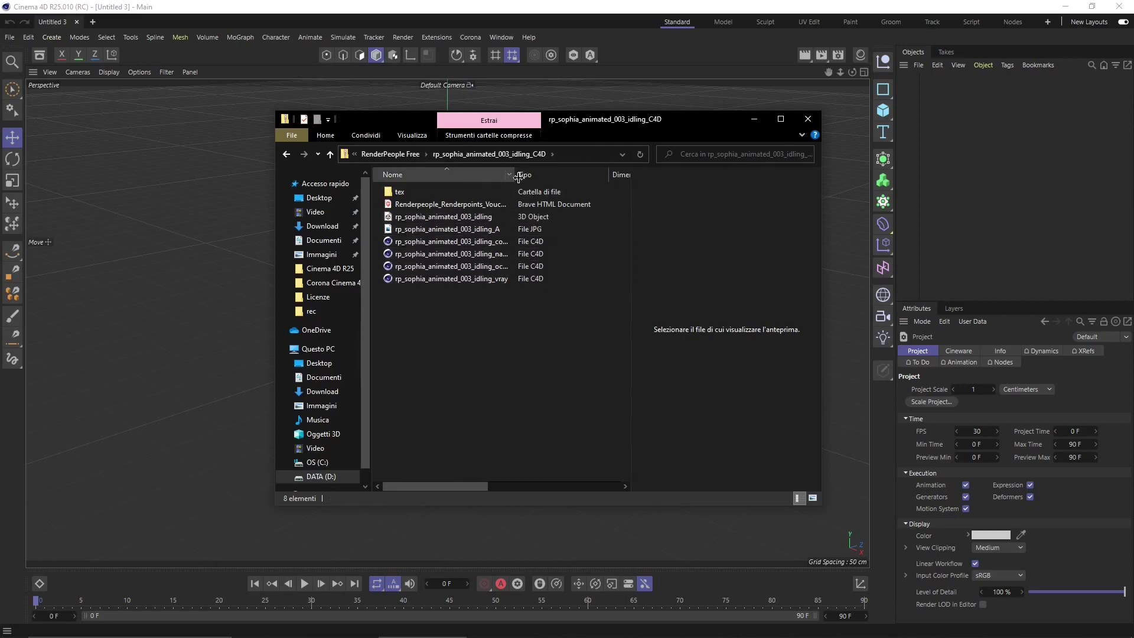
drag(518, 176, 573, 176)
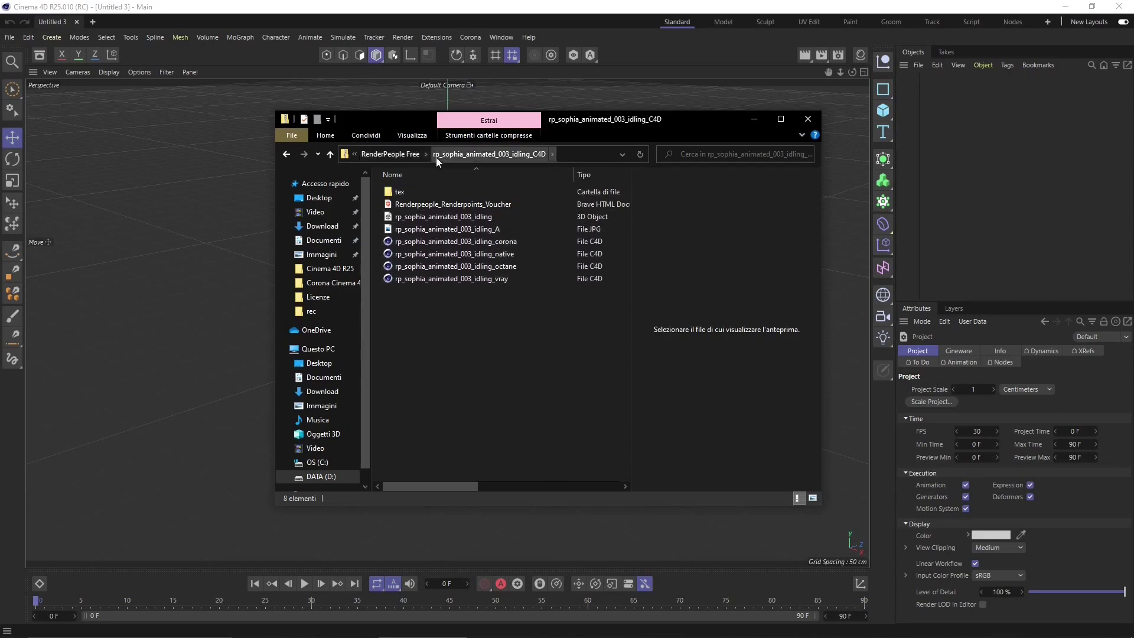
drag(488, 345, 401, 195)
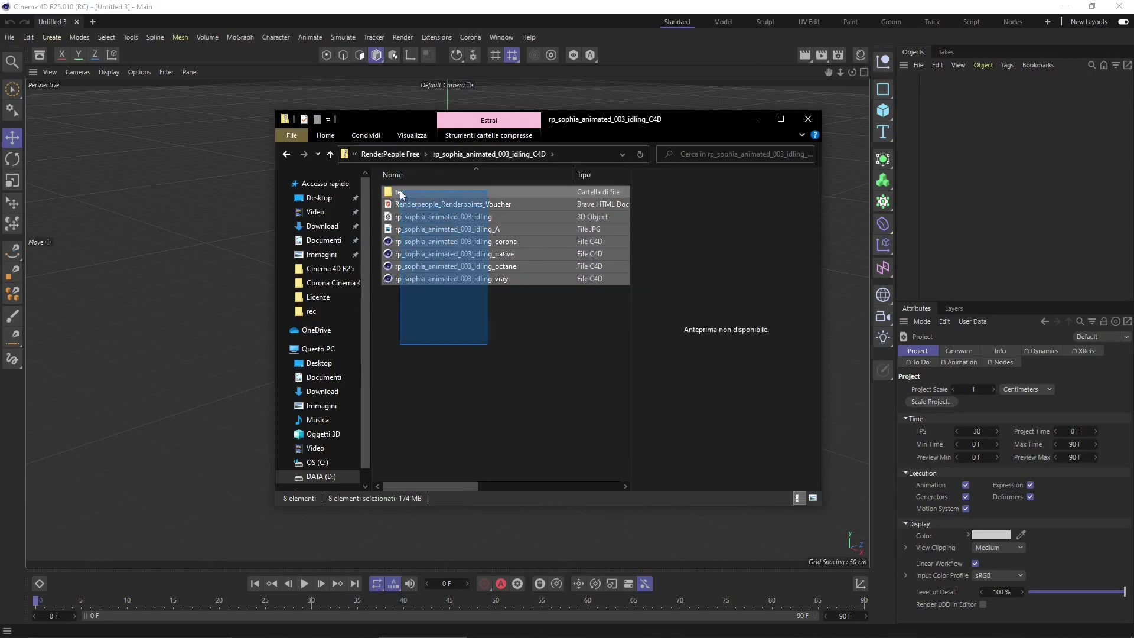
right_drag(401, 194, 400, 192)
key(Escape)
click(403, 157)
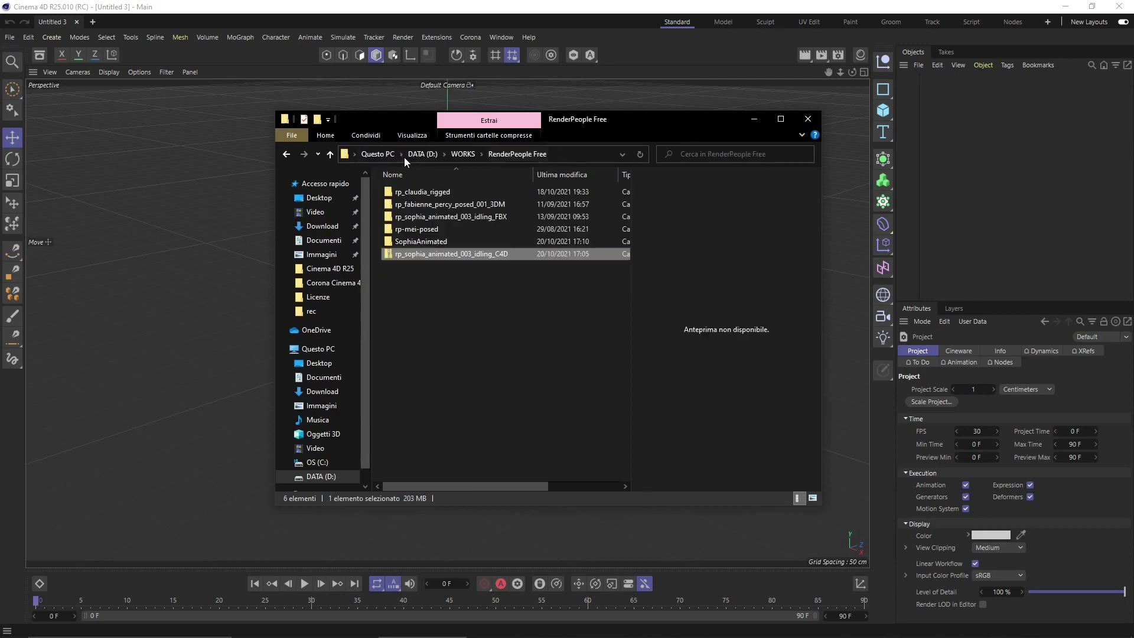
Drag rp_sophia_animated_003_idling_corona.c4d from SophiaAnimated into the Cinema 4D viewport
double_click(419, 242)
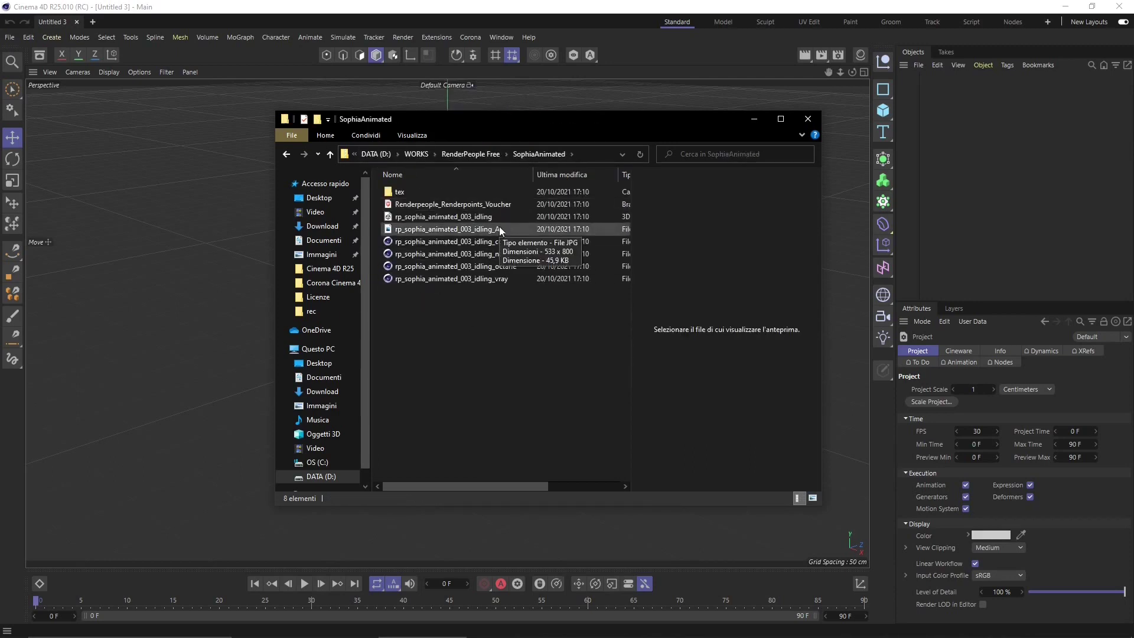
click(494, 243)
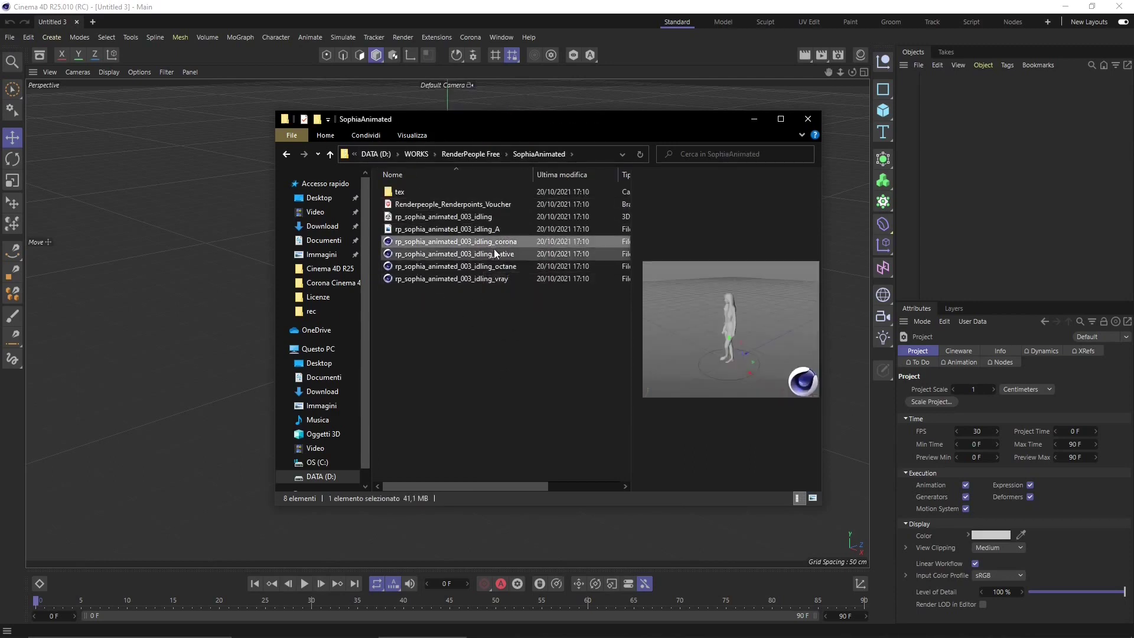
drag(477, 120, 666, 125)
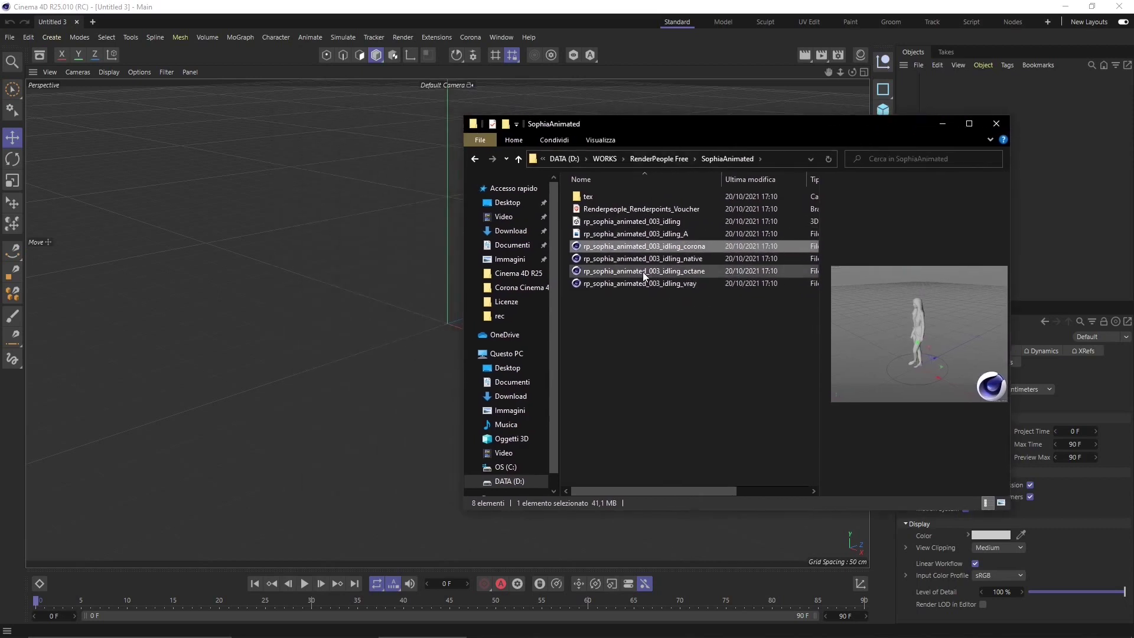
drag(665, 247, 370, 293)
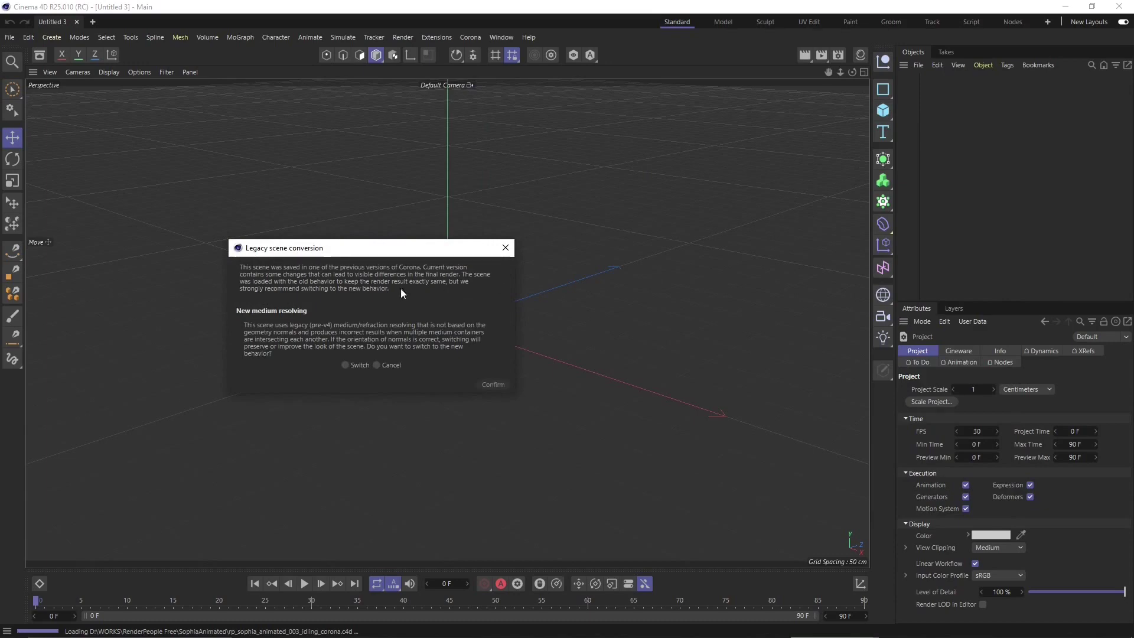
Switch the legacy scene to the new medium resolving and confirm loading
drag(407, 250, 484, 231)
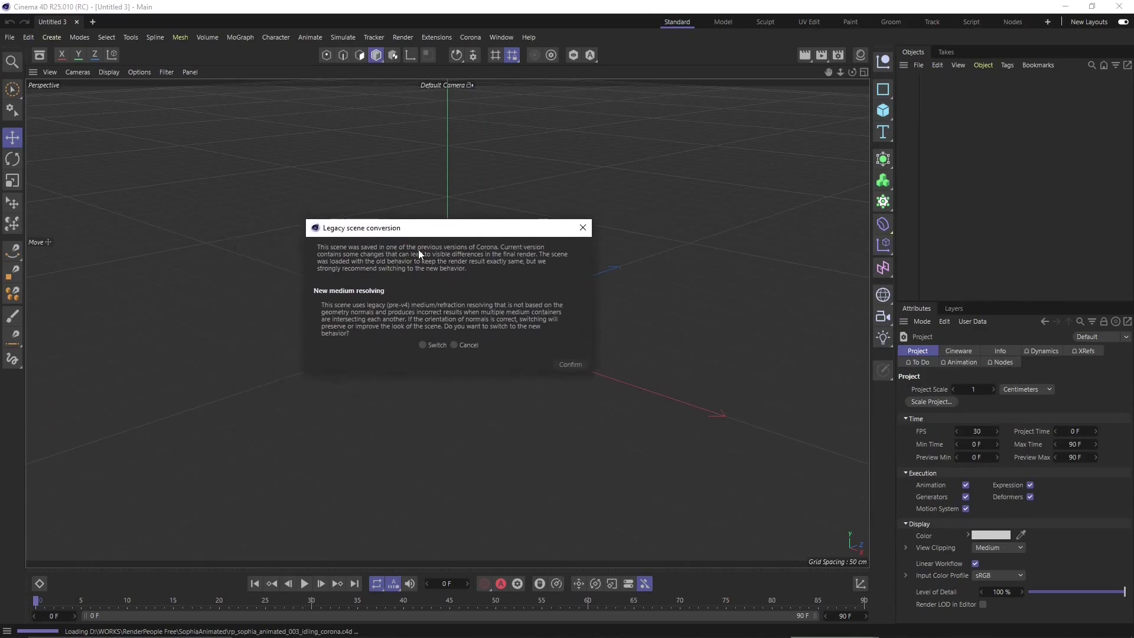
click(423, 345)
click(570, 364)
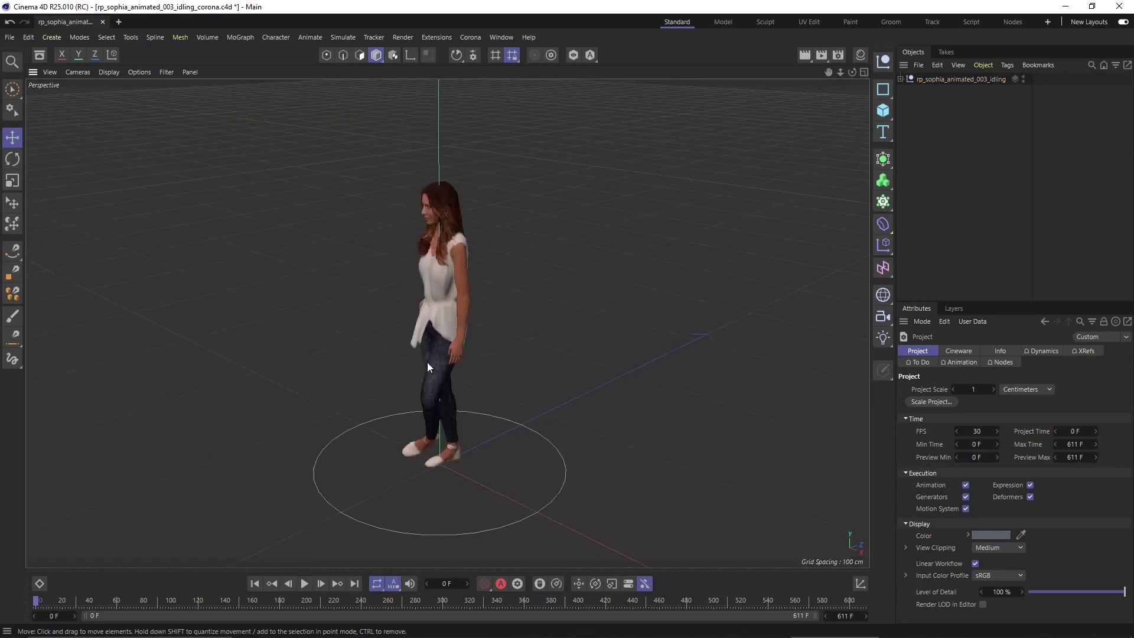
Play the idle animation, stop it, scrub to frame 550, and switch to four views
alt+drag(395, 367, 468, 367)
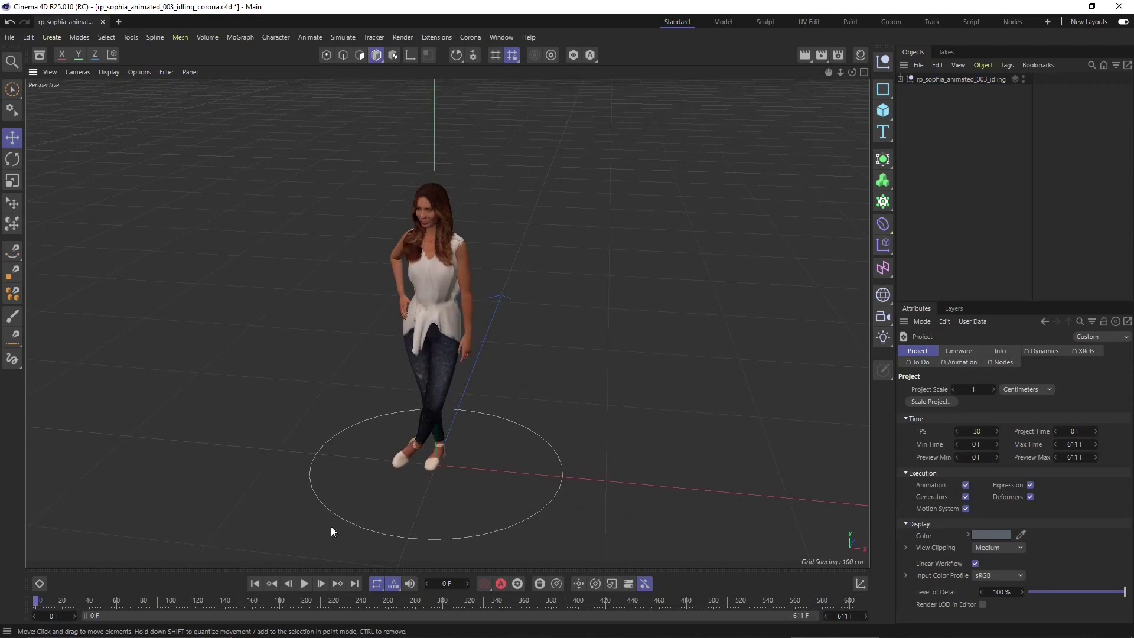
click(304, 583)
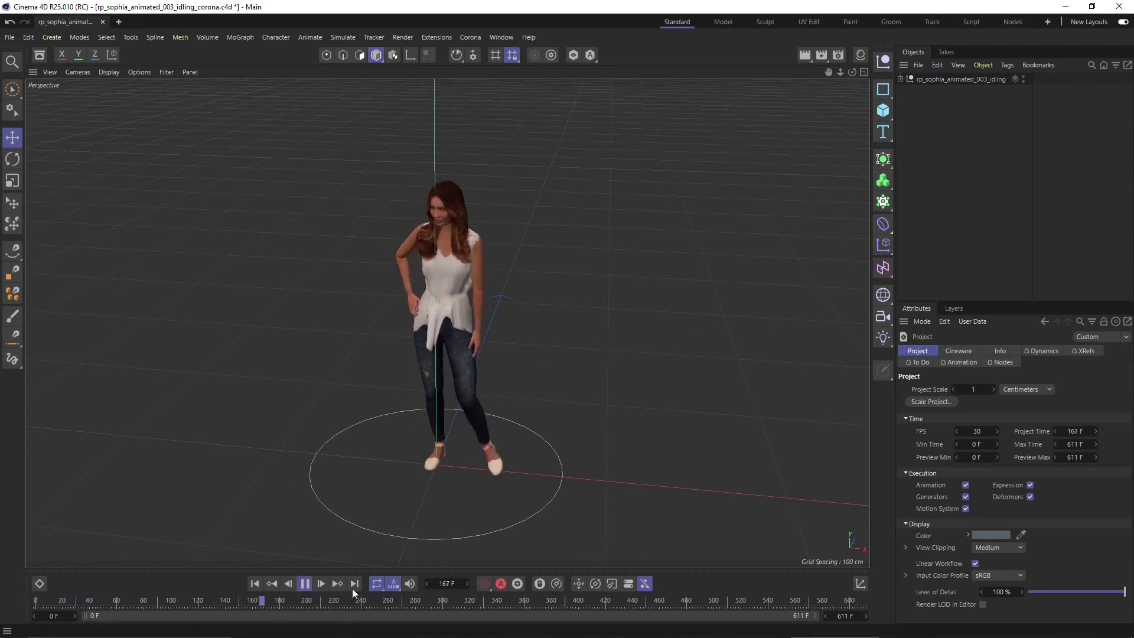
click(304, 583)
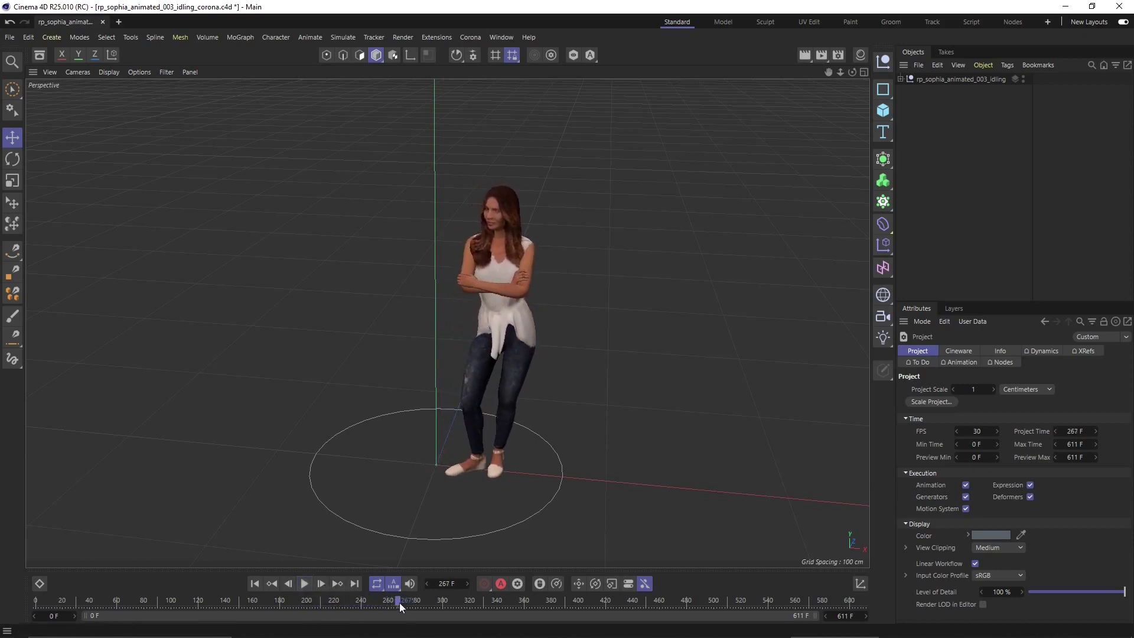
drag(399, 602, 780, 587)
middle_click(547, 239)
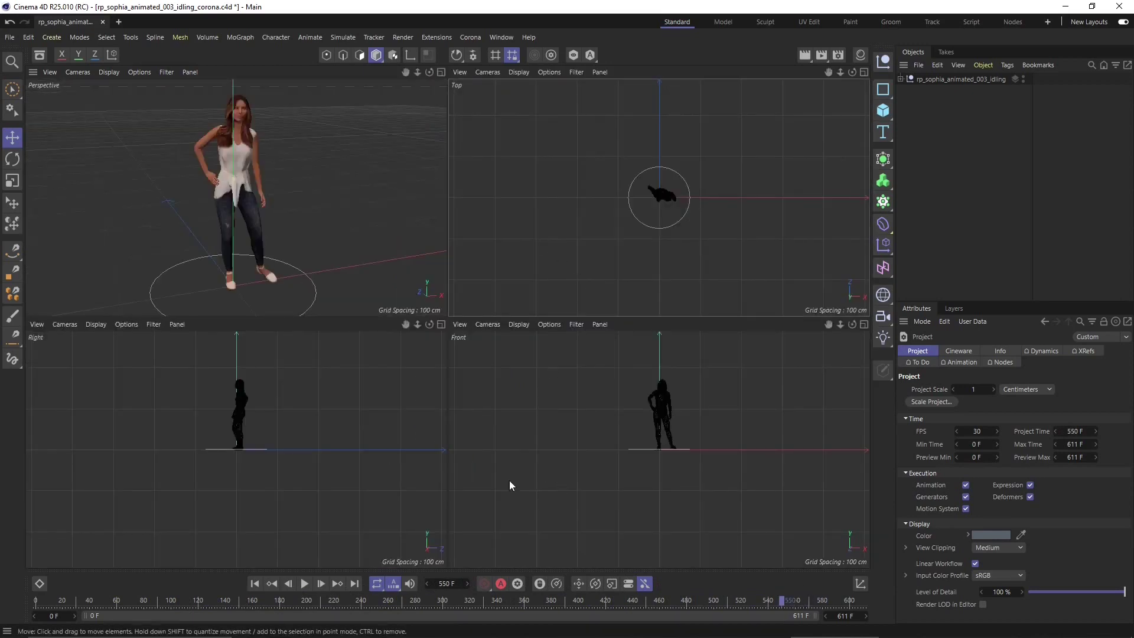
scroll(272, 437, up, 4)
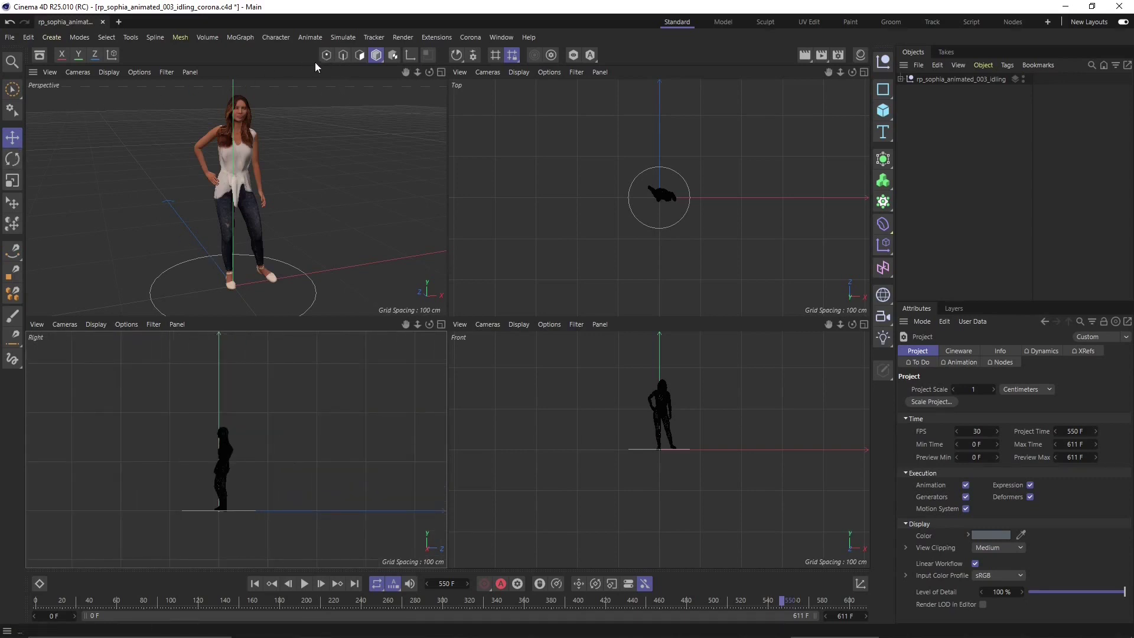
Add a Rectangle spline primitive to the scene
click(29, 36)
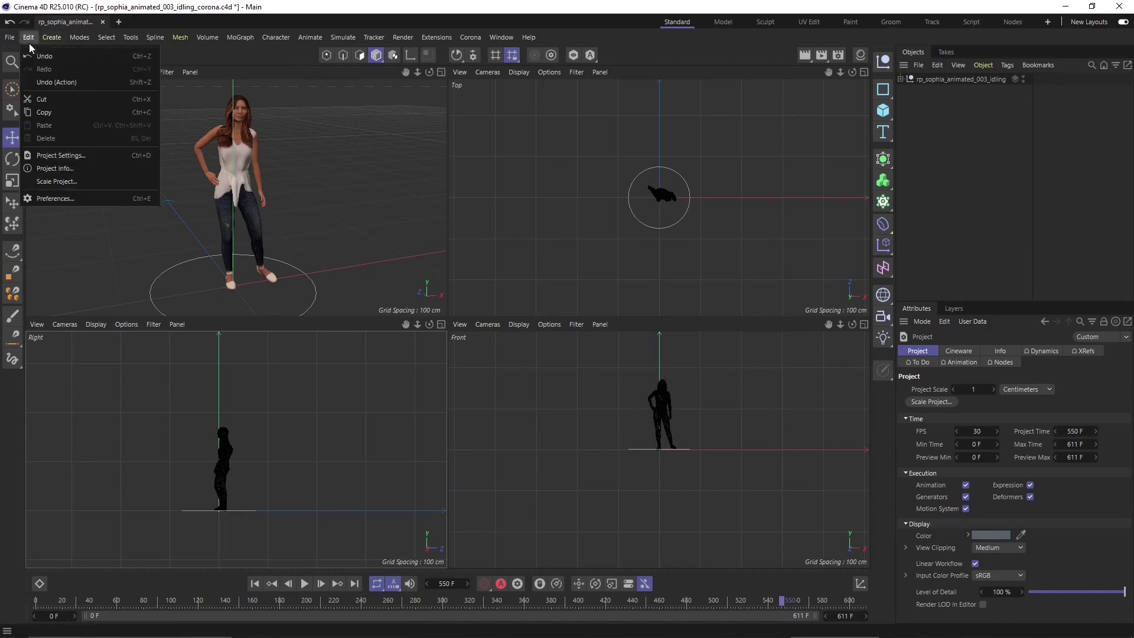
mouse_move(52, 39)
mouse_move(68, 85)
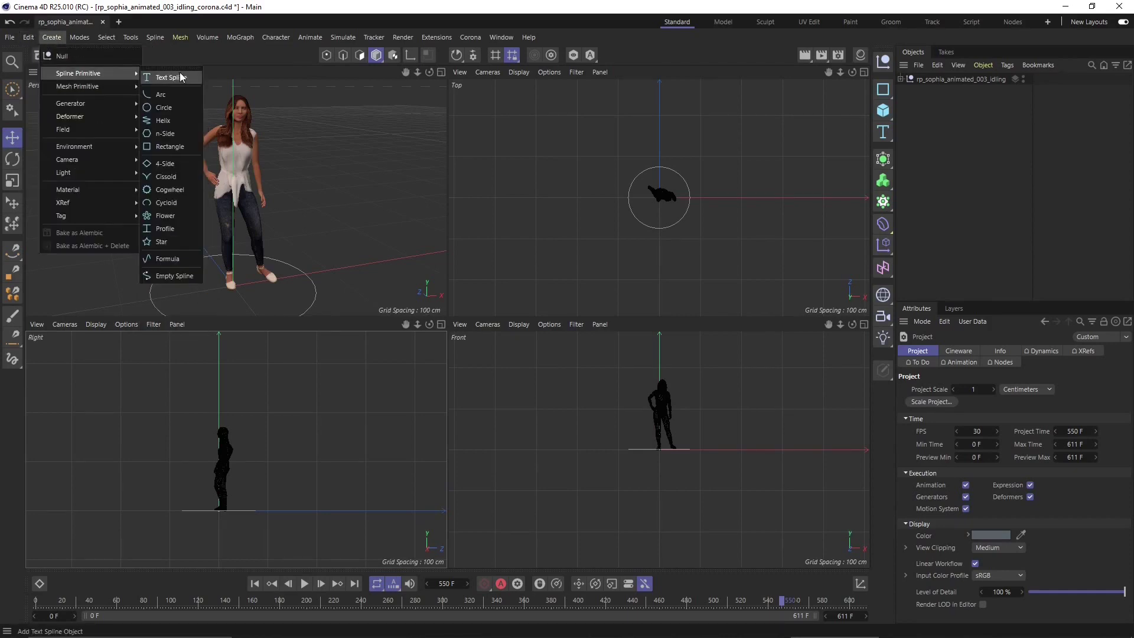
click(186, 148)
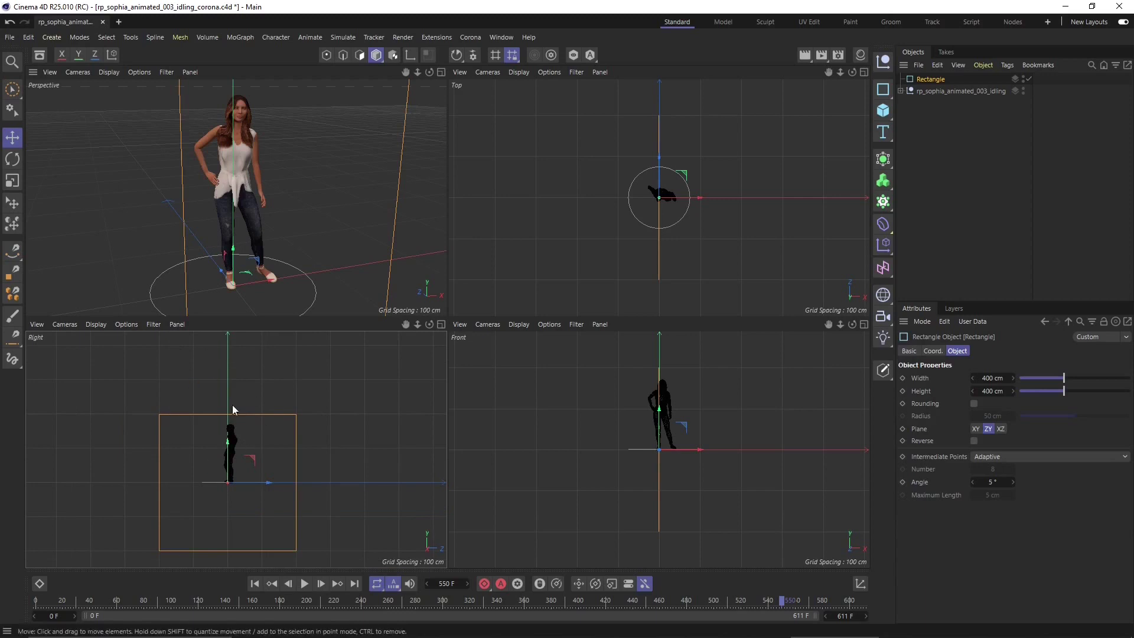
Raise the rectangle until its bottom edge meets her feet and widen it to 545 cm
drag(224, 462, 232, 395)
scroll(236, 456, up, 1)
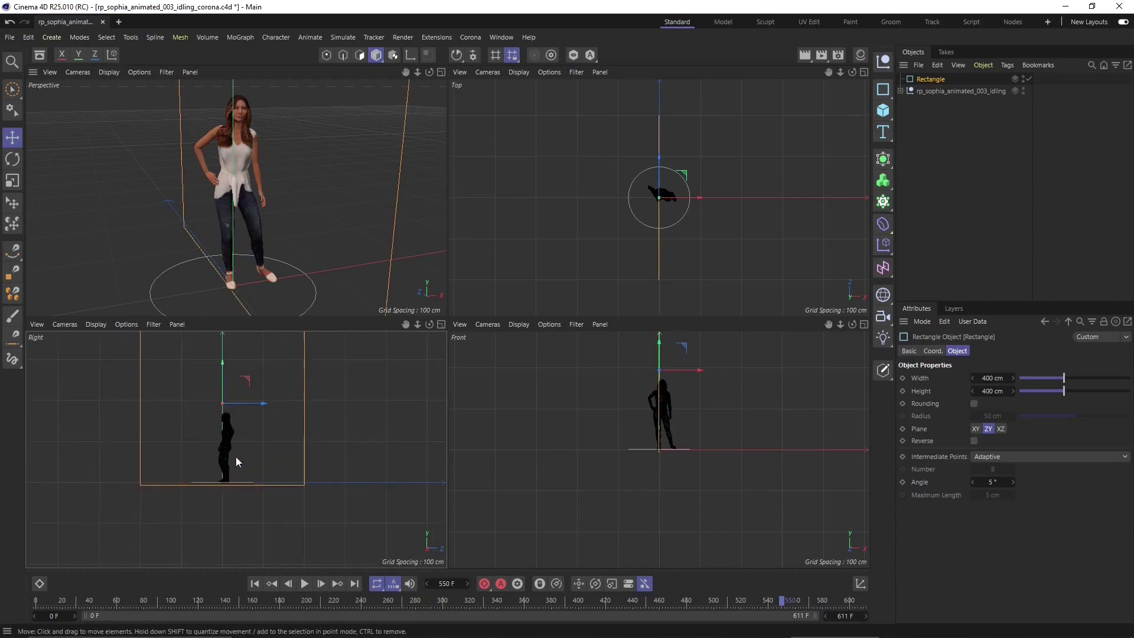
scroll(235, 456, up, 4)
drag(217, 371, 222, 371)
scroll(238, 519, up, 3)
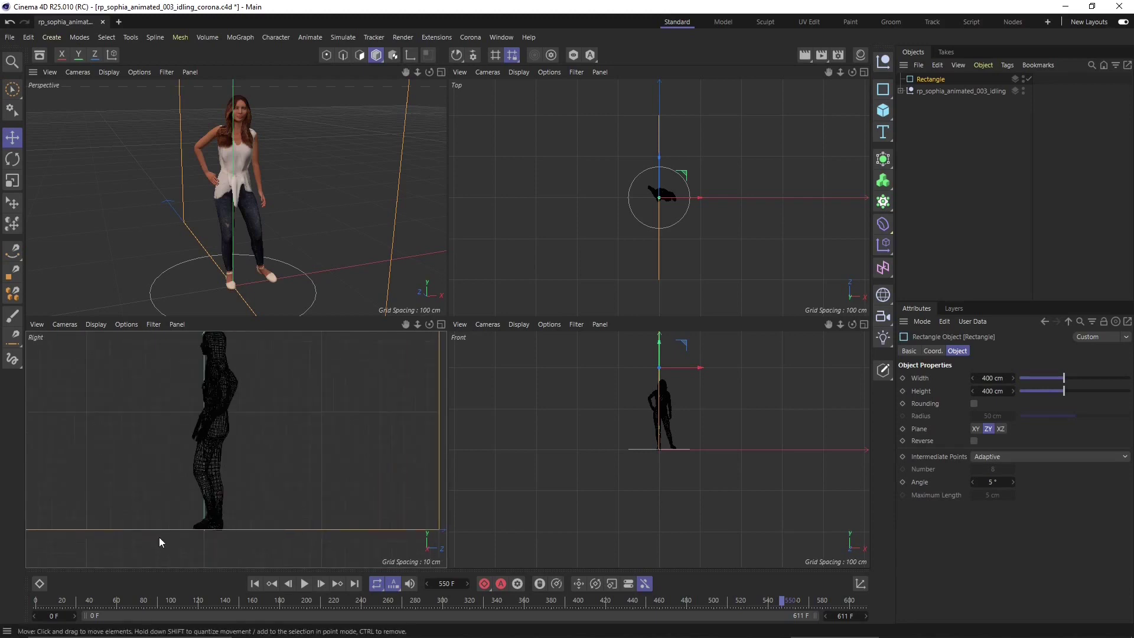
scroll(194, 526, up, 5)
scroll(281, 536, down, 9)
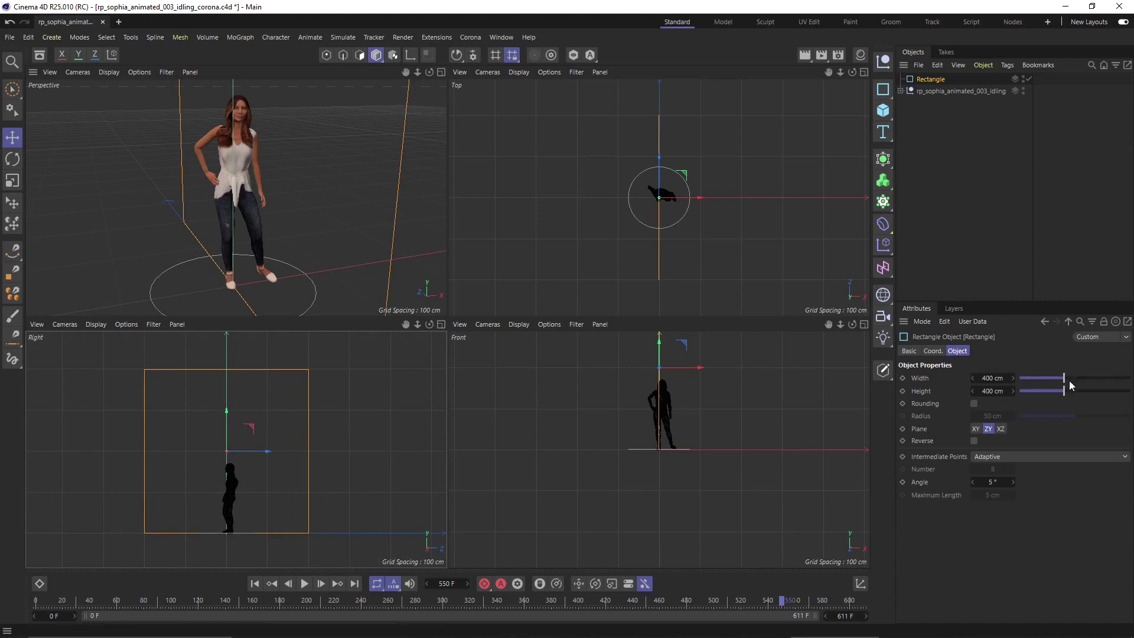
drag(1069, 381, 1080, 381)
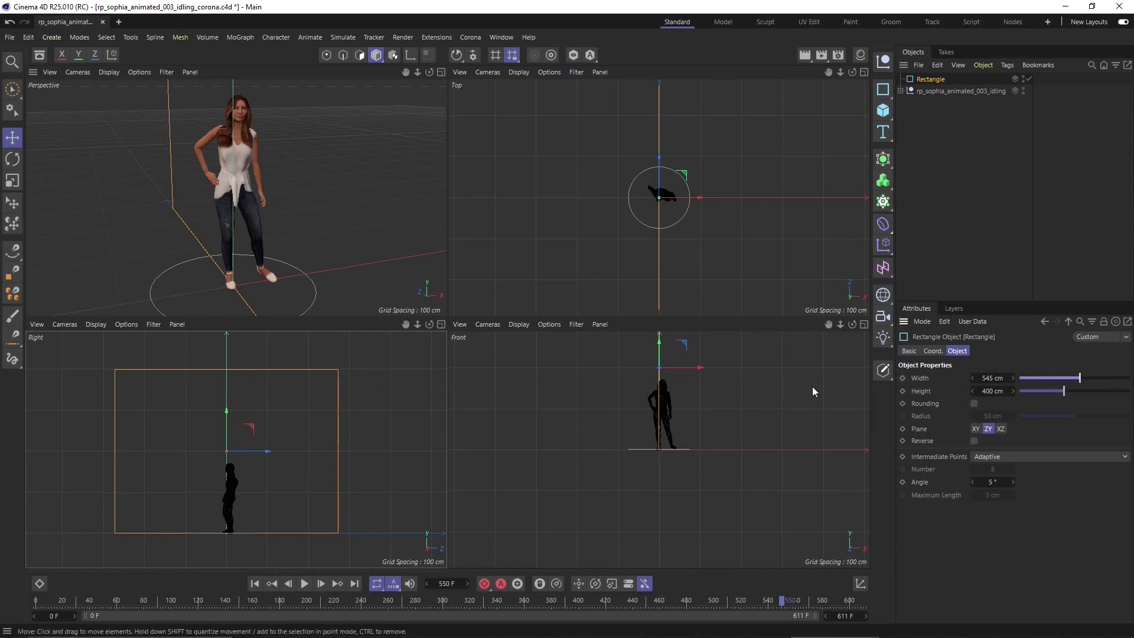
right_click(324, 371)
Make the rectangle an editable spline and switch to Points mode
click(373, 307)
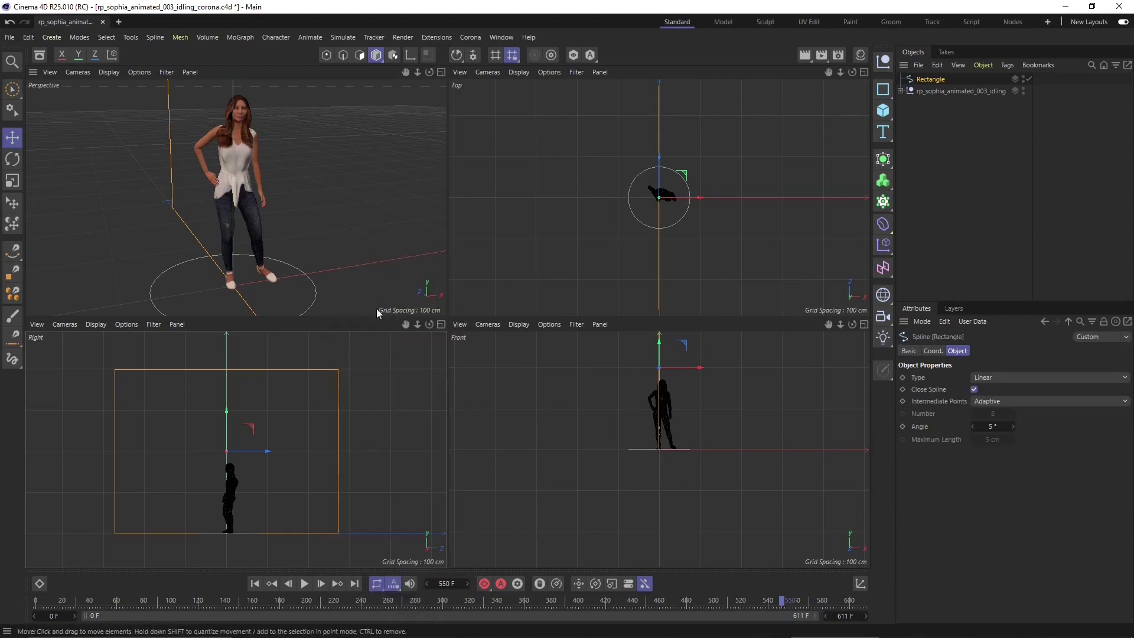
click(343, 55)
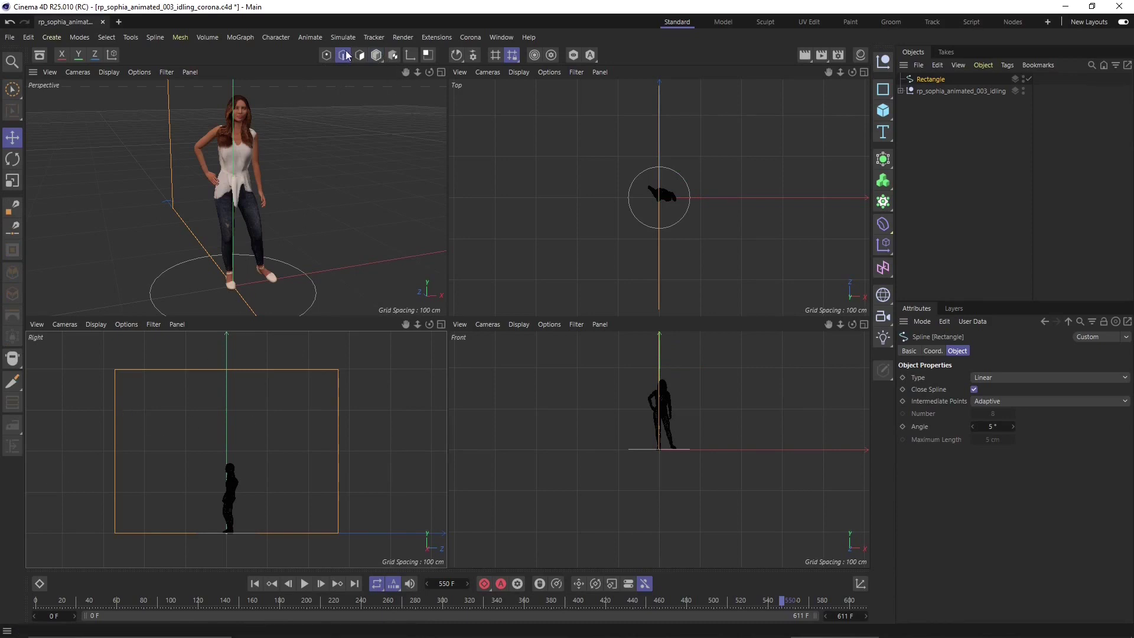
click(376, 55)
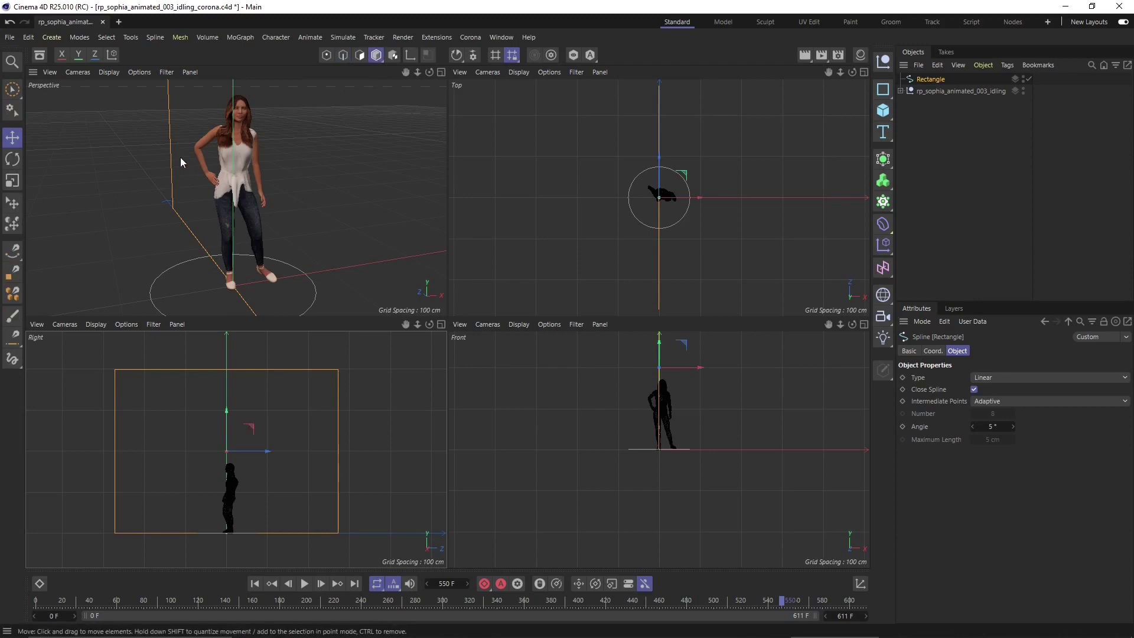
click(344, 55)
click(326, 55)
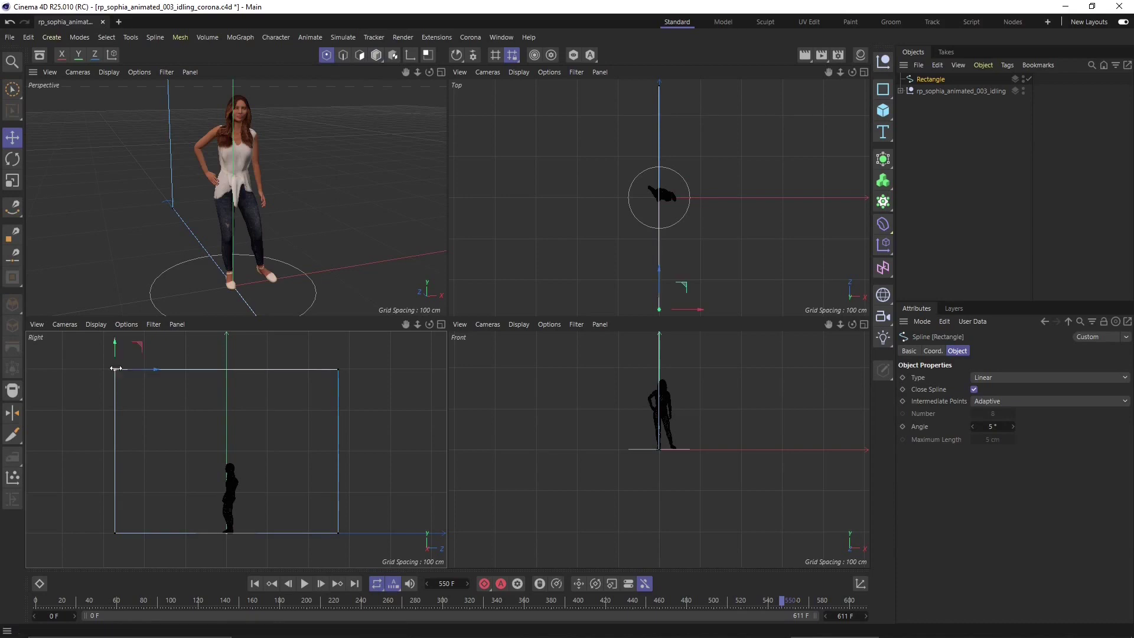
click(114, 369)
key(Delete)
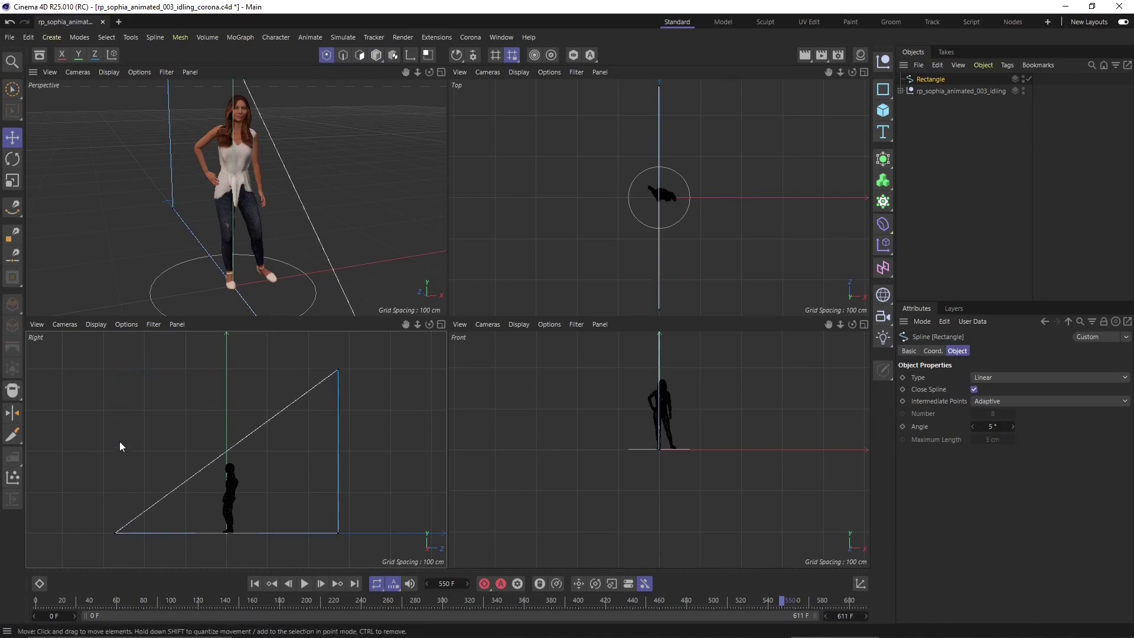
key(ctrl+z)
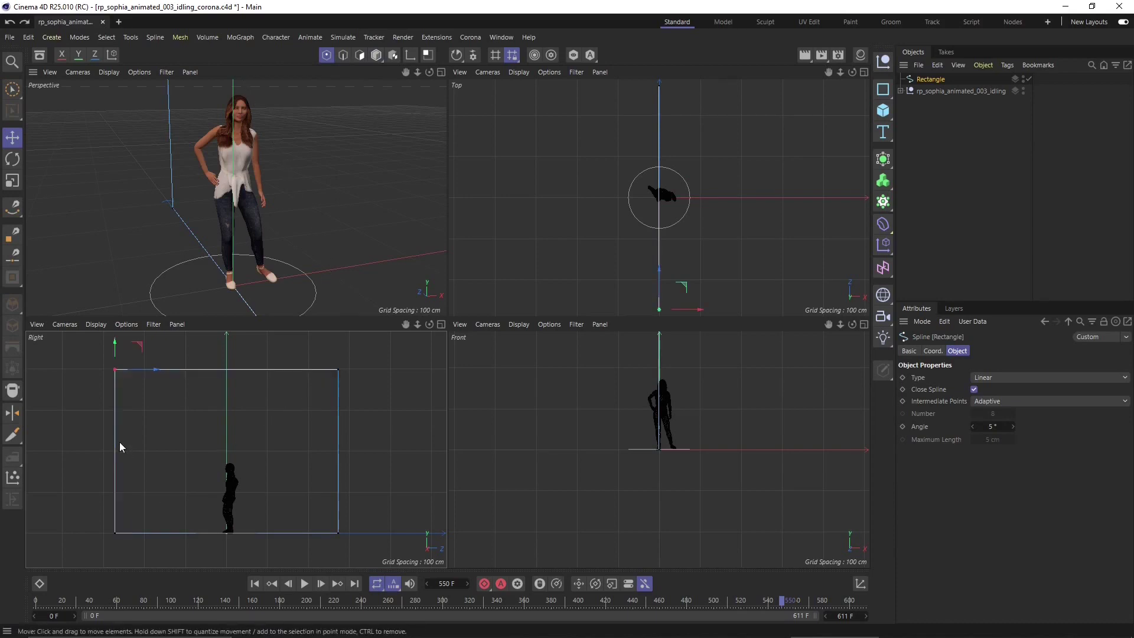
Uncheck Close Spline, delete the top-right point, and return to Model mode
click(971, 390)
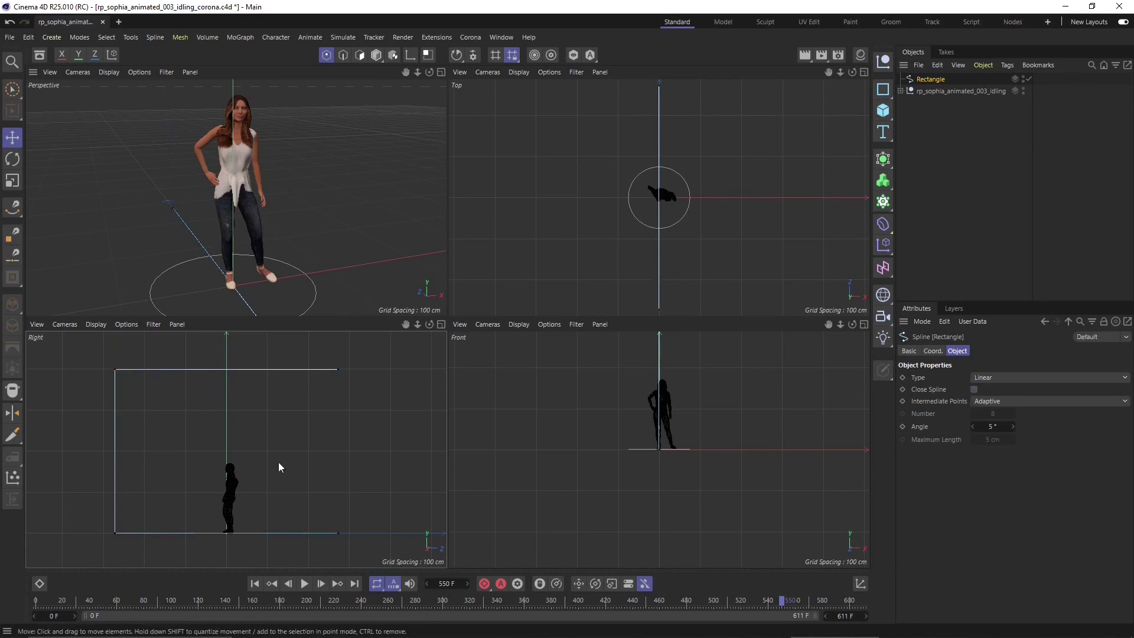
click(337, 370)
key(Delete)
click(12, 89)
click(76, 127)
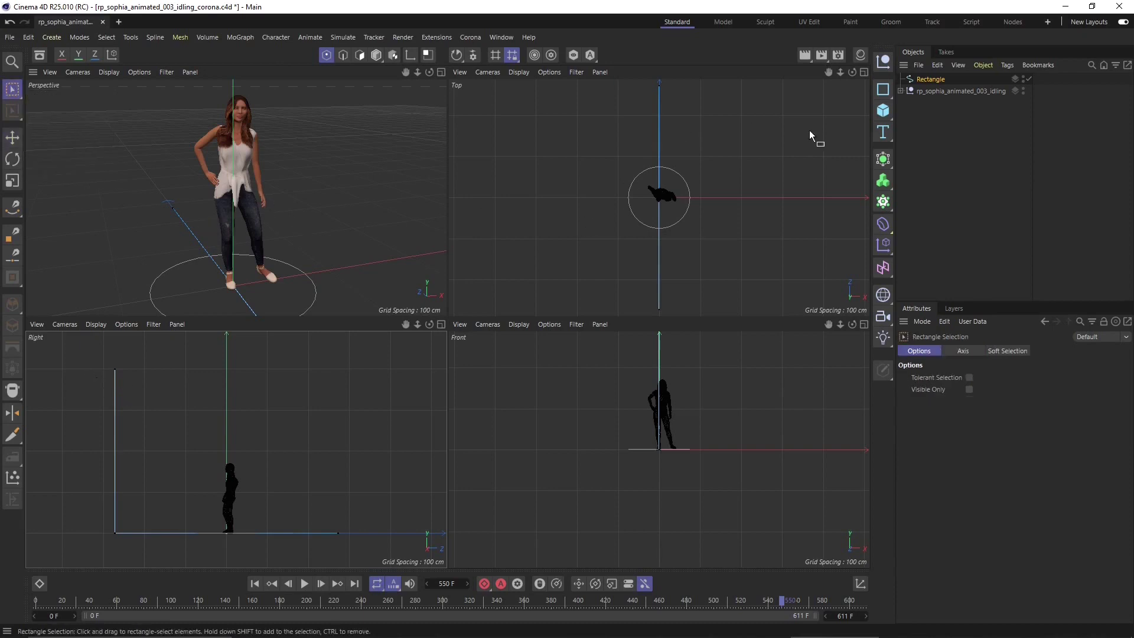
click(929, 81)
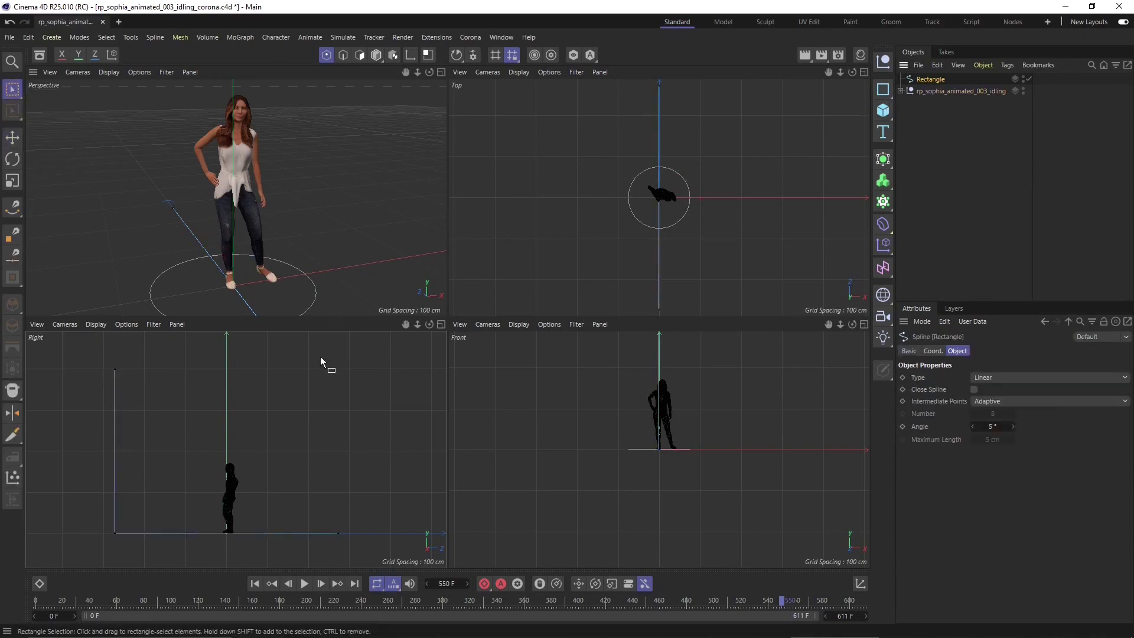
click(376, 55)
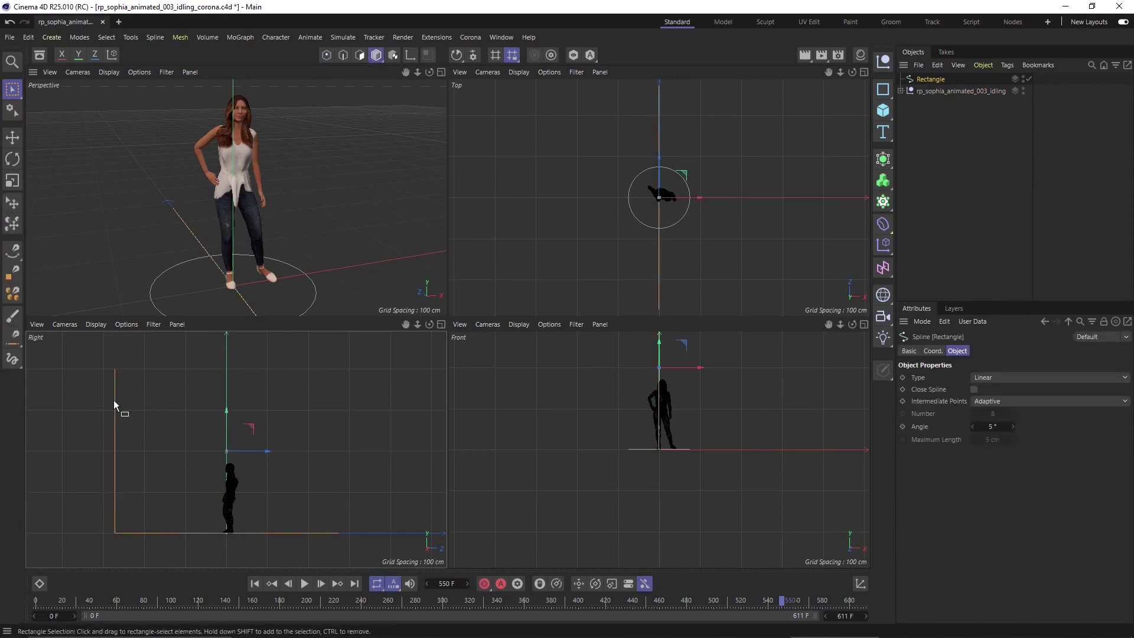
click(13, 158)
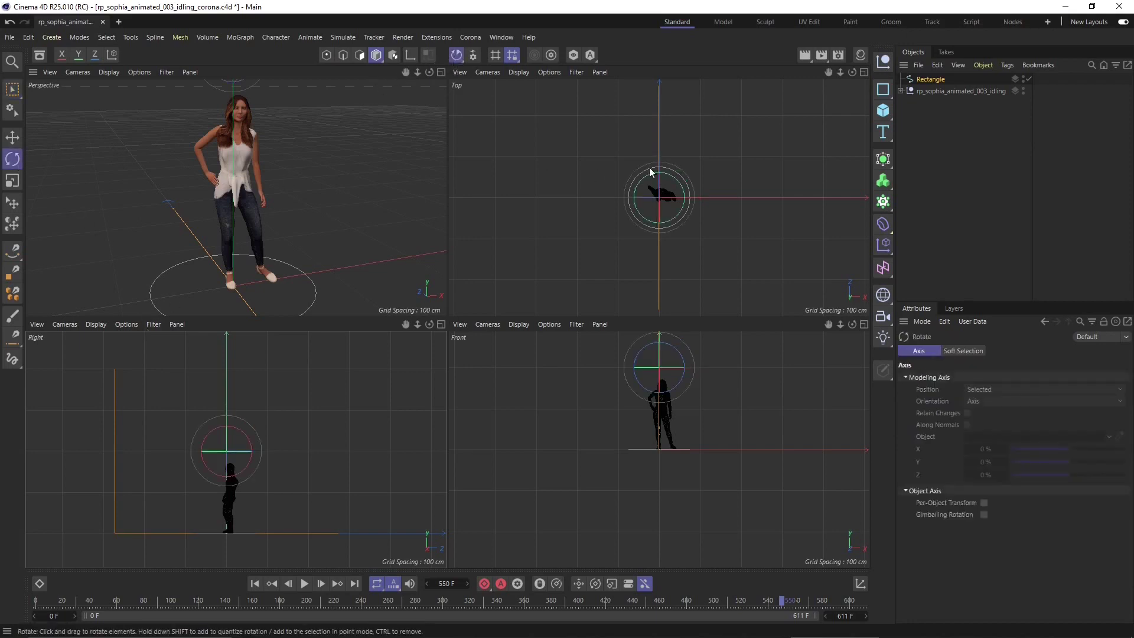
Flip the Rectangle spline to face the other way and frame it in the side view
drag(668, 175, 633, 248)
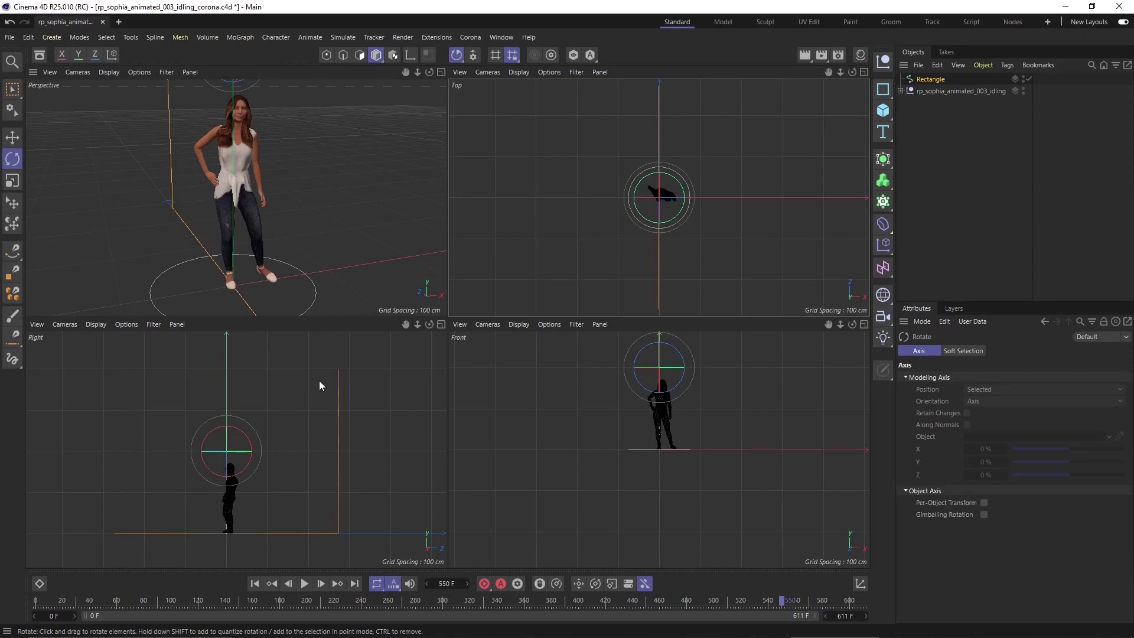
click(268, 359)
scroll(292, 459, up, 2)
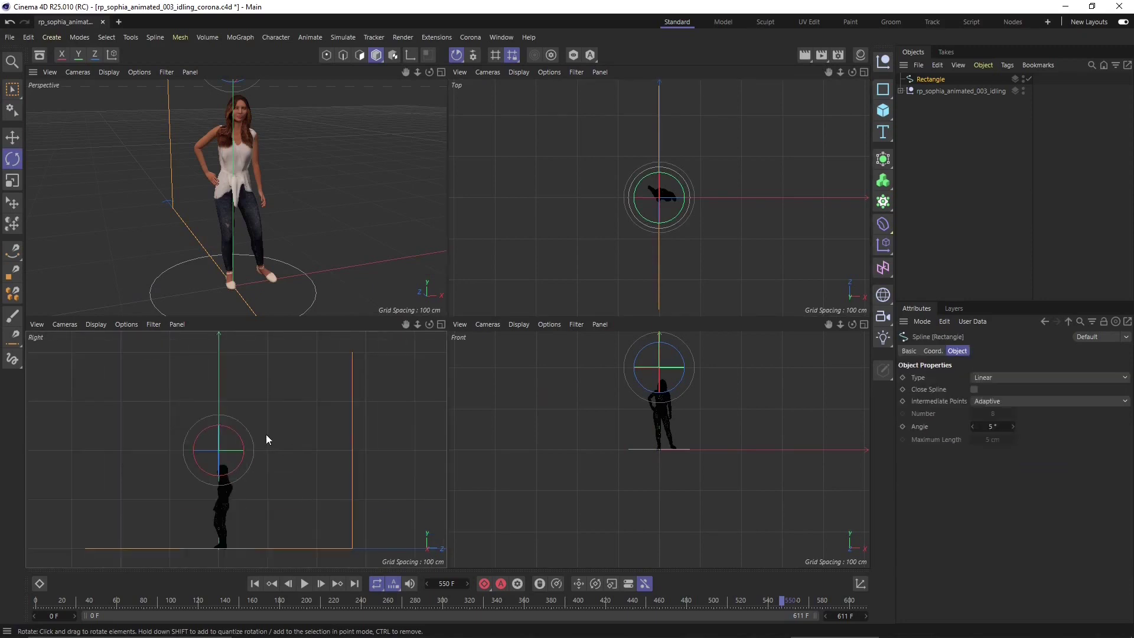
alt+middle_drag(266, 434, 240, 363)
scroll(330, 509, up, 2)
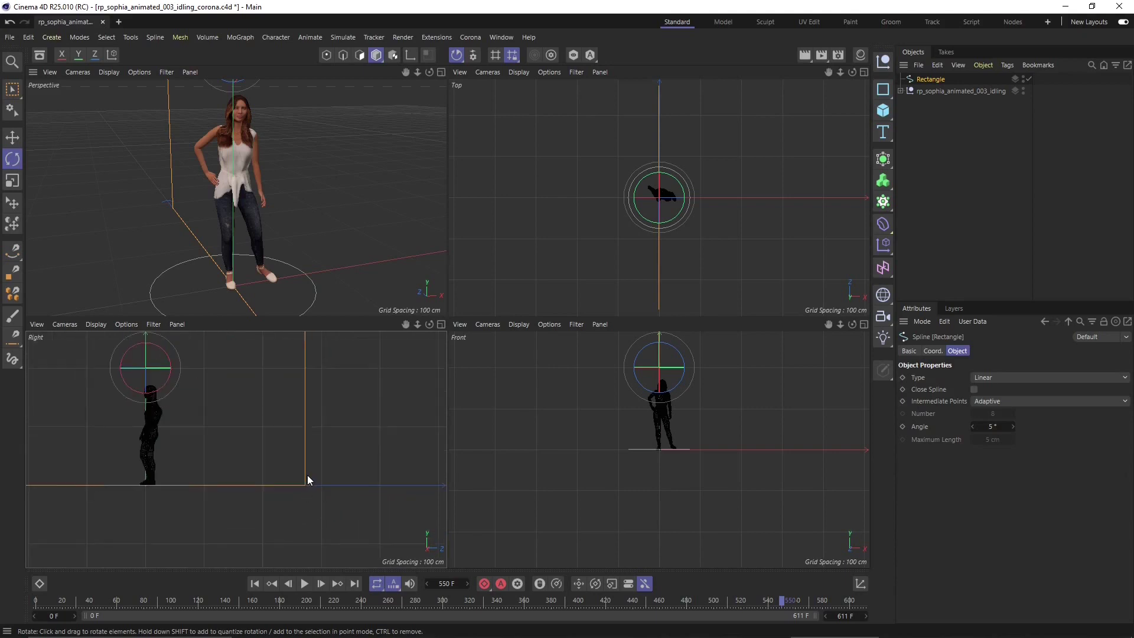
Switch to point editing and marquee-select the spline's corner point in the Right view
click(326, 55)
scroll(306, 486, up, 2)
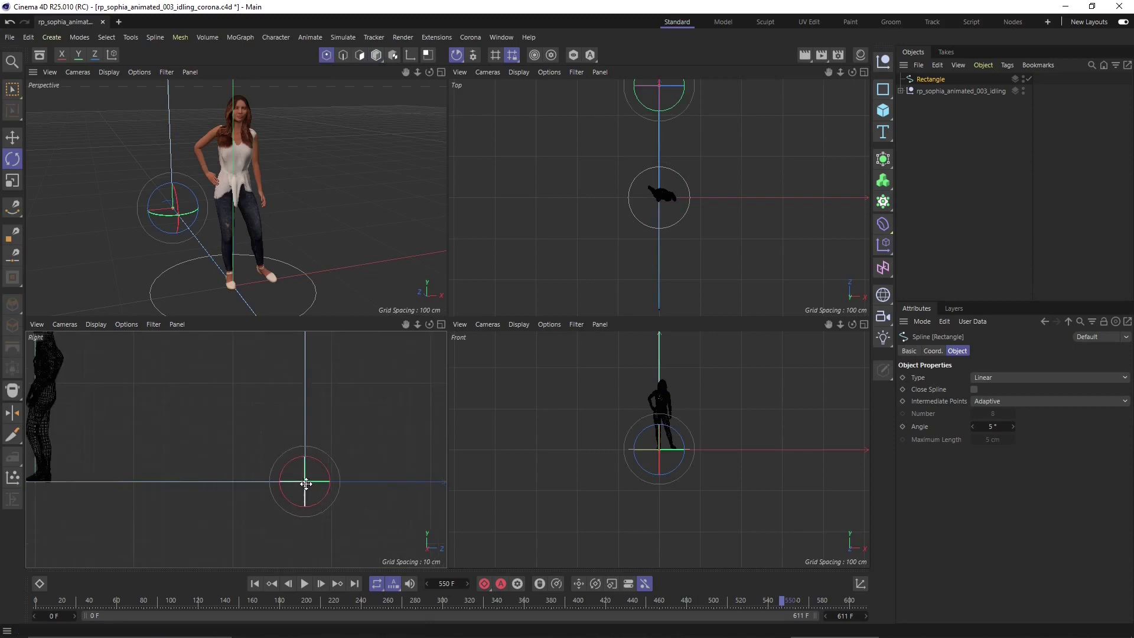
right_click(306, 480)
click(304, 497)
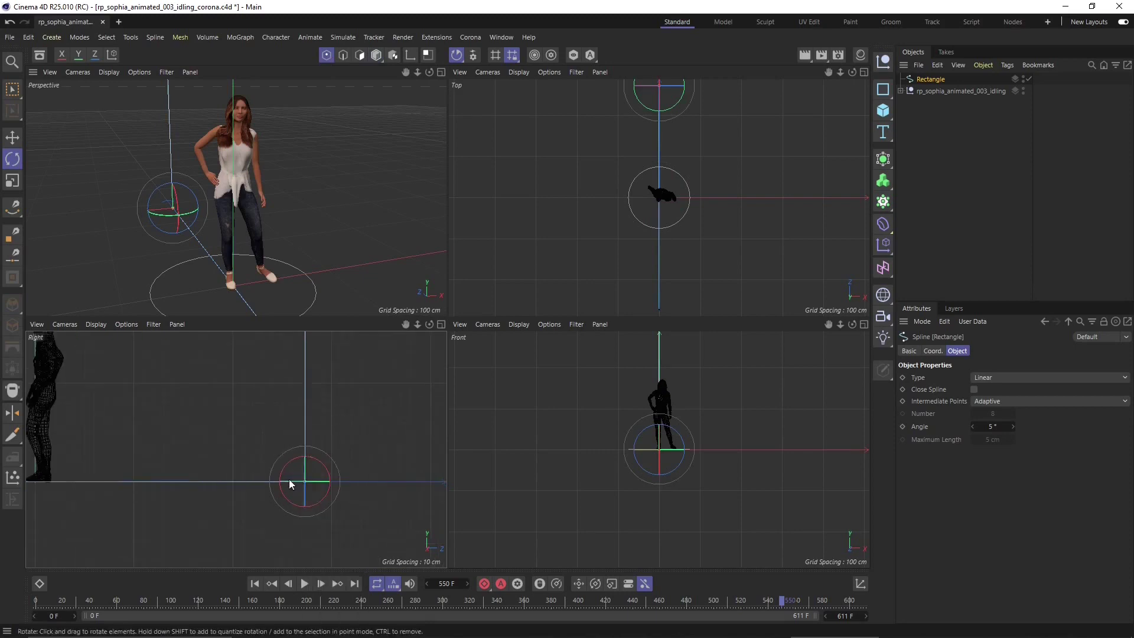
key(0)
drag(261, 445, 353, 502)
right_click(306, 482)
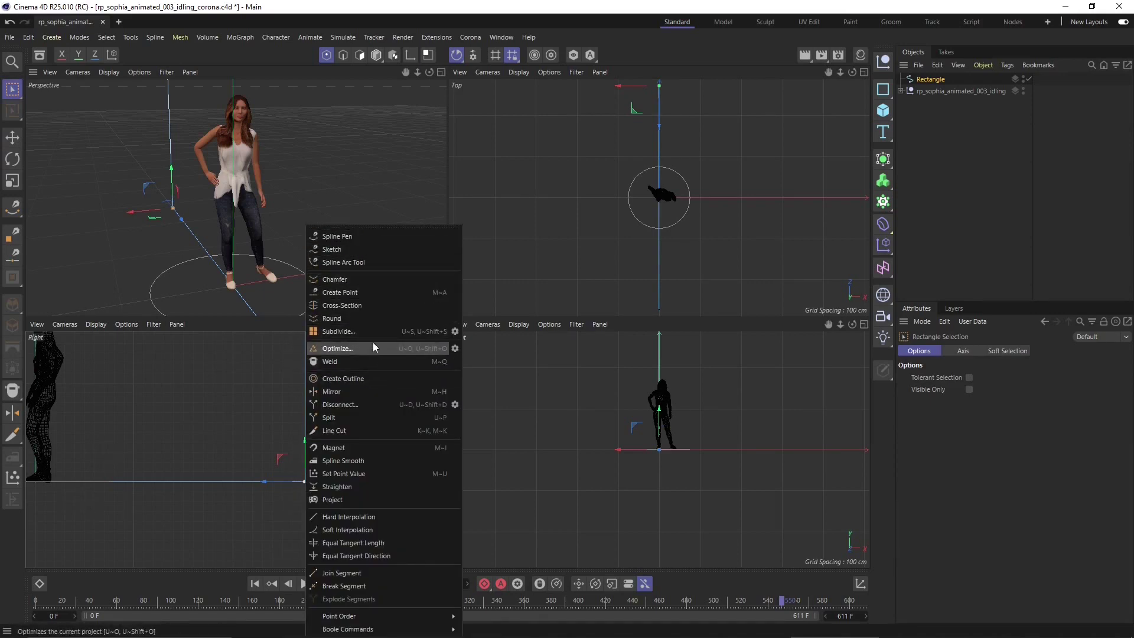
Chamfer the selected corner point into a curve with an 81 cm radius
click(339, 280)
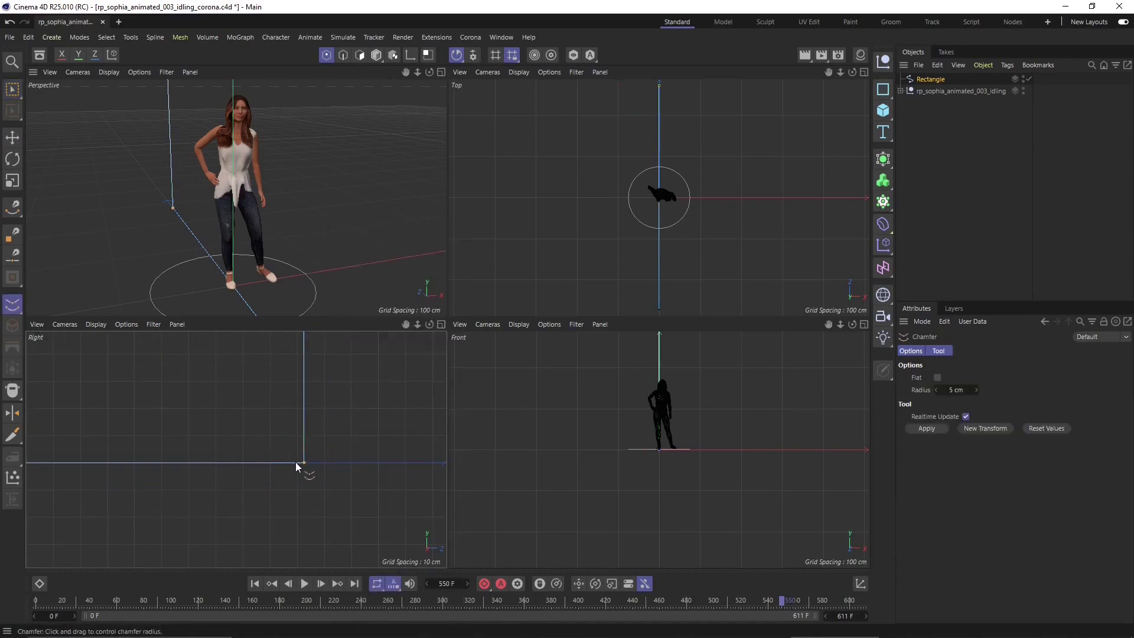
drag(297, 466, 1063, 451)
drag(977, 390, 963, 426)
scroll(312, 478, down, 6)
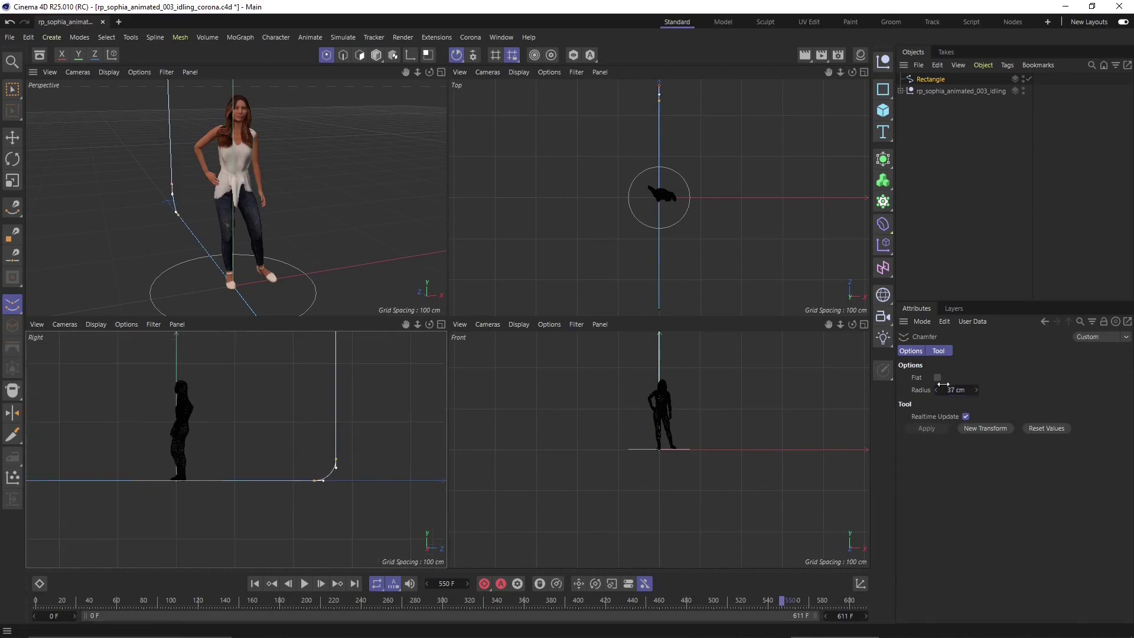
drag(968, 391, 985, 401)
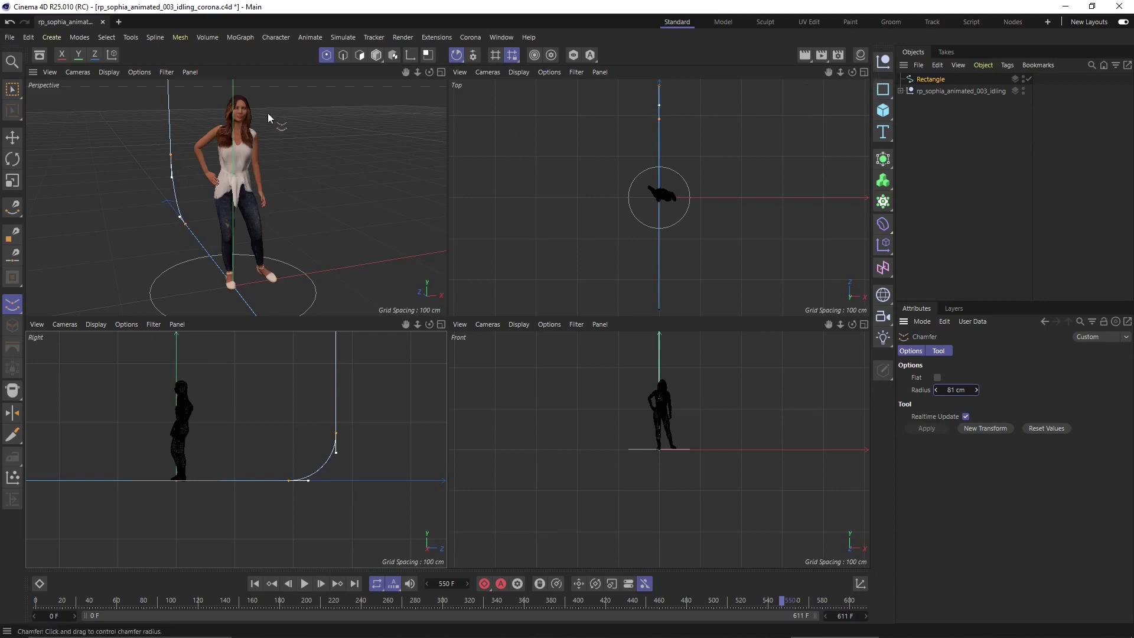
Return to Model mode and select the Rectangle spline
click(12, 89)
click(377, 55)
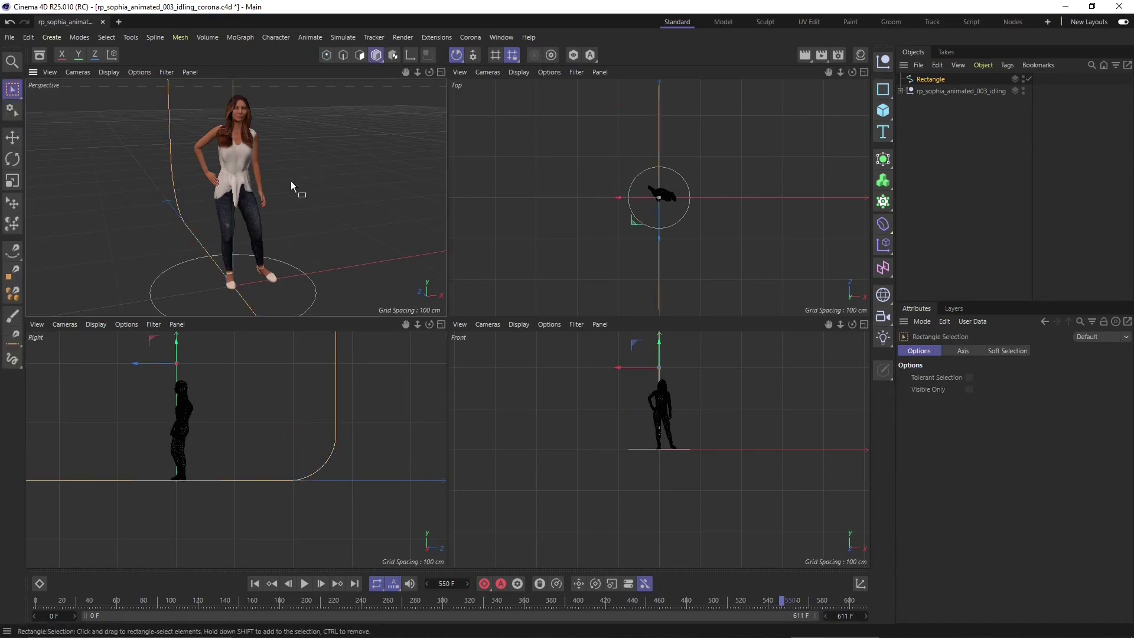
click(171, 153)
click(52, 38)
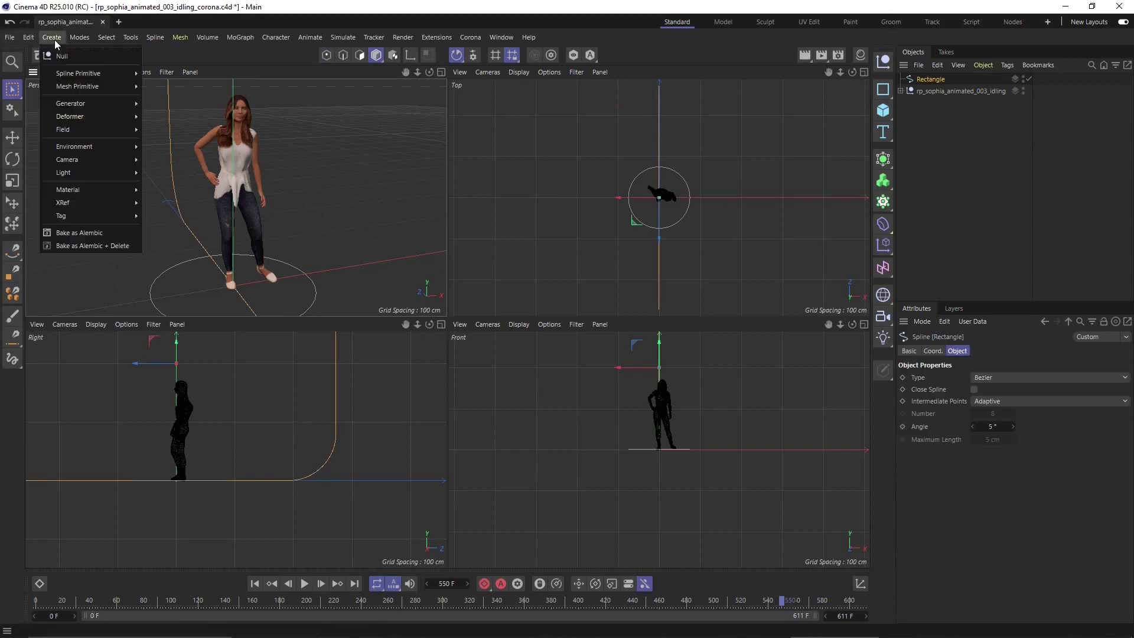
Add an Extrude generator with the Rectangle spline parented under it
mouse_move(75, 104)
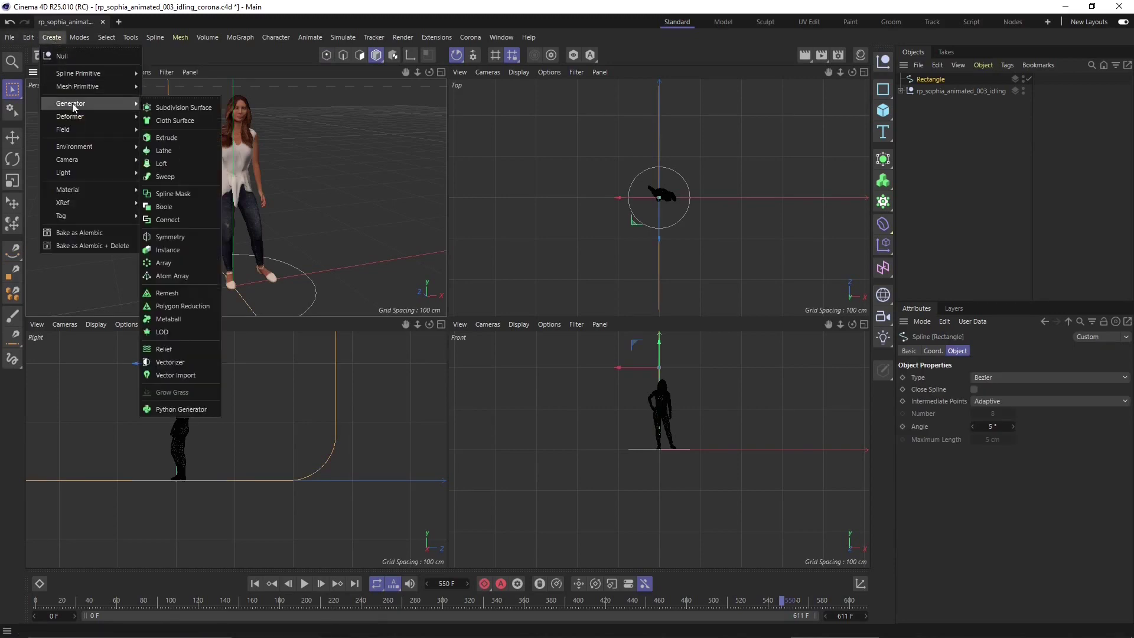
click(166, 138)
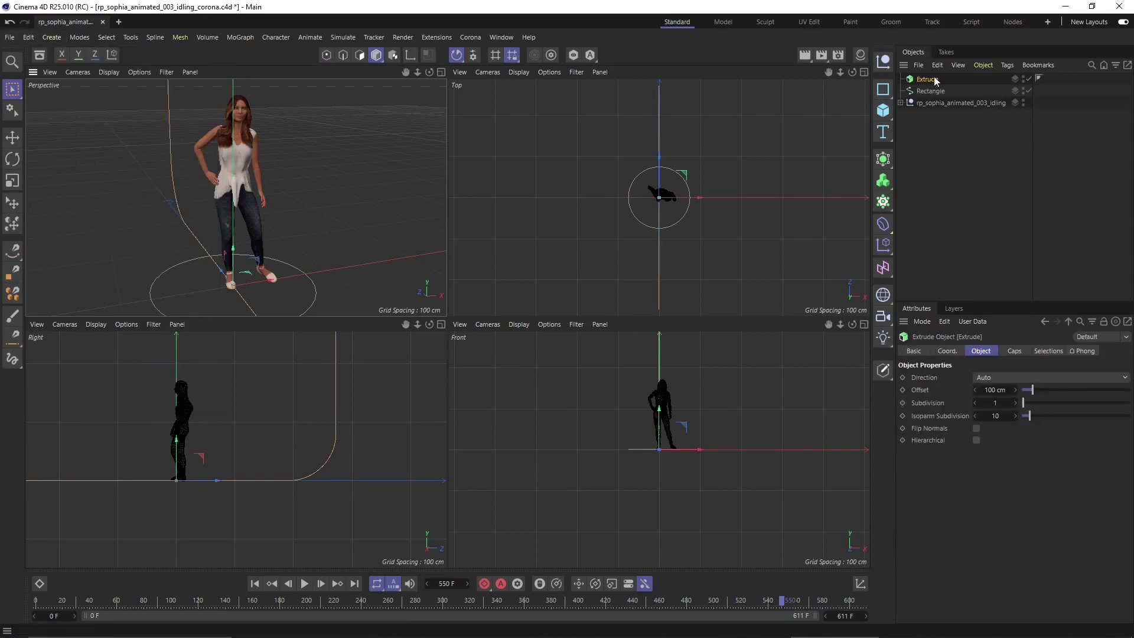
drag(935, 94, 933, 83)
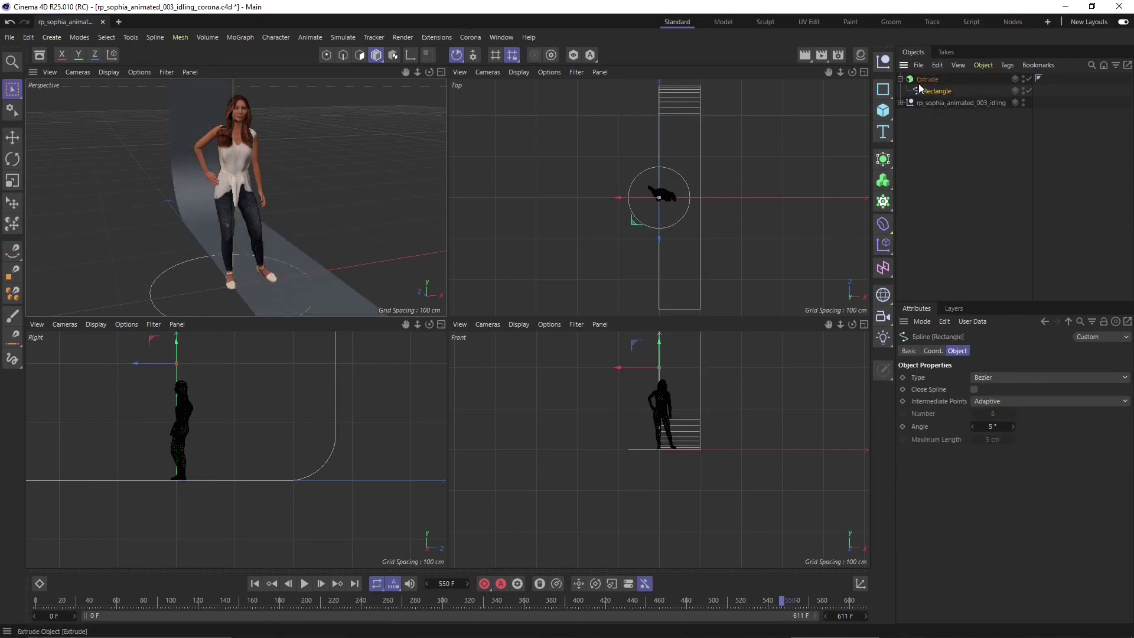
click(920, 84)
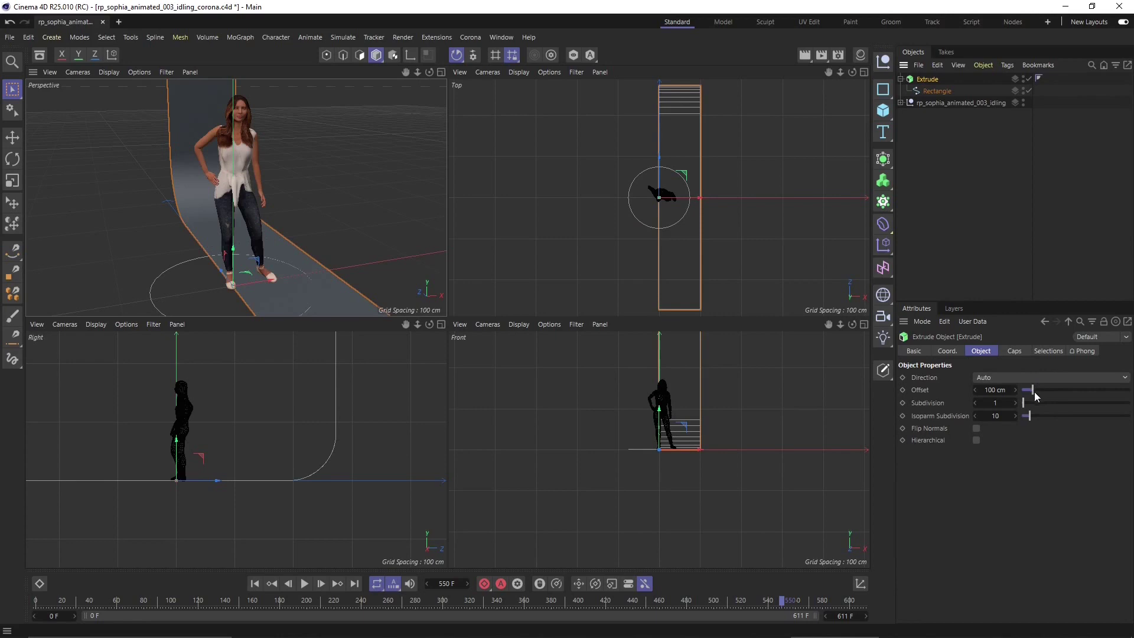
Set the Extrude Offset to 1000 cm and slide it along X to center on the character
drag(1034, 397, 1123, 412)
scroll(676, 211, down, 2)
middle_drag(676, 211, 608, 201)
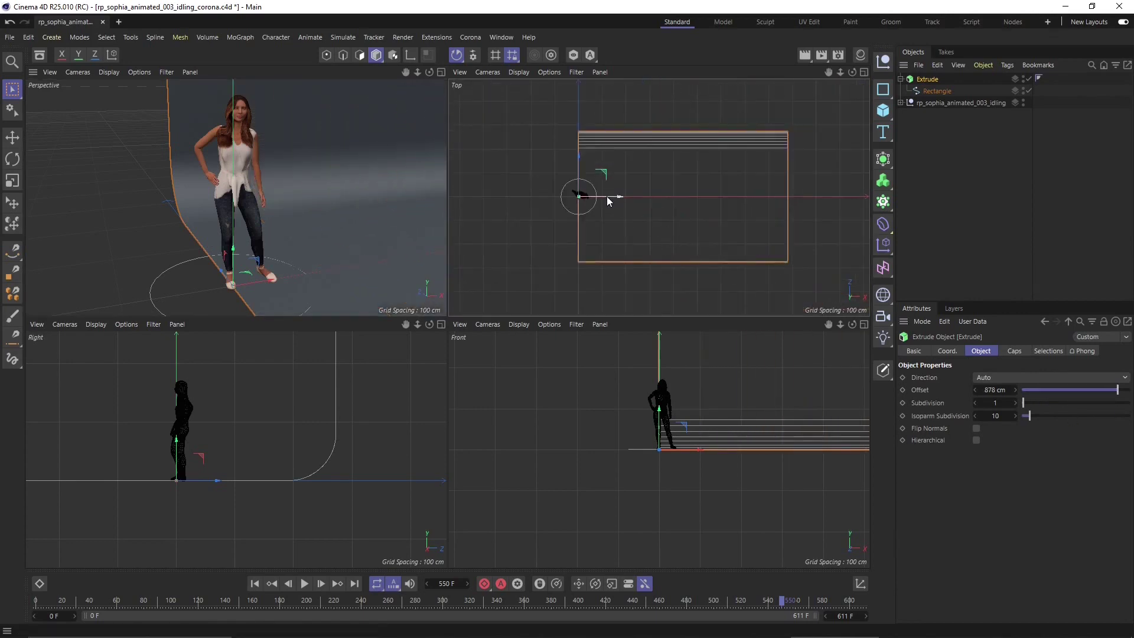
drag(608, 201, 476, 201)
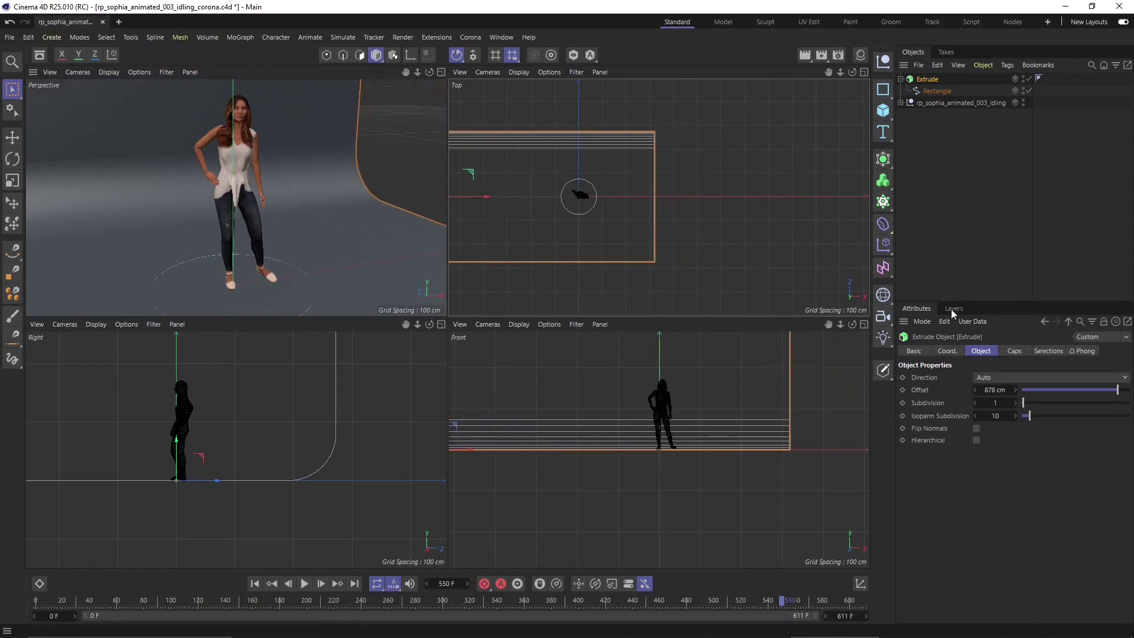
drag(1041, 389, 1128, 390)
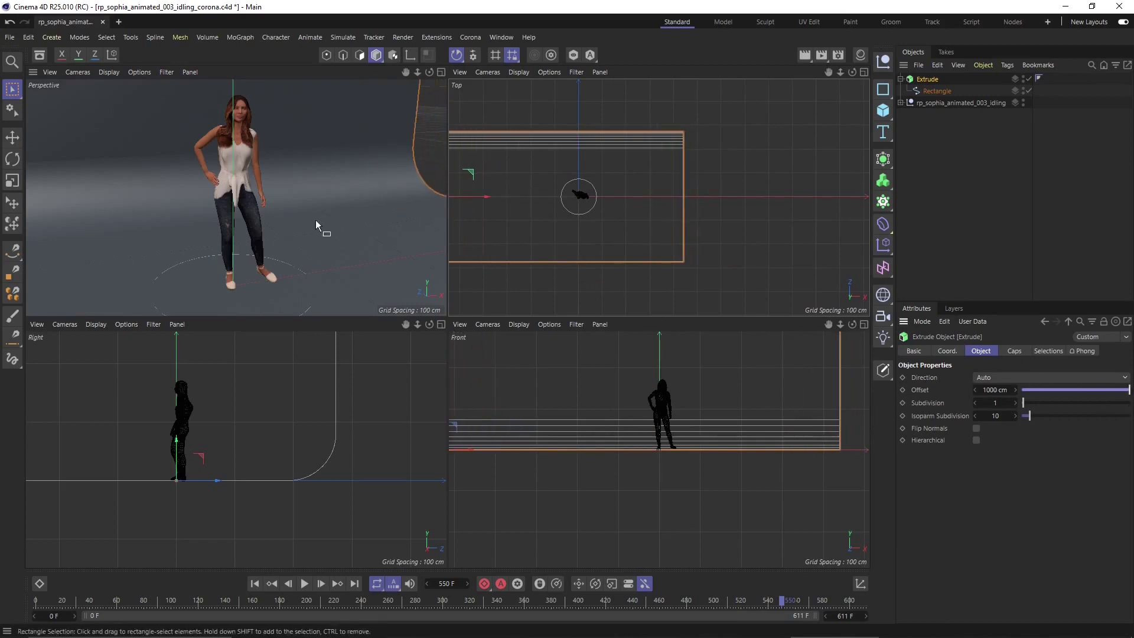
mouse_move(476, 193)
mouse_down()
mouse_move(504, 205)
mouse_move(490, 204)
mouse_up()
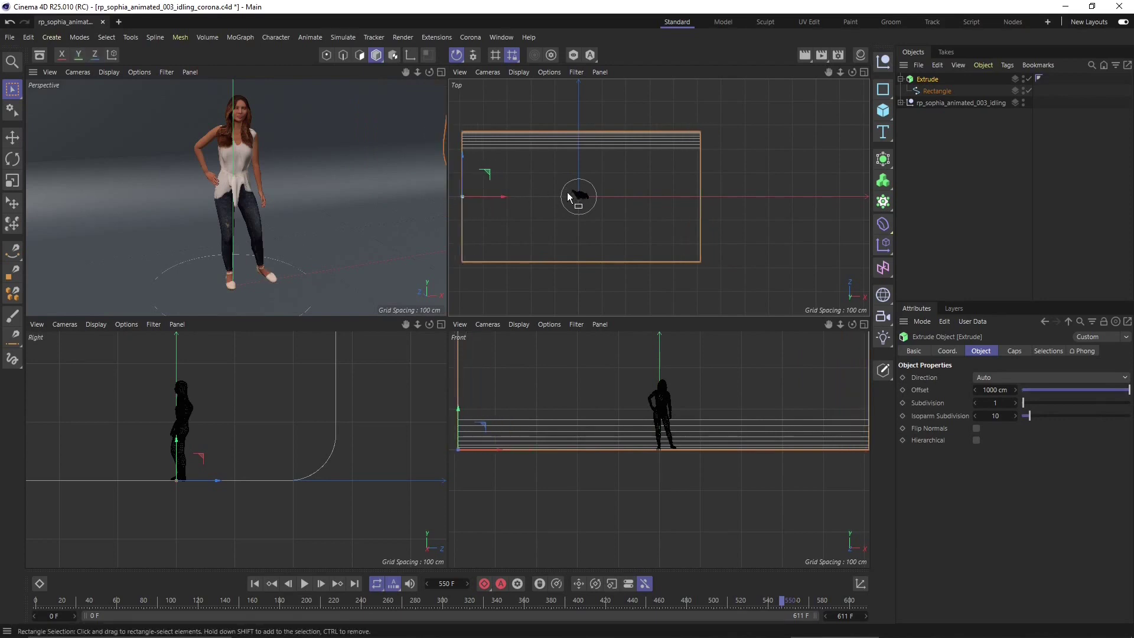
alt+drag(248, 170, 237, 177)
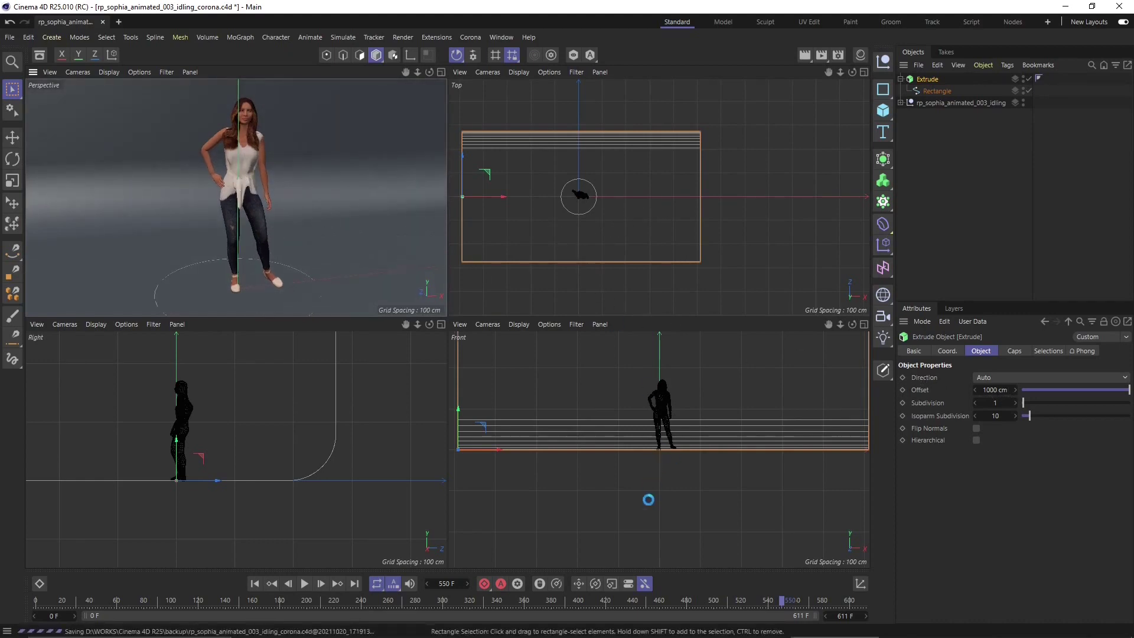
scroll(648, 496, down, 3)
scroll(650, 449, up, 10)
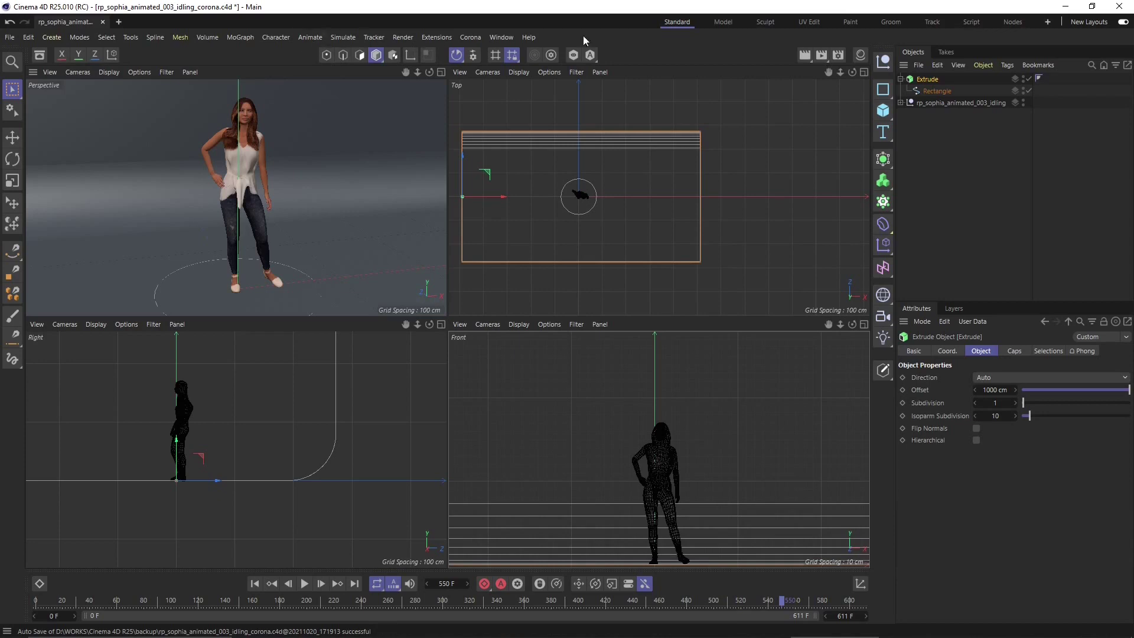
Add a Corona Light from the floating Corona palette and raise it to chest height
click(471, 38)
click(477, 48)
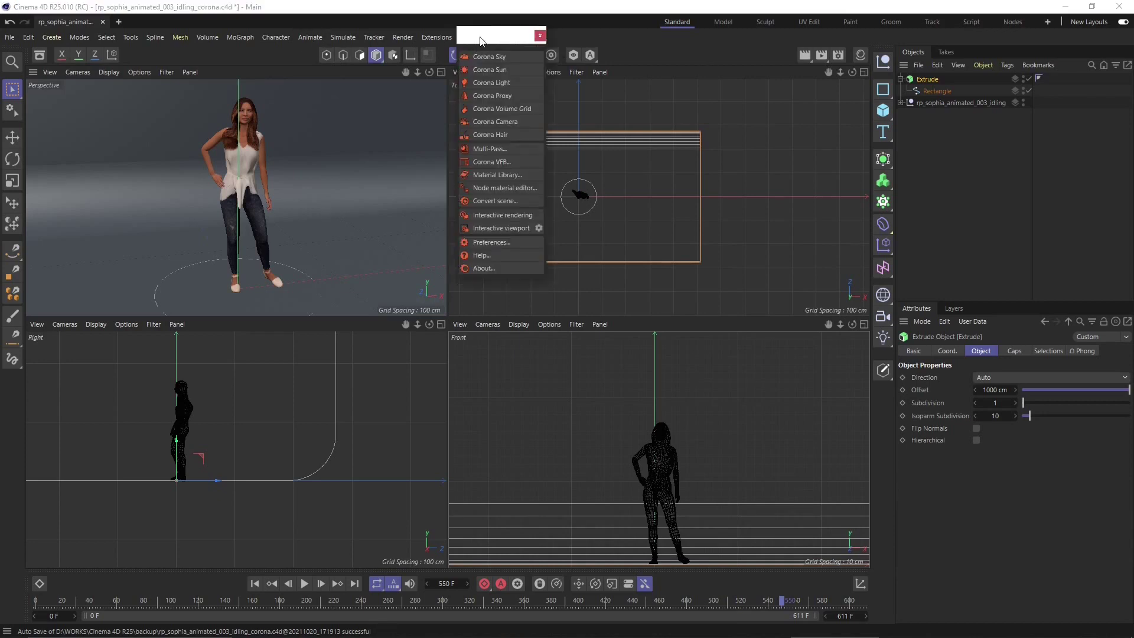
drag(477, 53, 60, 149)
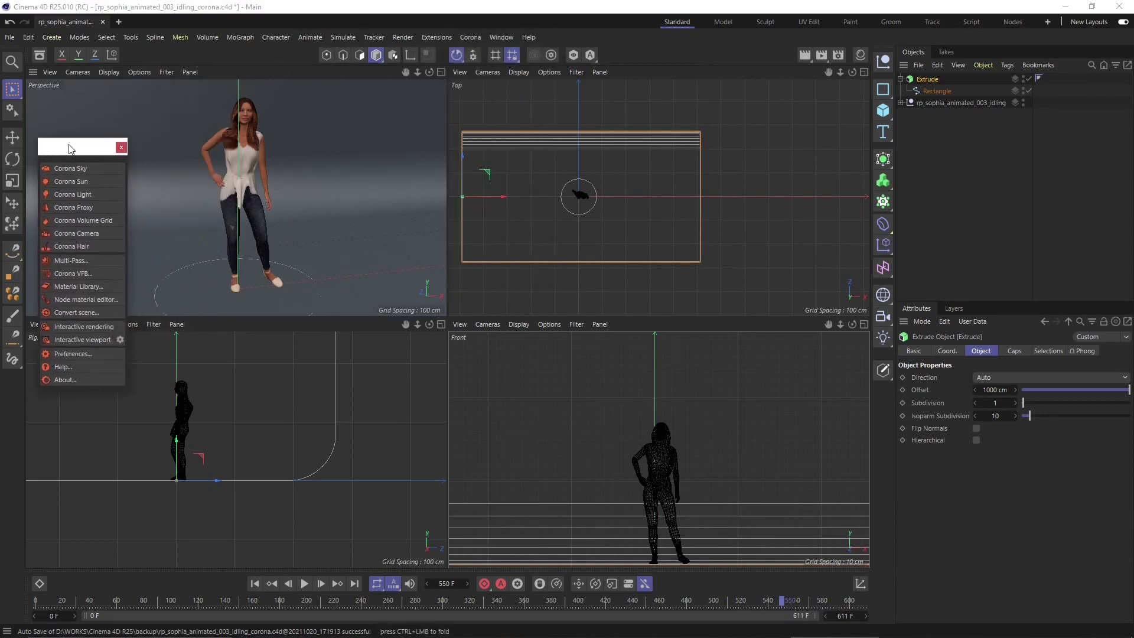
click(70, 196)
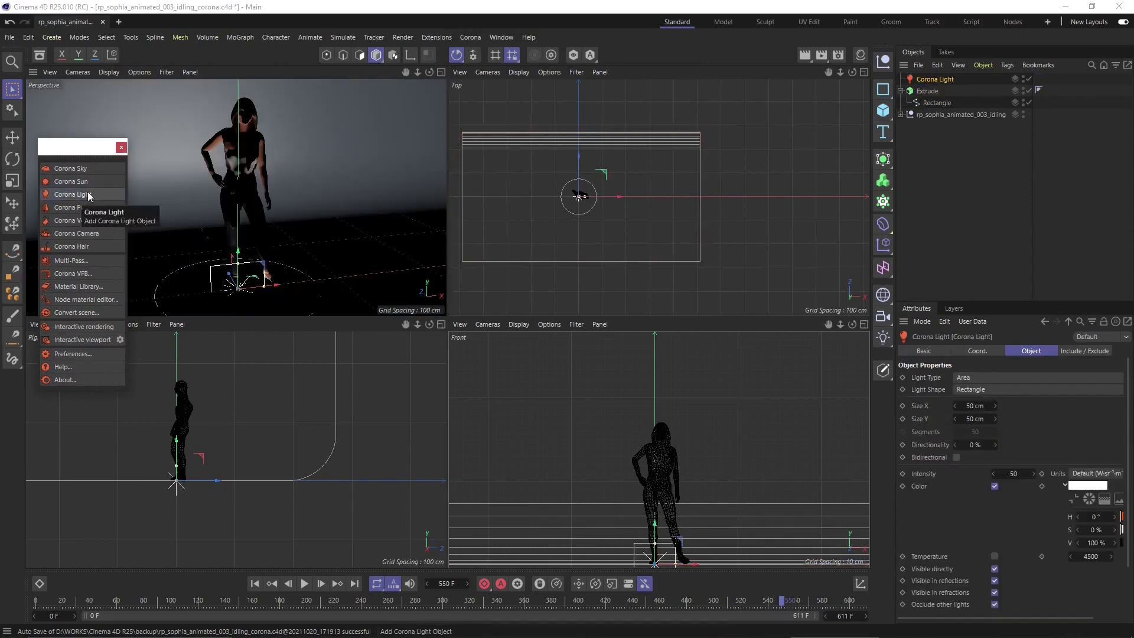
drag(238, 260, 237, 145)
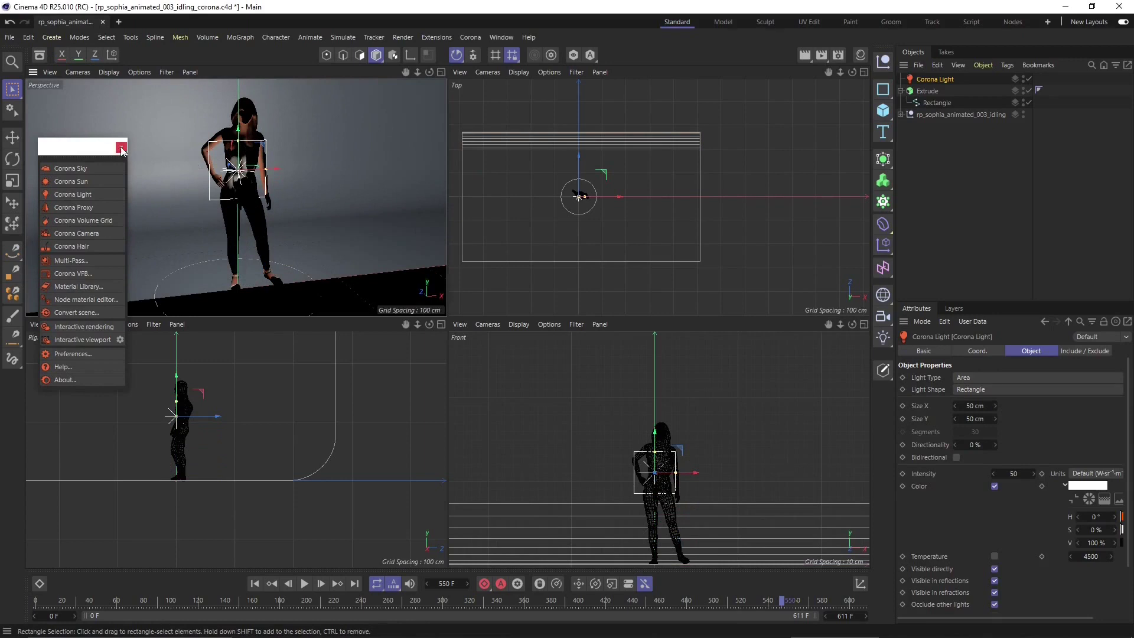
click(121, 147)
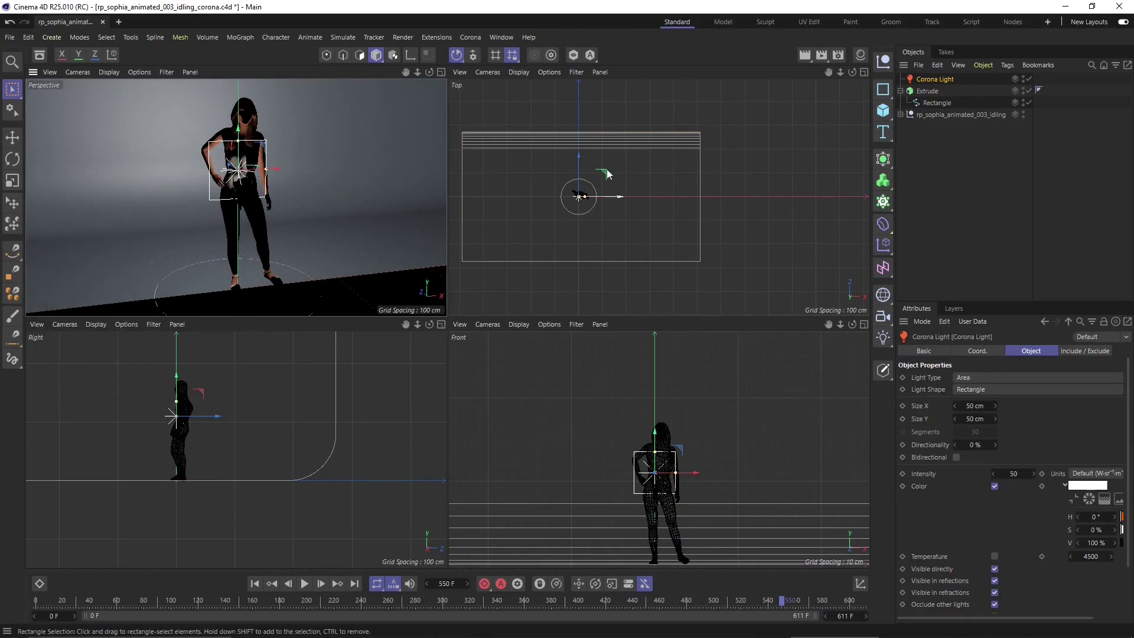
scroll(577, 195, up, 4)
Move the light toward the front and left of the character
click(13, 137)
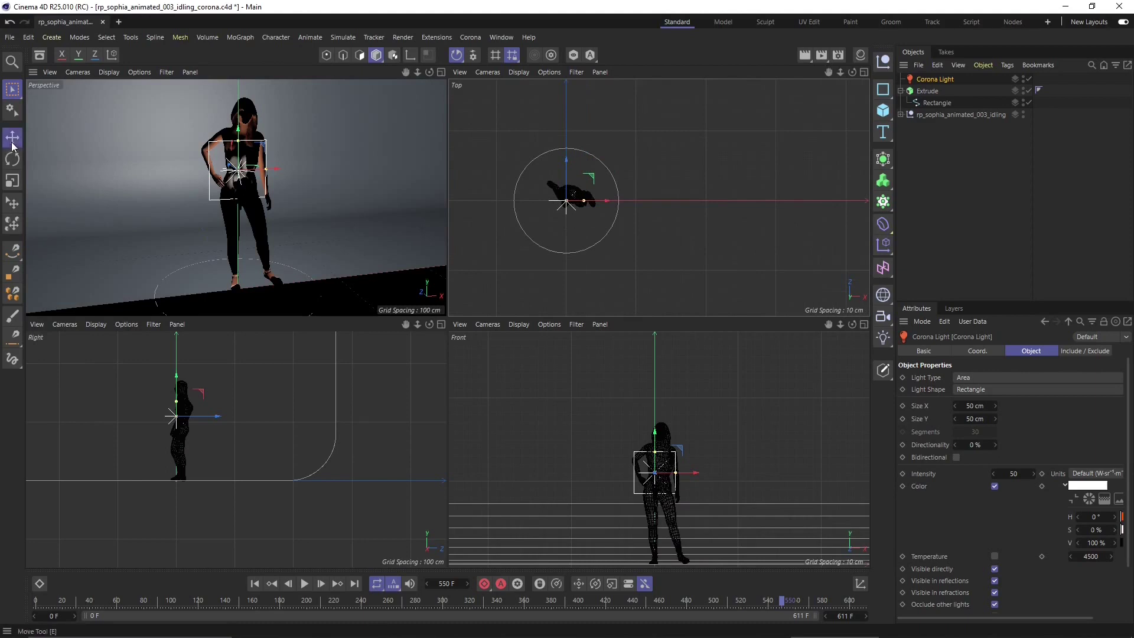
scroll(554, 210, up, 3)
drag(565, 169, 562, 235)
scroll(590, 189, down, 3)
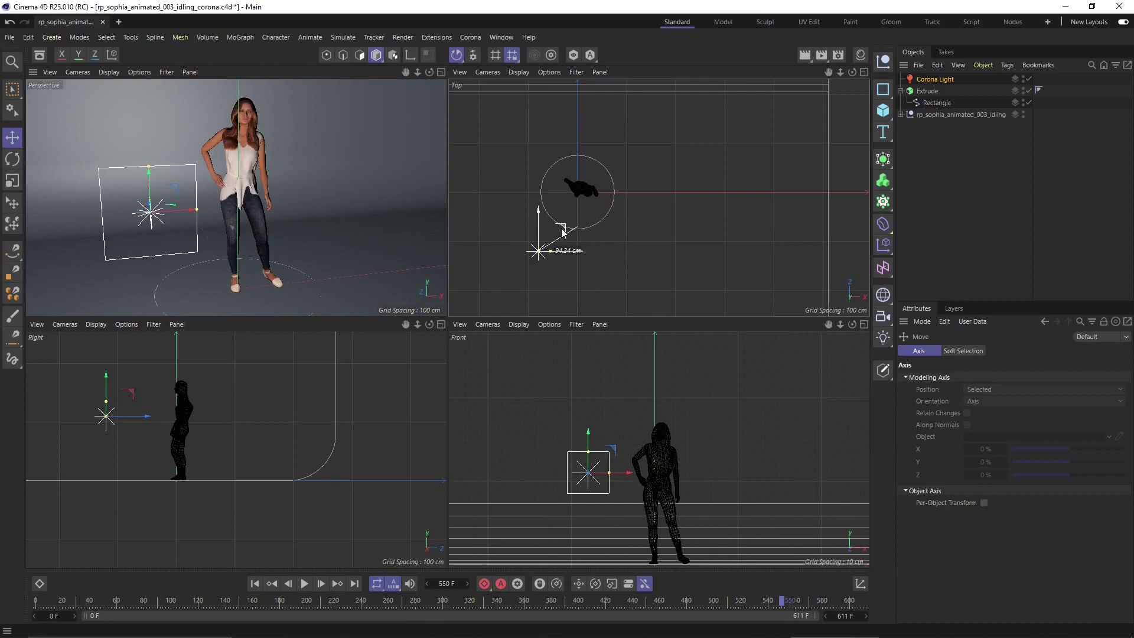
drag(563, 232, 561, 268)
Try rotating the light -60° to face the character, then undo the rotation
click(13, 157)
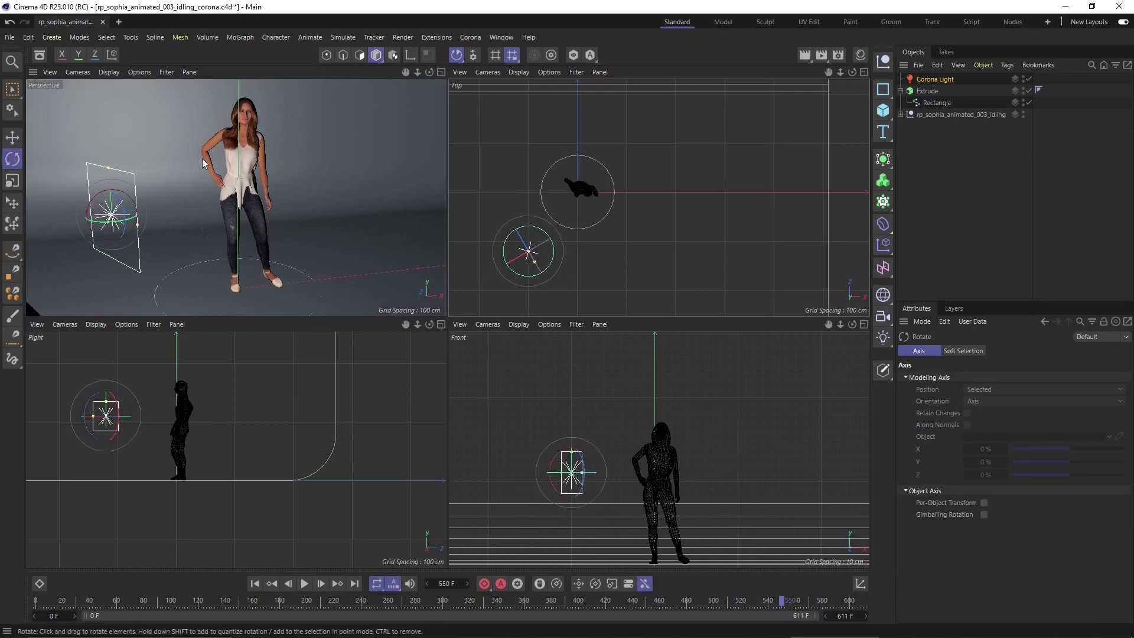
scroll(203, 164, up, 2)
scroll(207, 168, down, 2)
key(ctrl+z)
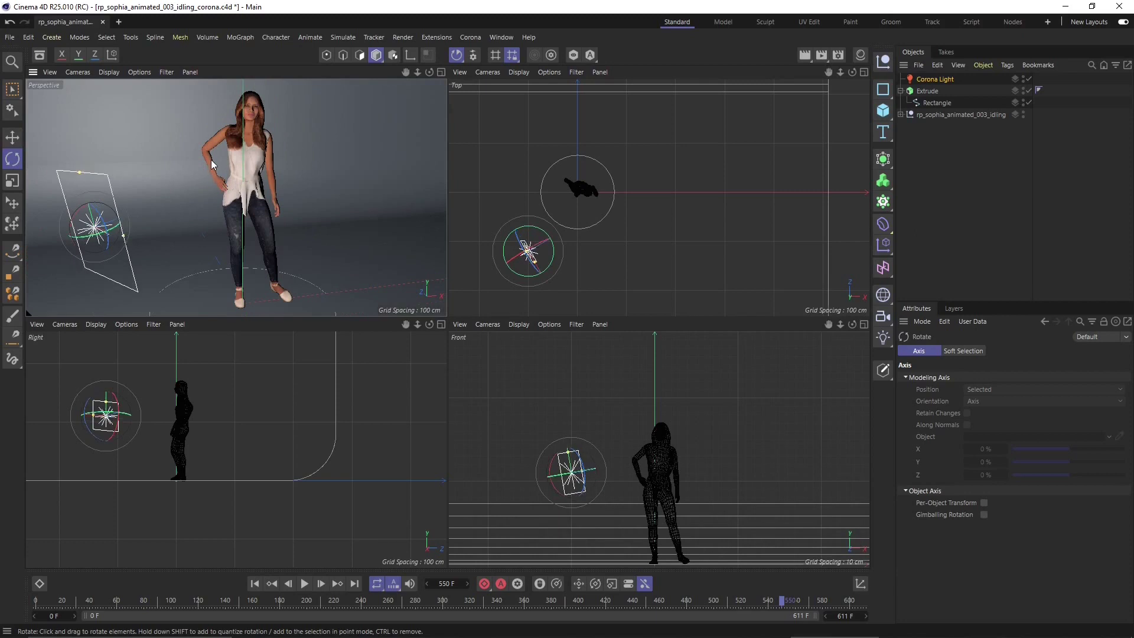
key(ctrl+y)
key(ctrl+z)
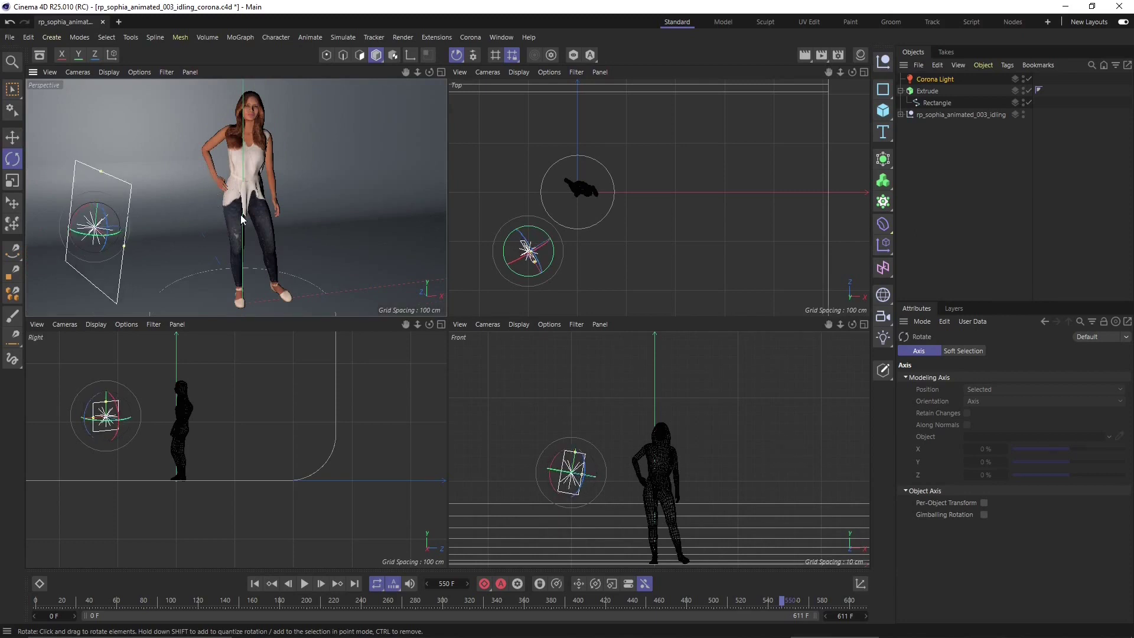
alt+drag(242, 220, 219, 246)
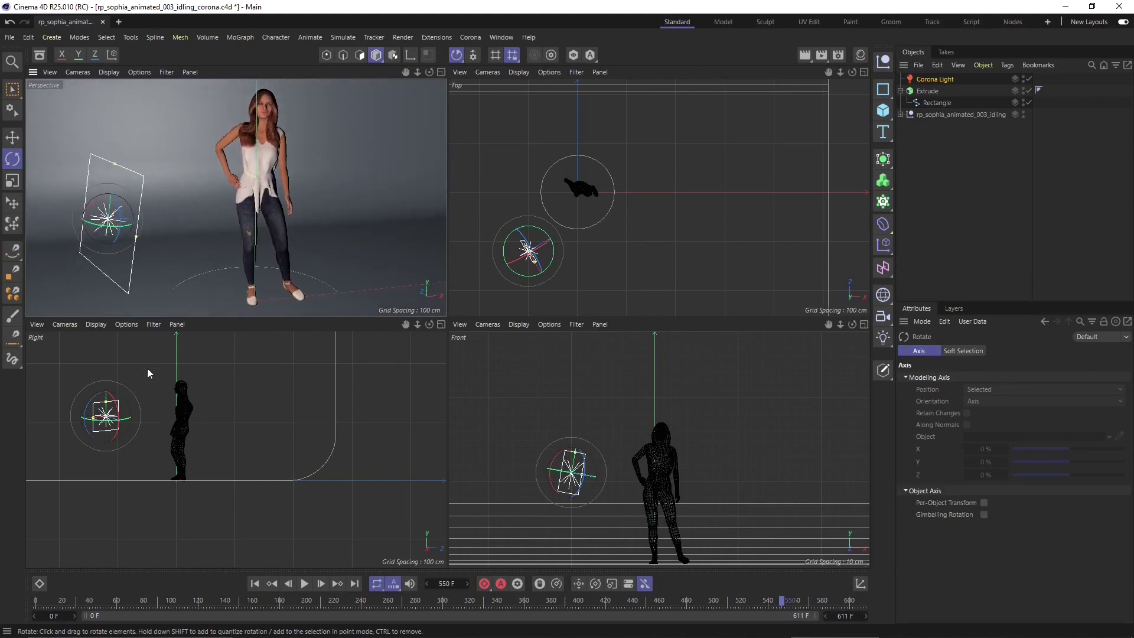
Raise the light about 60 cm higher, then select the Extrude backdrop
key(e)
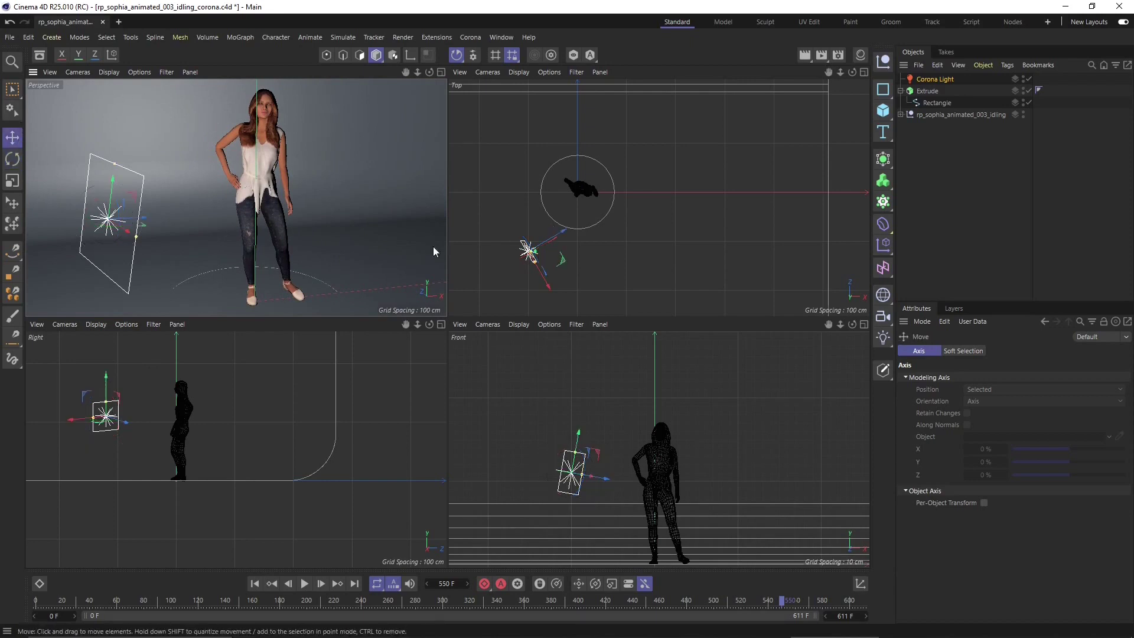
drag(574, 470, 602, 431)
click(336, 118)
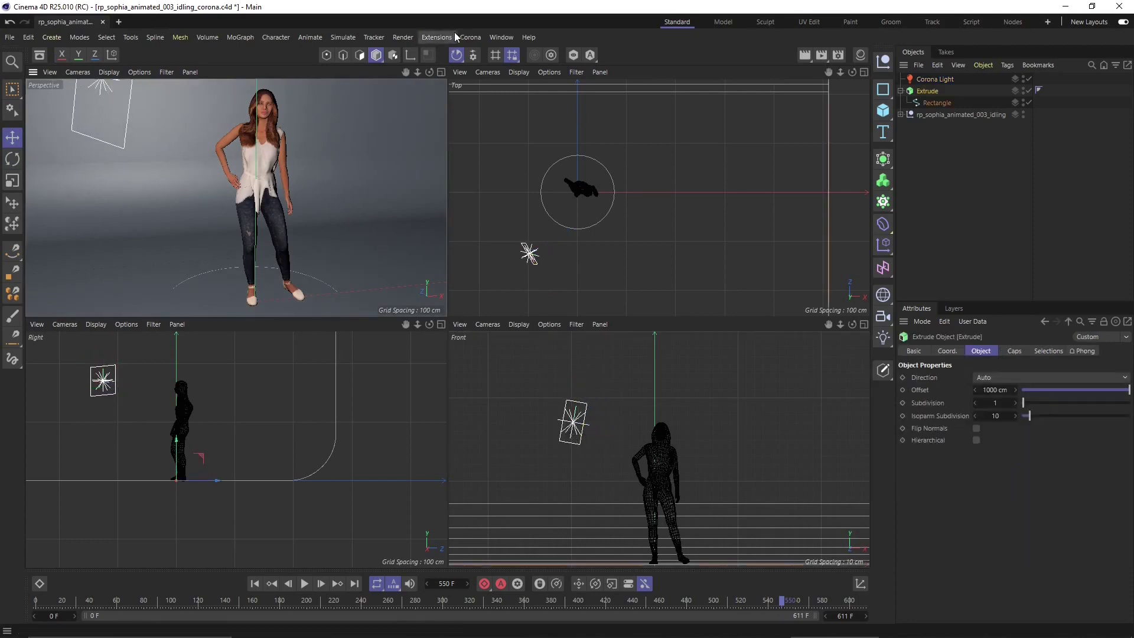
Open the Corona interactive viewport settings window and resize it for editing
click(475, 39)
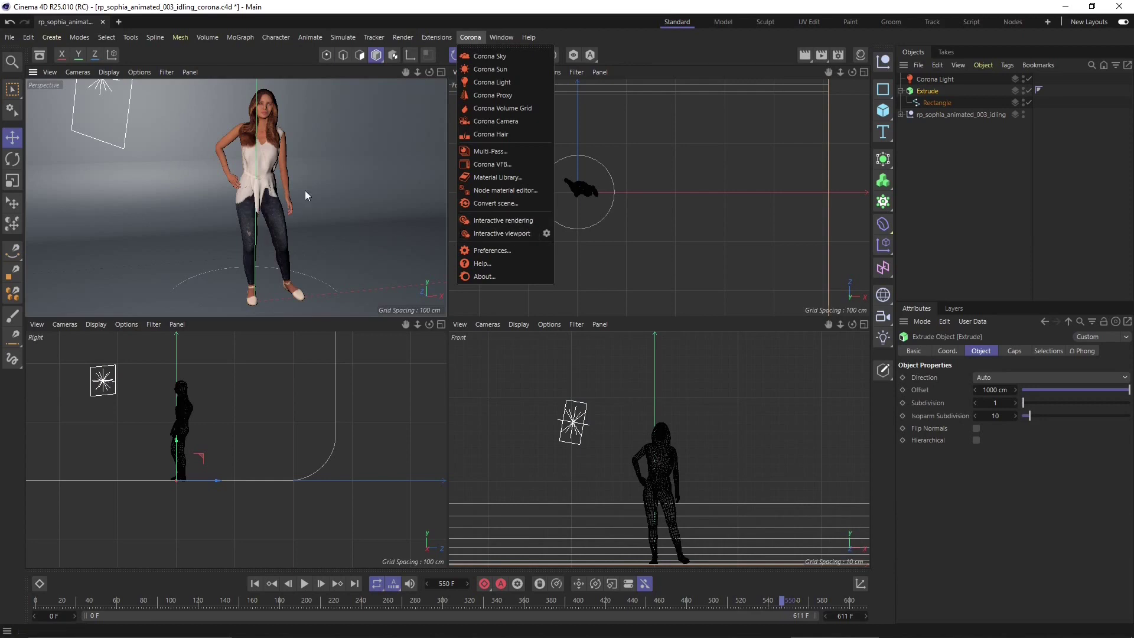
click(545, 234)
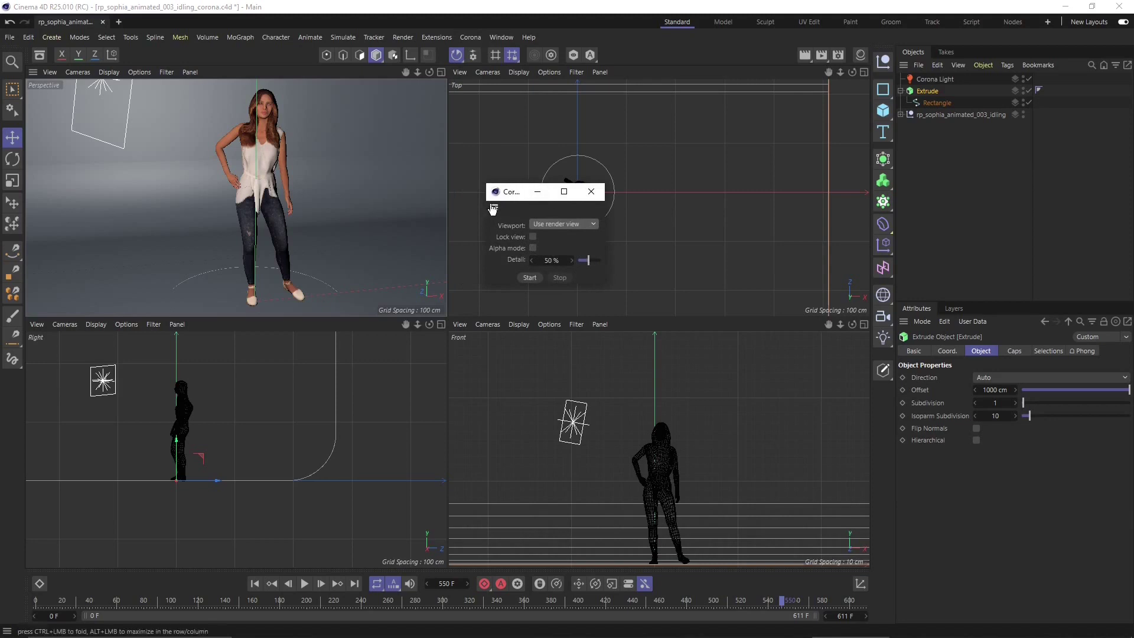
drag(509, 193, 415, 201)
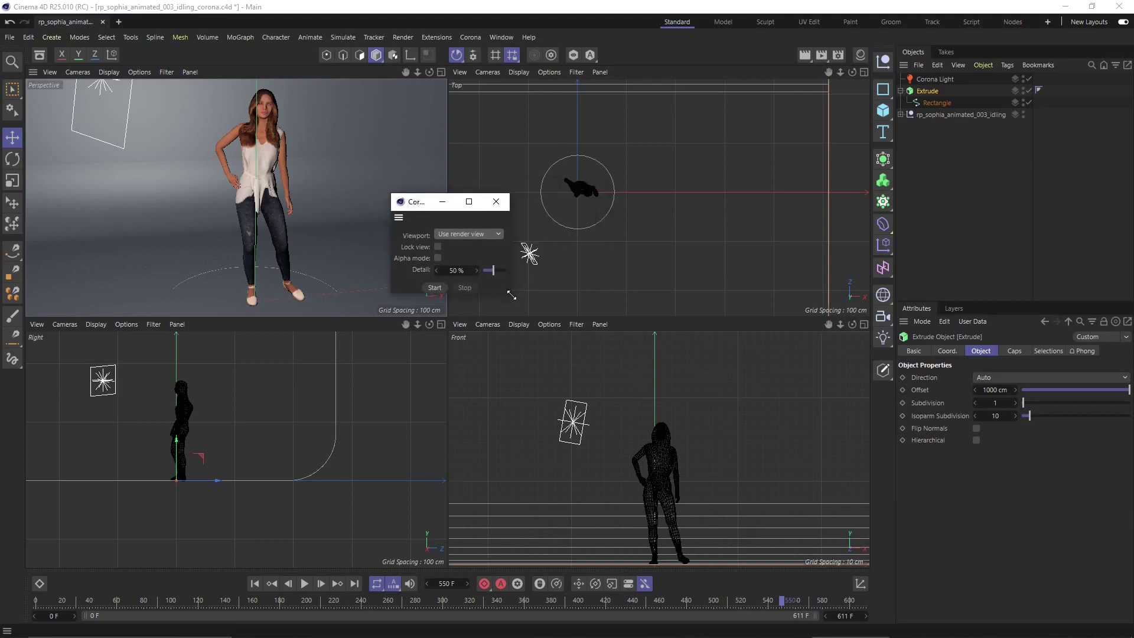
drag(511, 294, 601, 343)
drag(473, 204, 440, 209)
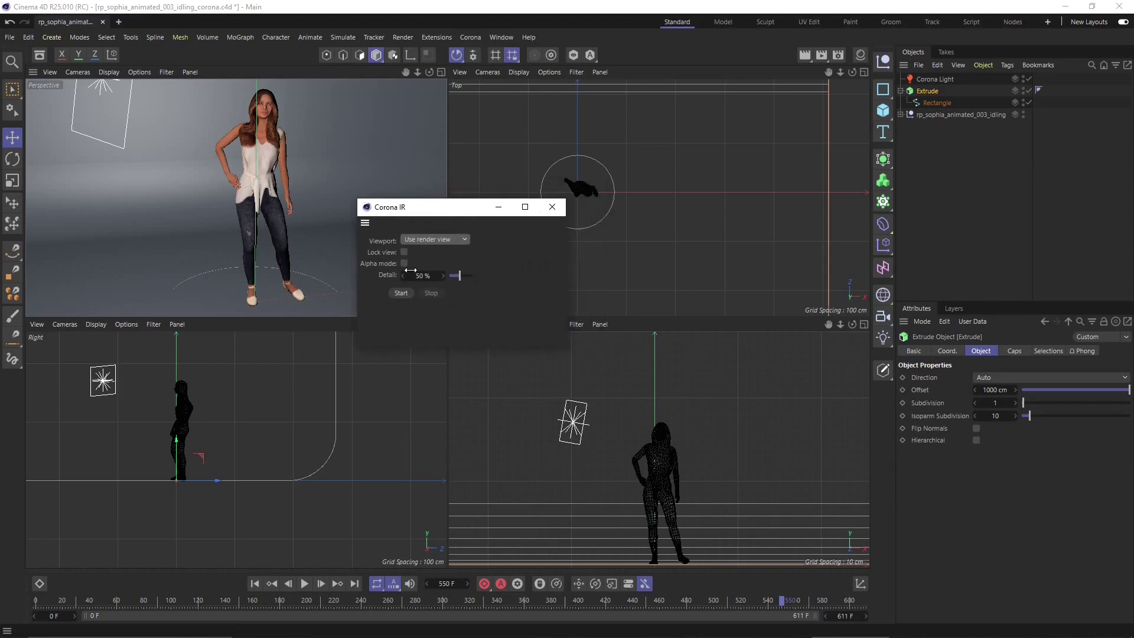
Enable Lock view with the selected view, set Detail to 20 %, and start rendering
click(404, 252)
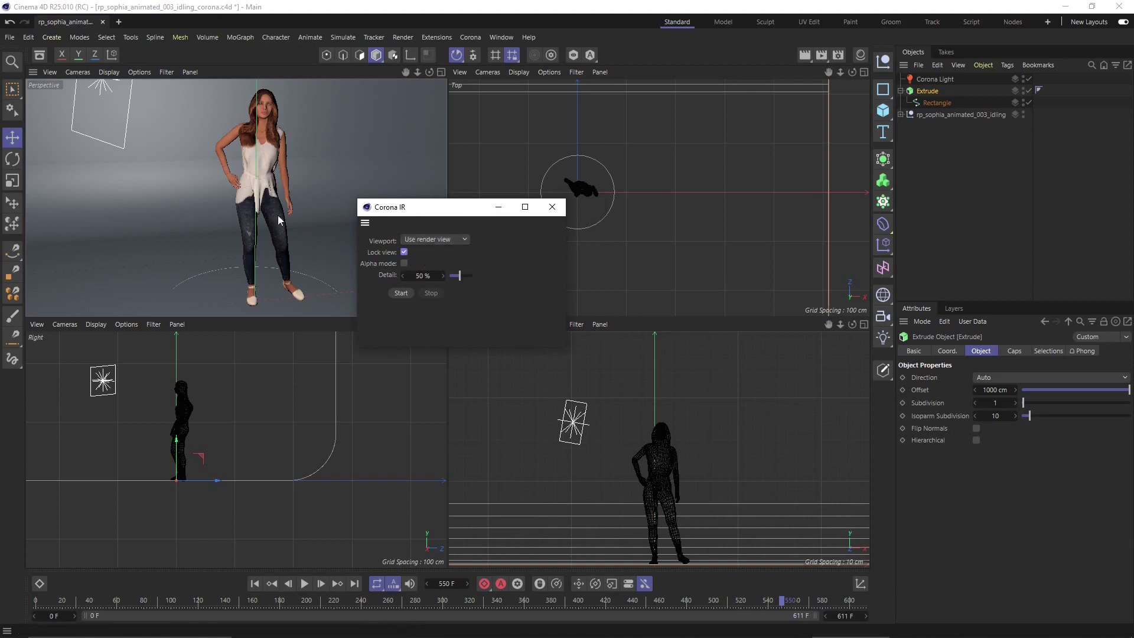
click(416, 240)
click(485, 242)
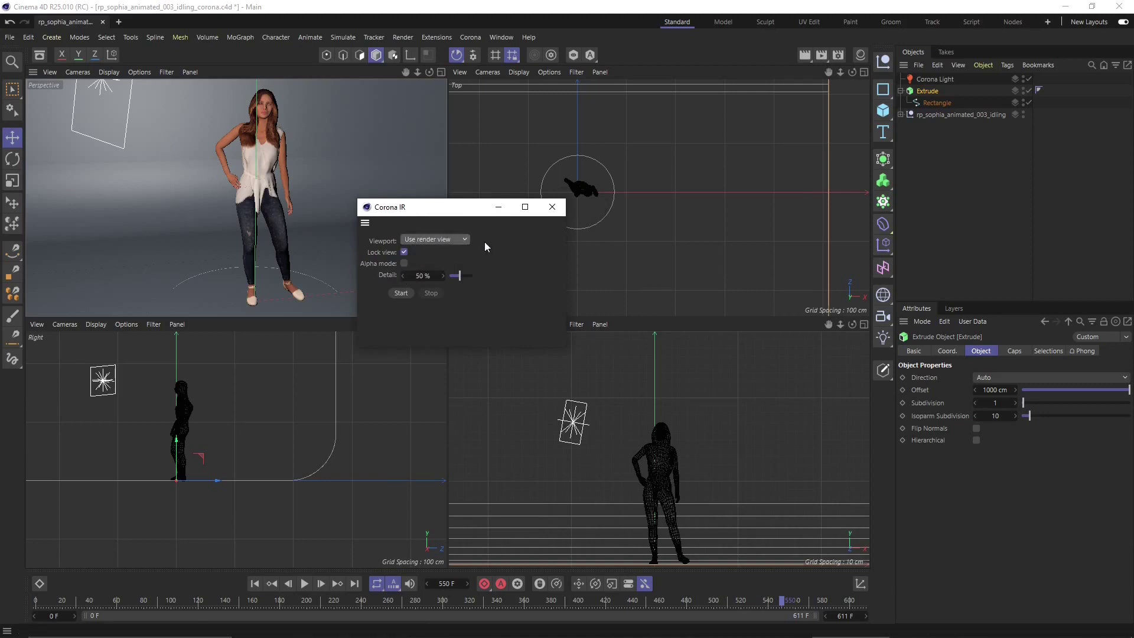
click(438, 241)
click(418, 275)
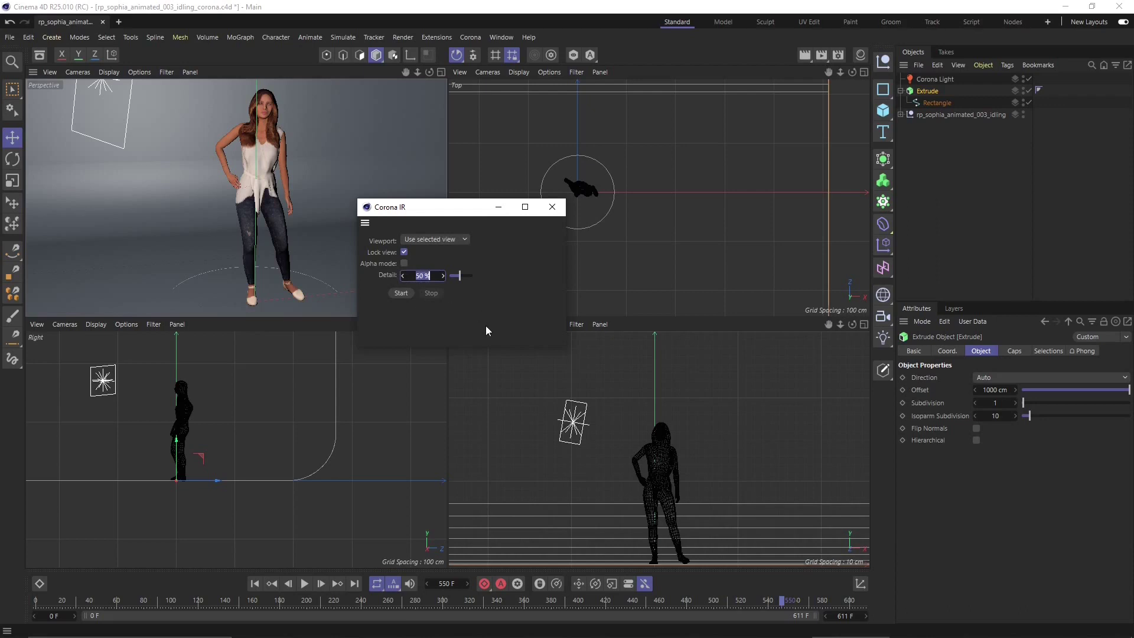
text(20)
key(Return)
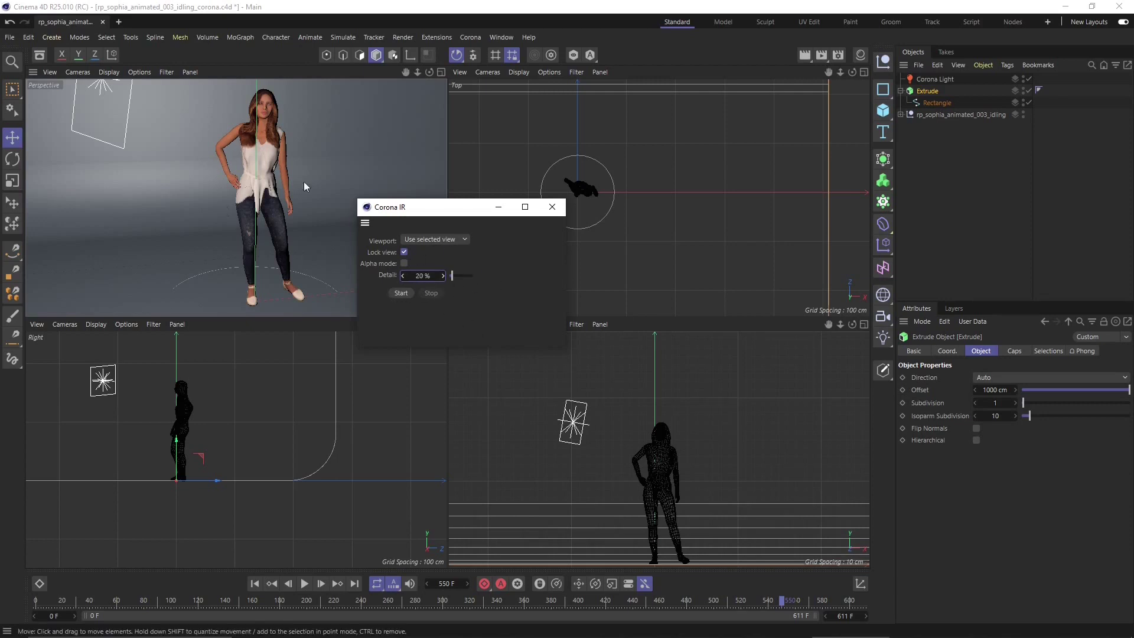
click(402, 294)
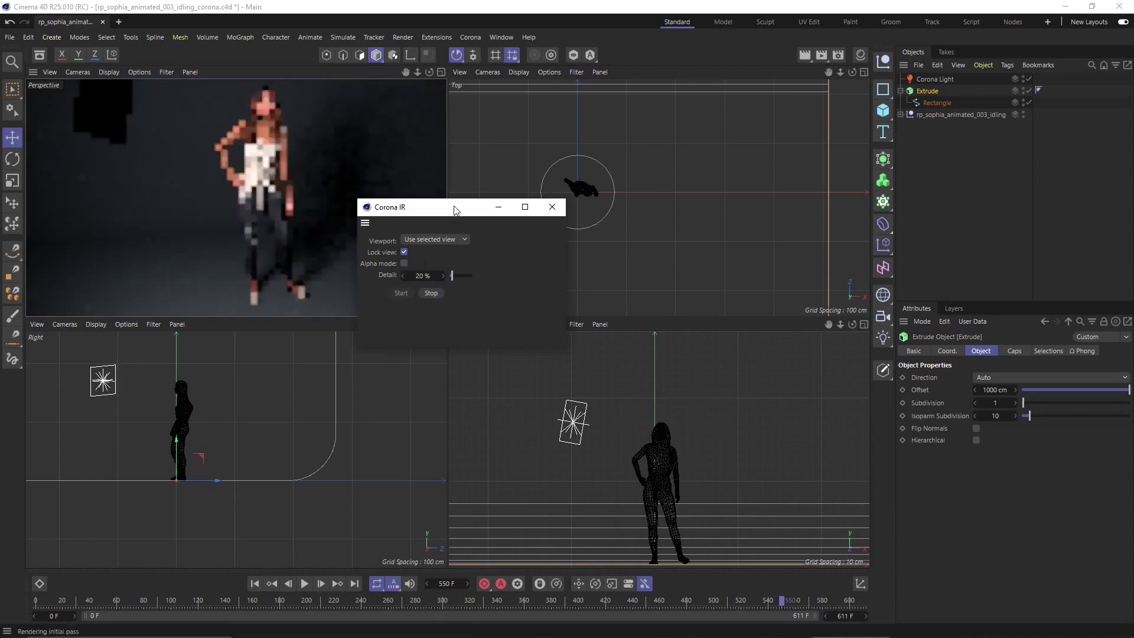
Restart the Corona interactive render at 60 % detail, close its settings and deselect the backdrop
drag(453, 209, 459, 269)
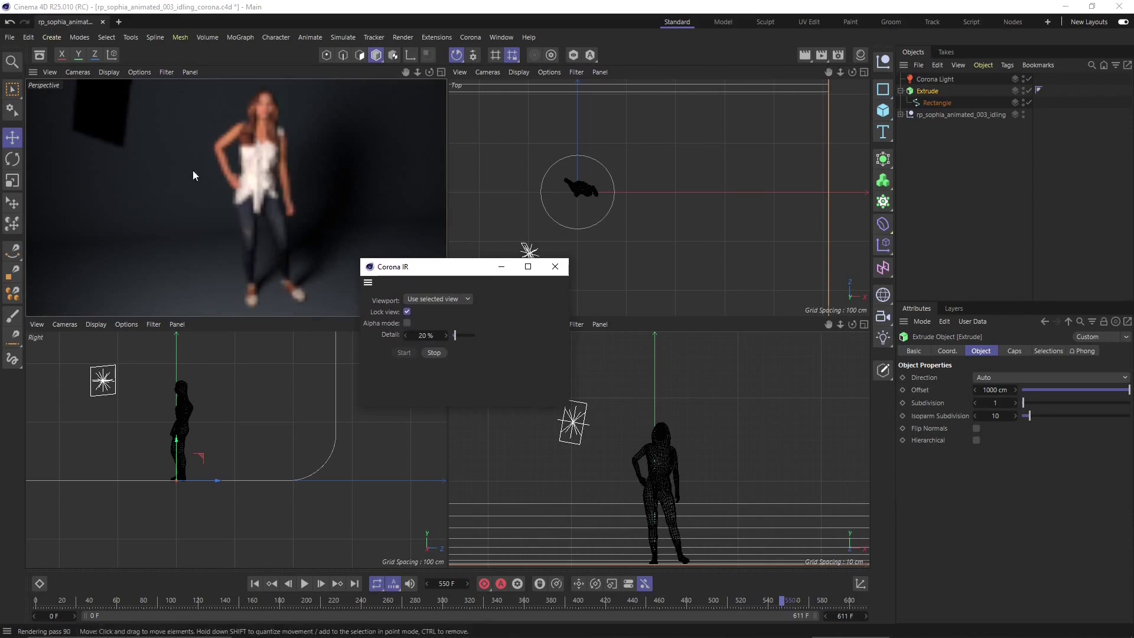
click(441, 356)
click(404, 353)
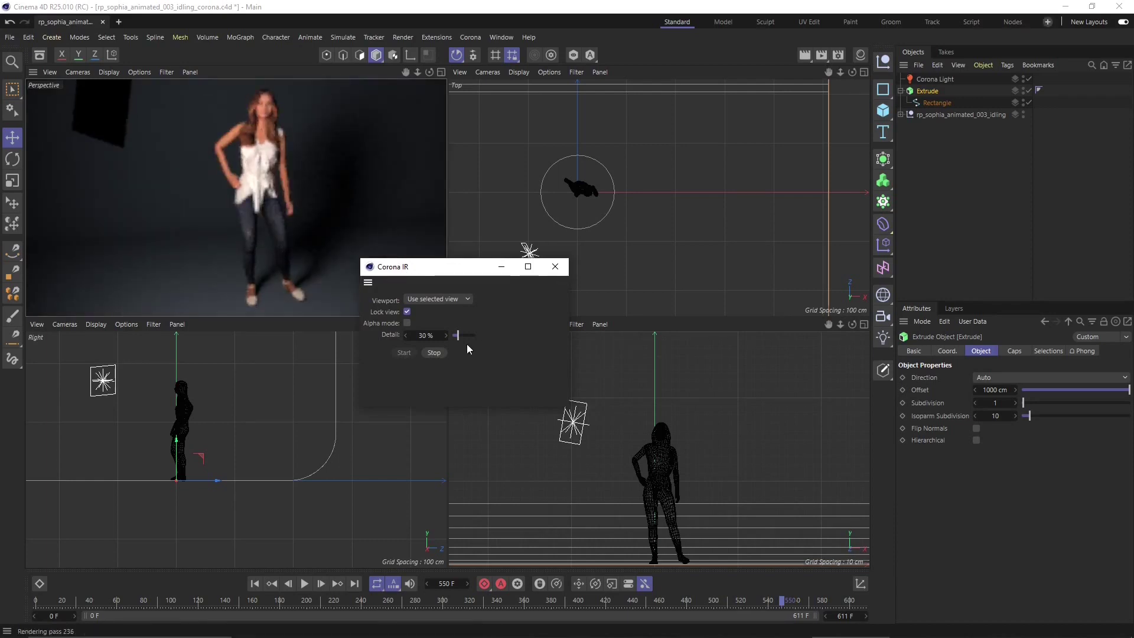
click(423, 335)
click(425, 356)
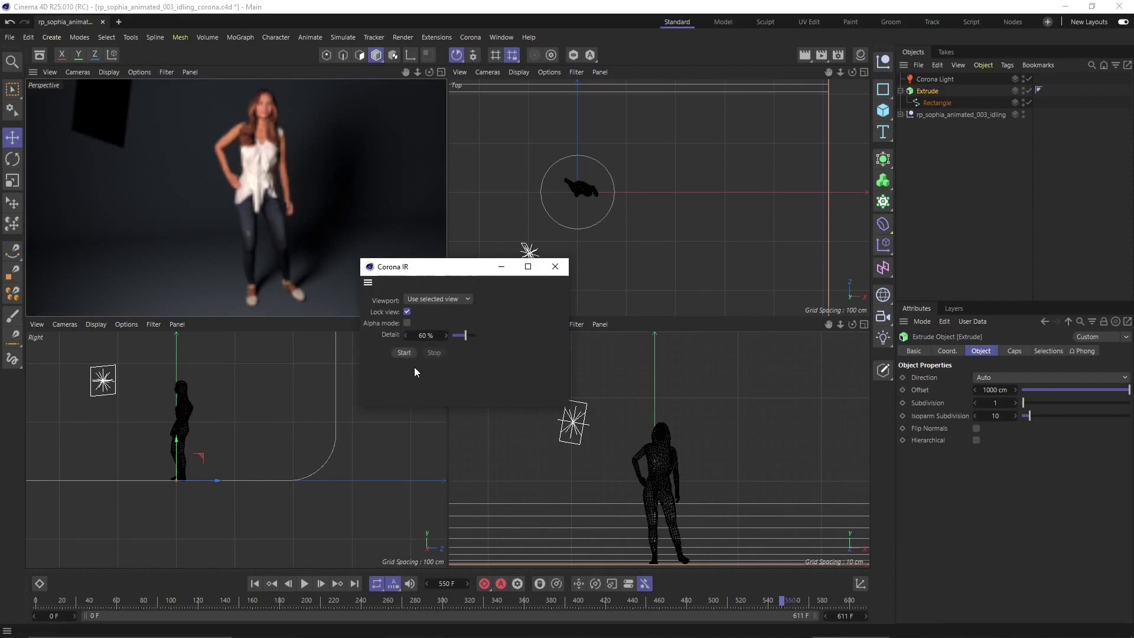
click(407, 353)
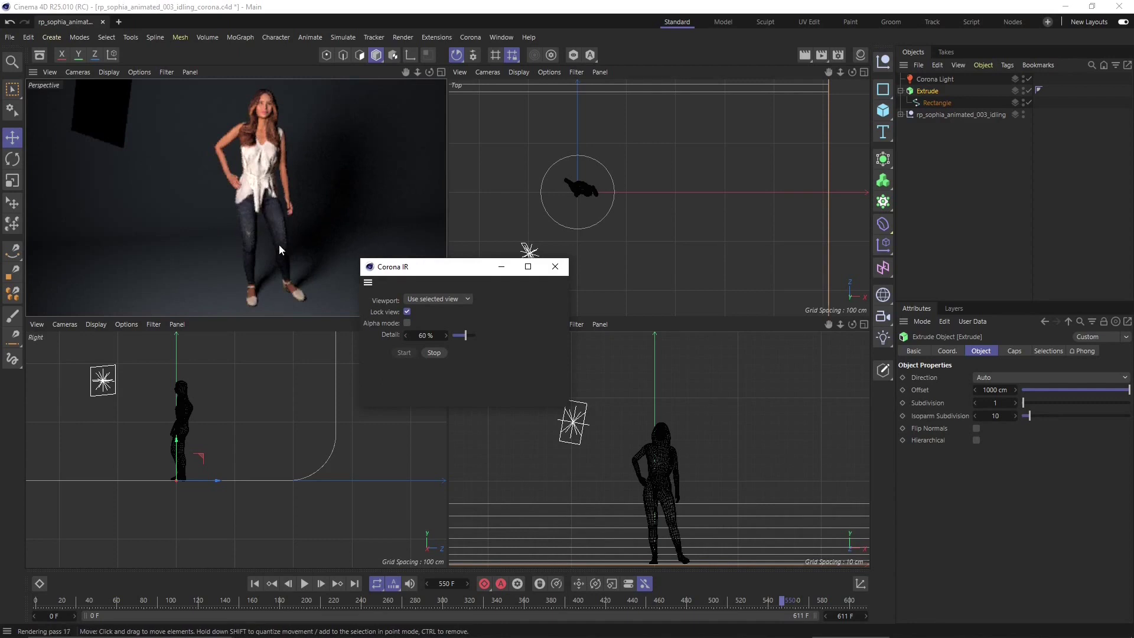
click(555, 266)
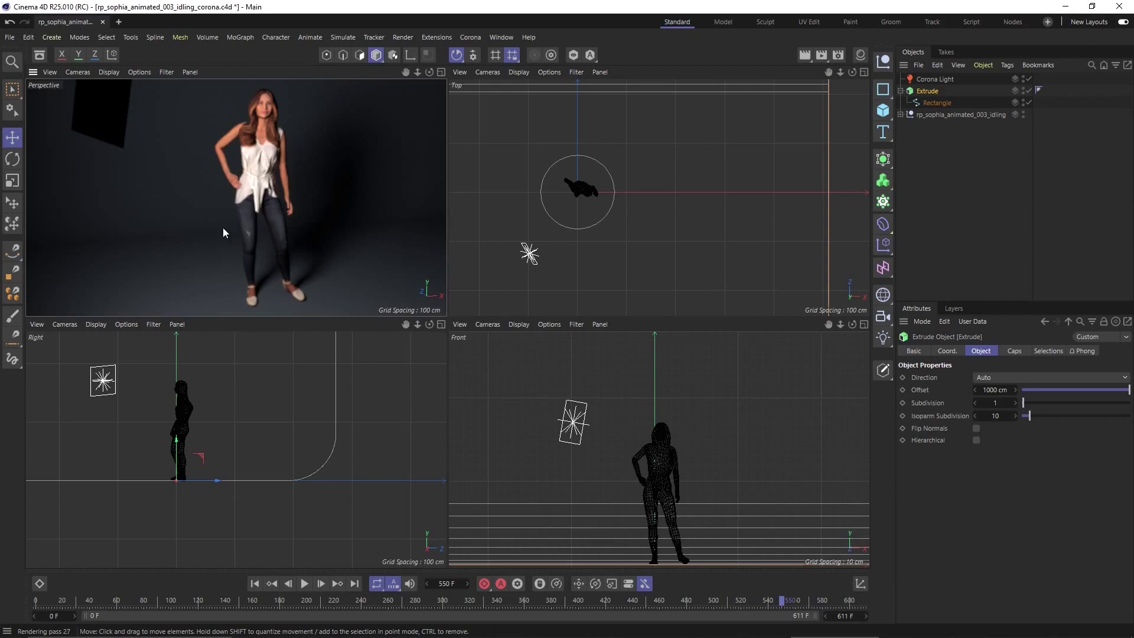
click(664, 283)
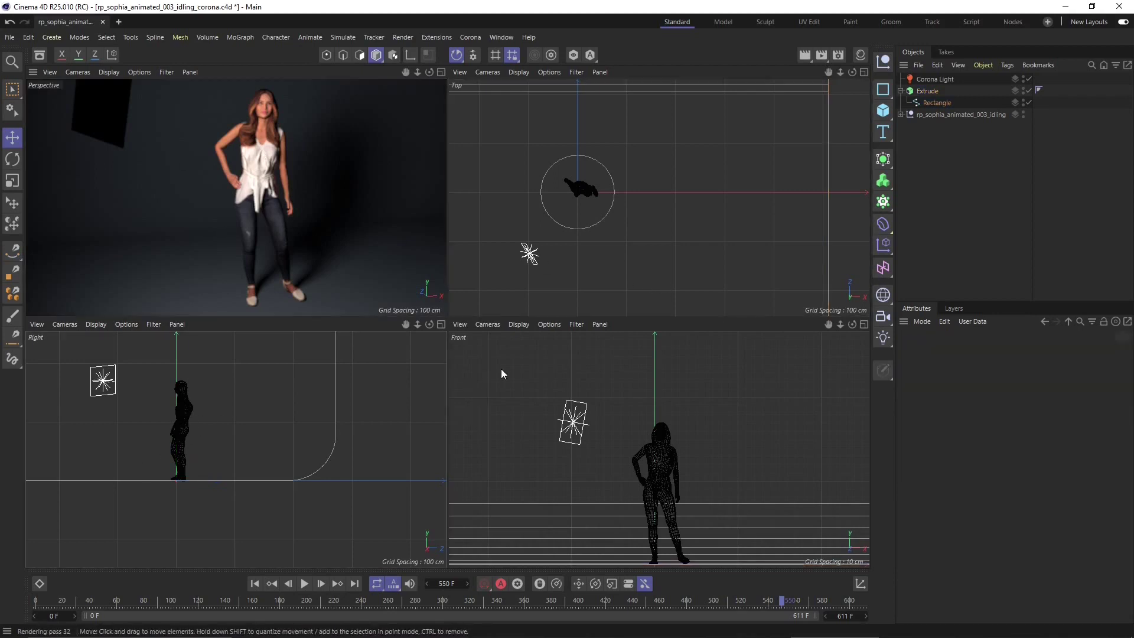
Reposition the Corona Light in the Top view and shrink it to about 10.6 × 18.9 cm
click(527, 250)
scroll(555, 264, up, 1)
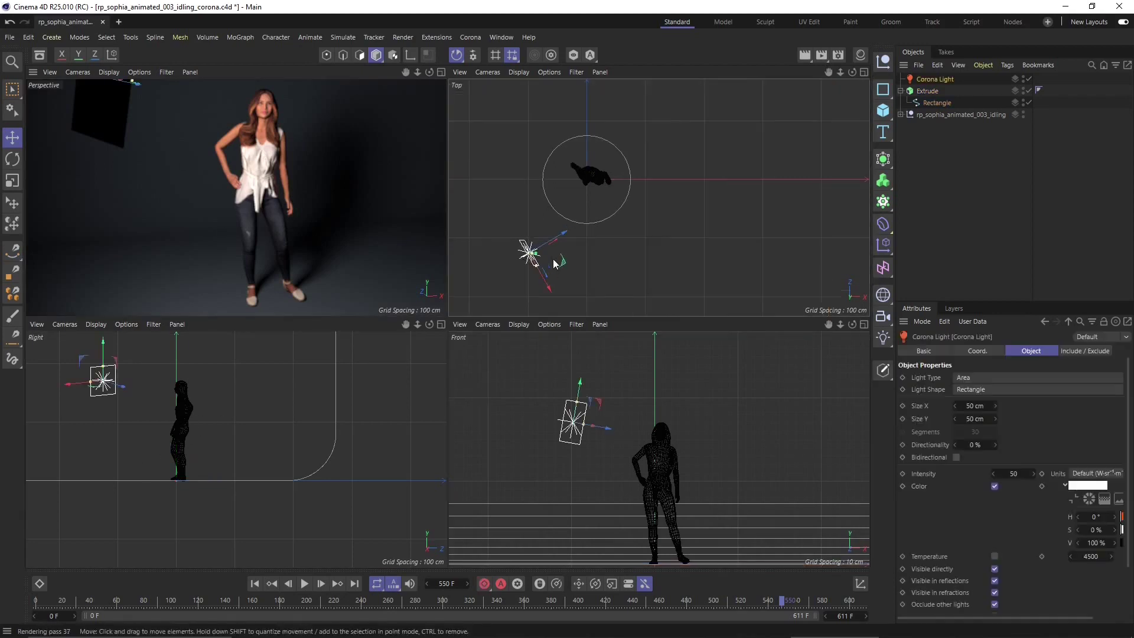
mouse_move(555, 264)
mouse_down()
mouse_move(522, 219)
mouse_move(547, 249)
mouse_move(585, 260)
mouse_move(533, 247)
mouse_move(519, 228)
mouse_move(540, 260)
mouse_up()
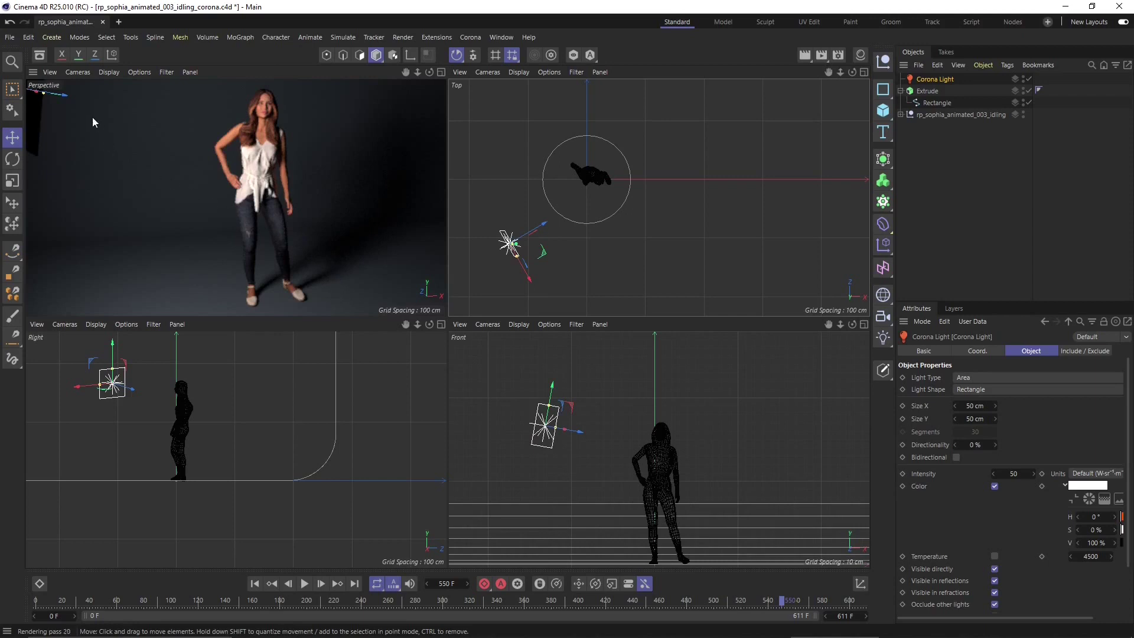
drag(65, 103, 108, 108)
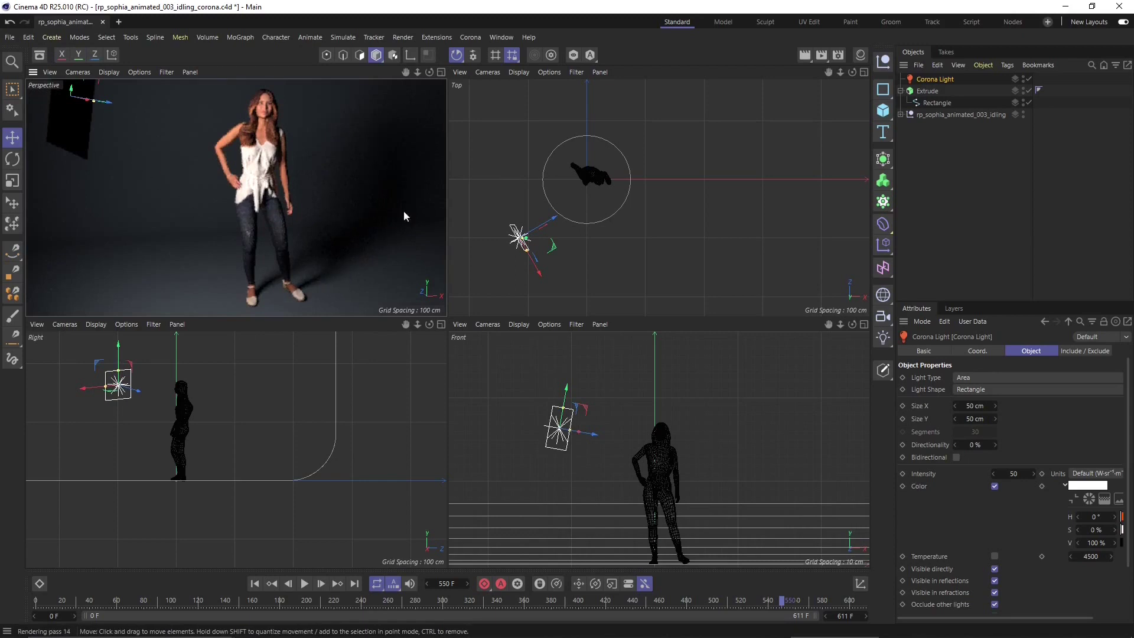
drag(527, 250, 522, 249)
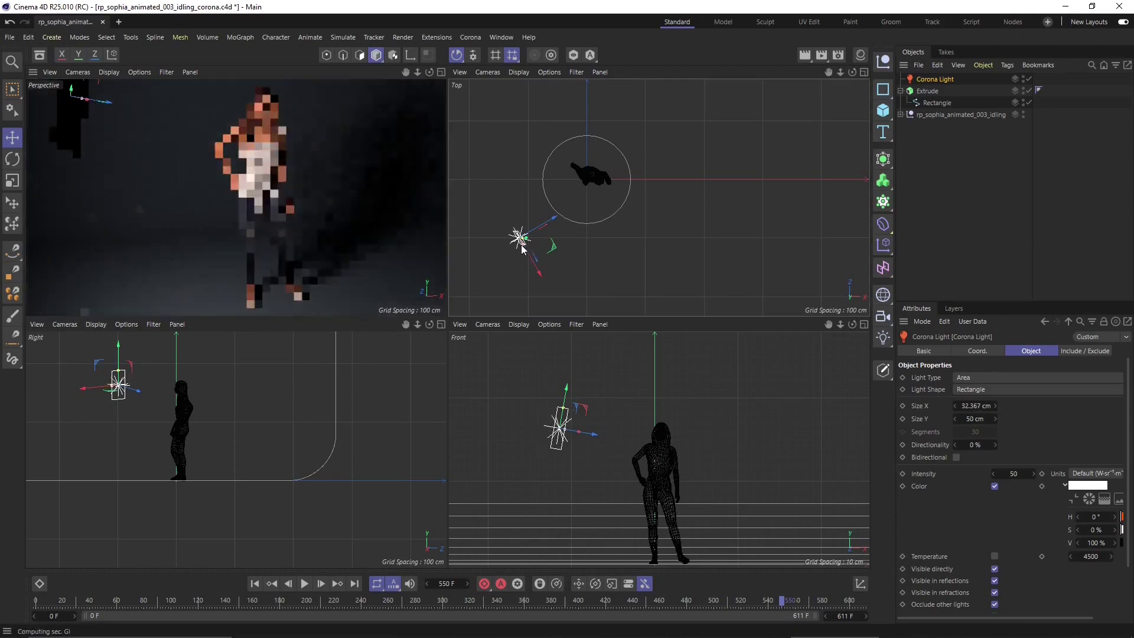
mouse_move(569, 423)
mouse_down()
mouse_move(566, 413)
mouse_move(565, 427)
mouse_up()
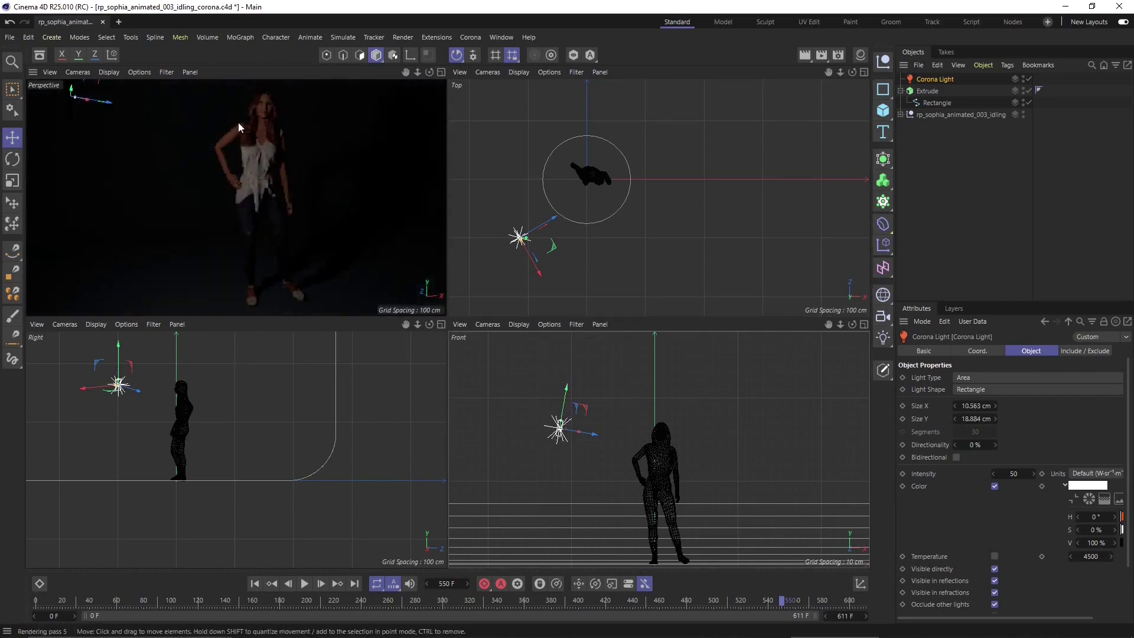
Set the Corona Light's Intensity to 100
click(1014, 473)
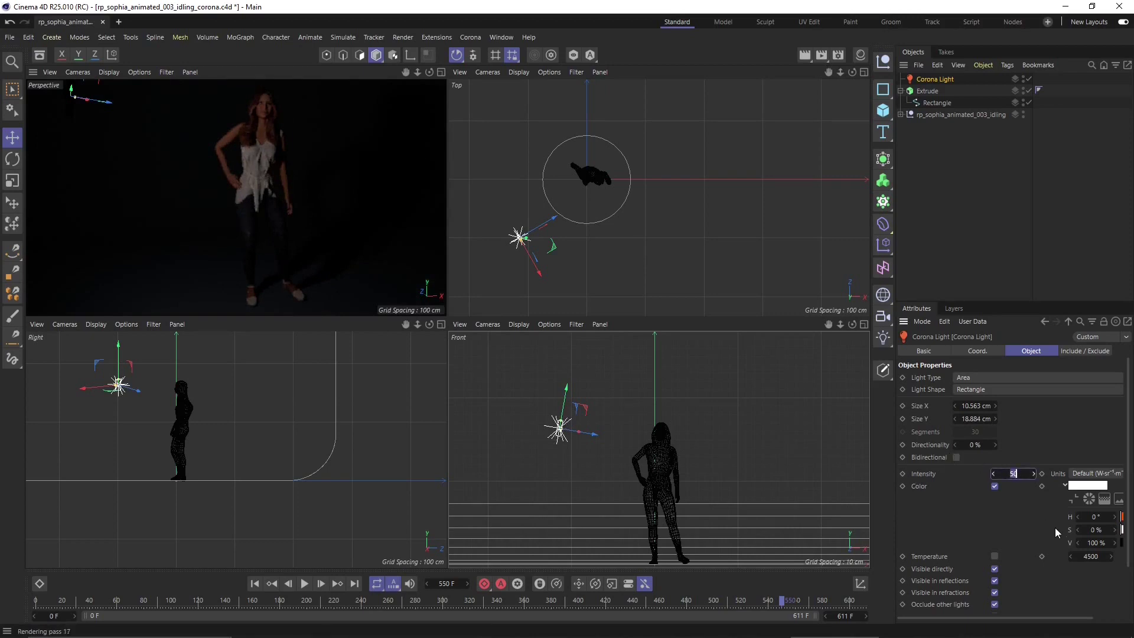
text(100)
key(Return)
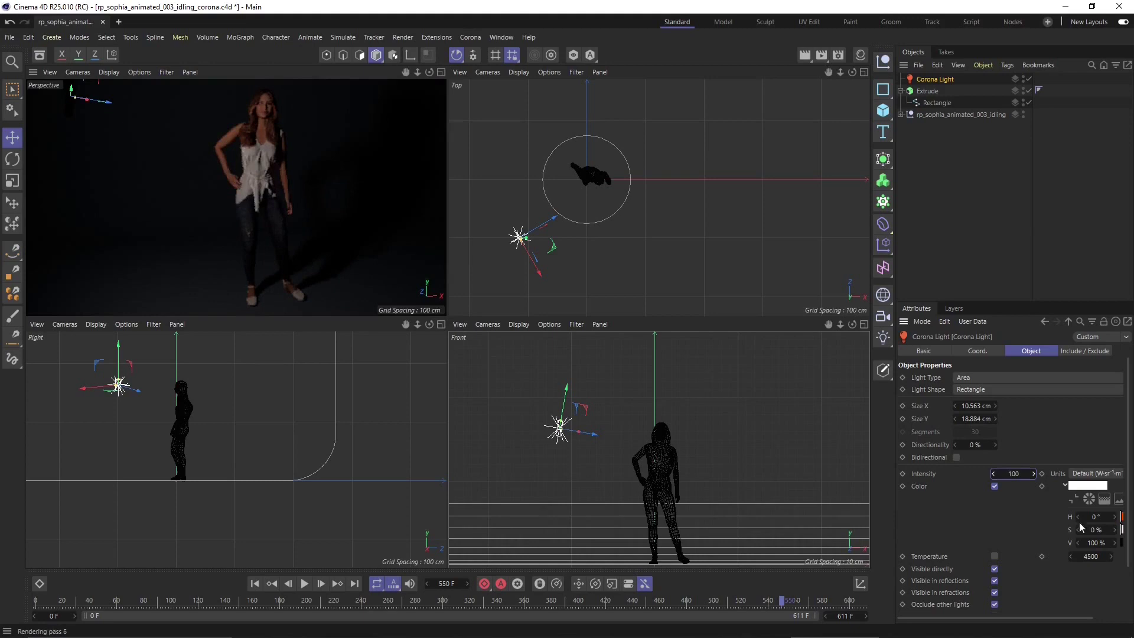